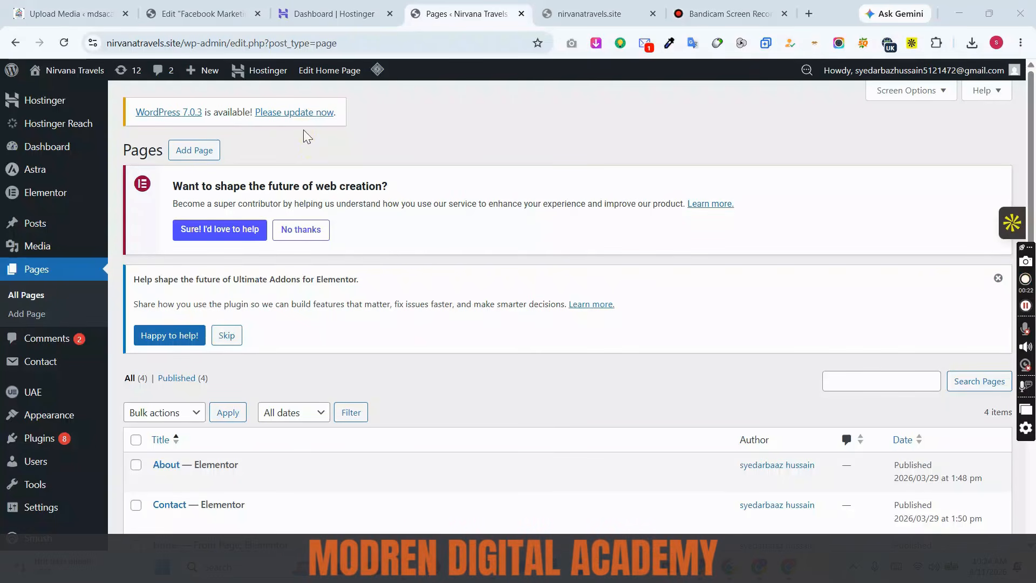
Step: Look over the list of existing pages on the site
{"action": "scroll", "coordinate": [317, 199], "scroll_direction": "down", "scroll_amount": 3}
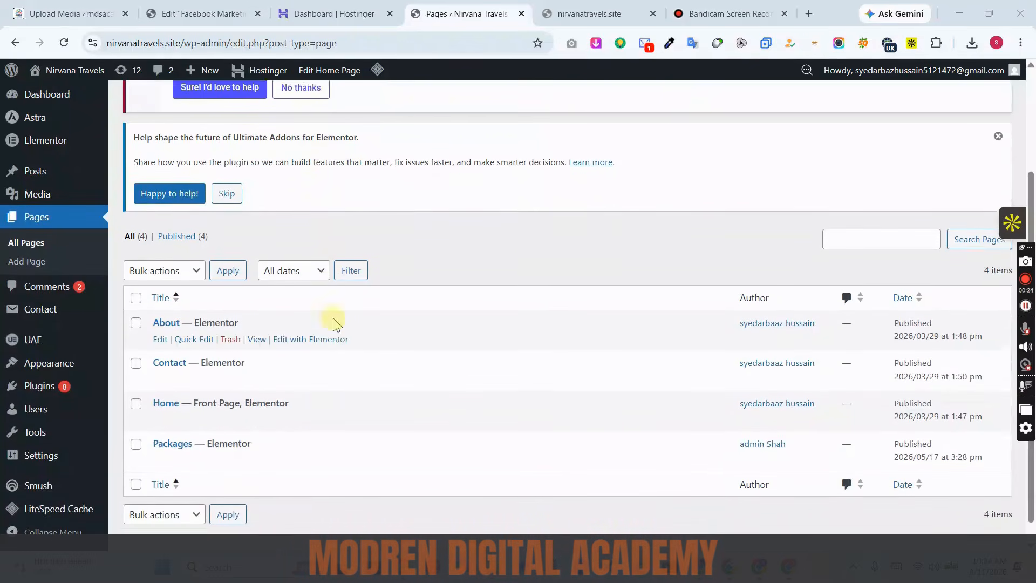
{"action": "left_click", "coordinate": [324, 386]}
{"action": "scroll", "coordinate": [324, 382], "scroll_direction": "up", "scroll_amount": 3}
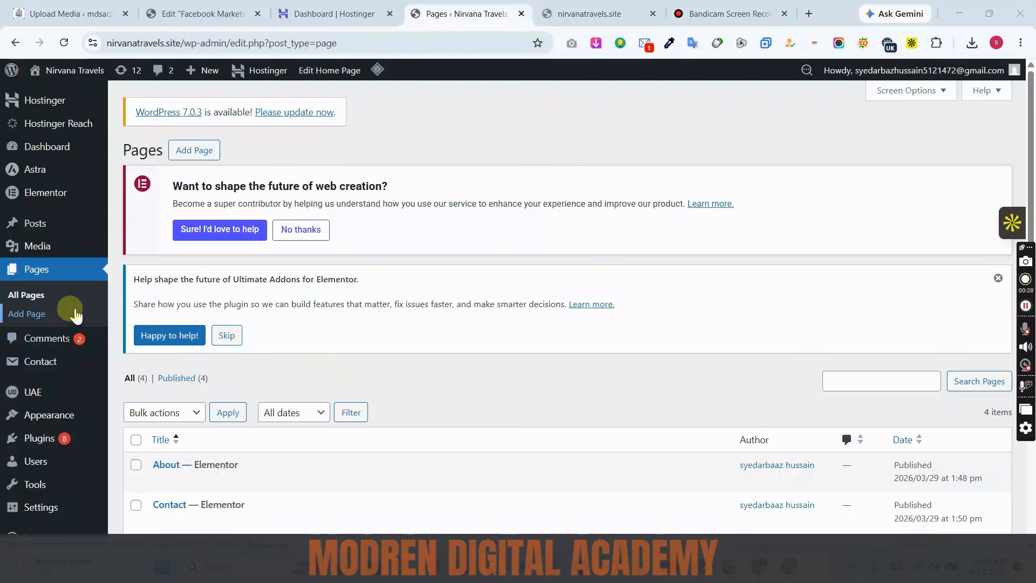
{"action": "left_click", "coordinate": [65, 294]}
{"action": "scroll", "coordinate": [288, 347], "scroll_direction": "down", "scroll_amount": 3}
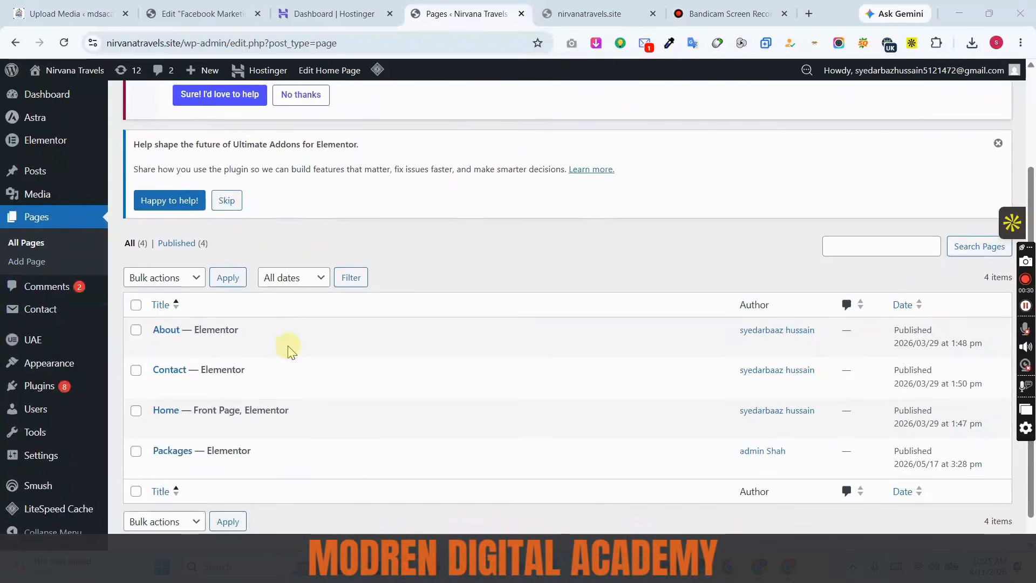
{"action": "scroll", "coordinate": [284, 347], "scroll_direction": "up", "scroll_amount": 3}
{"action": "scroll", "coordinate": [284, 411], "scroll_direction": "down", "scroll_amount": 1}
{"action": "scroll", "coordinate": [280, 465], "scroll_direction": "down", "scroll_amount": 2}
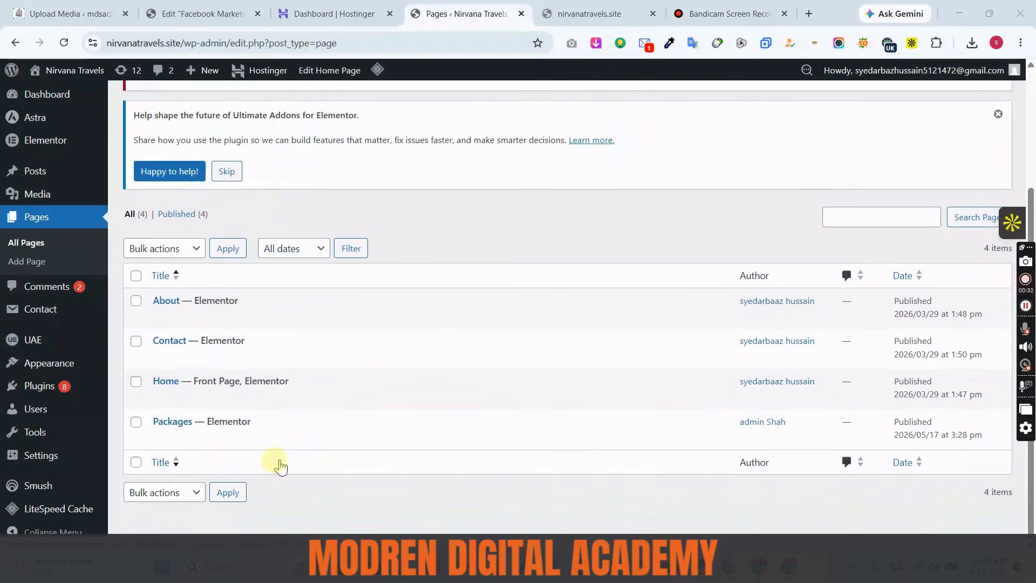
{"action": "scroll", "coordinate": [279, 465], "scroll_direction": "up", "scroll_amount": 3}
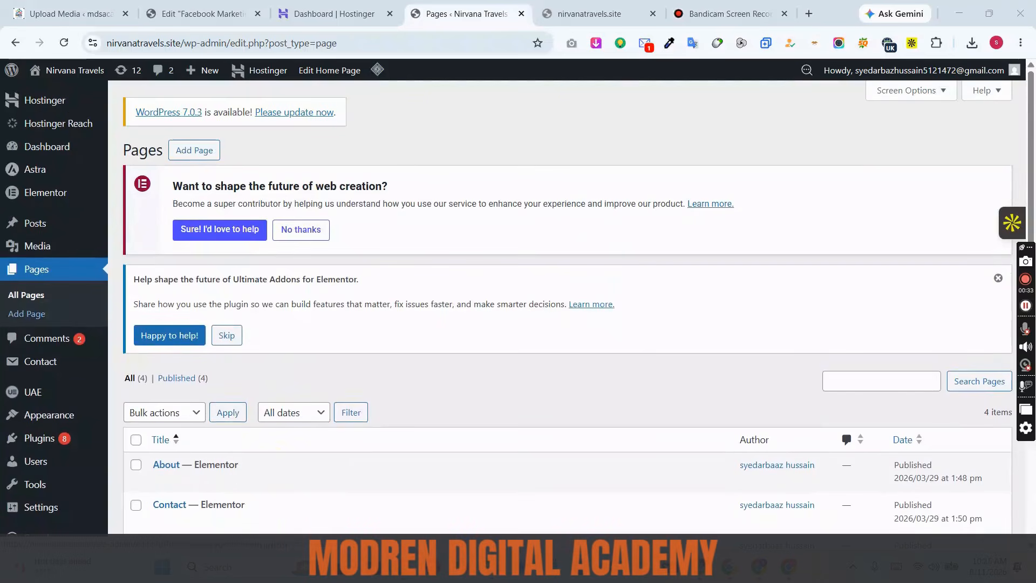
Step: Start a new page and dismiss the editor's welcome guide
{"action": "left_click", "coordinate": [52, 316]}
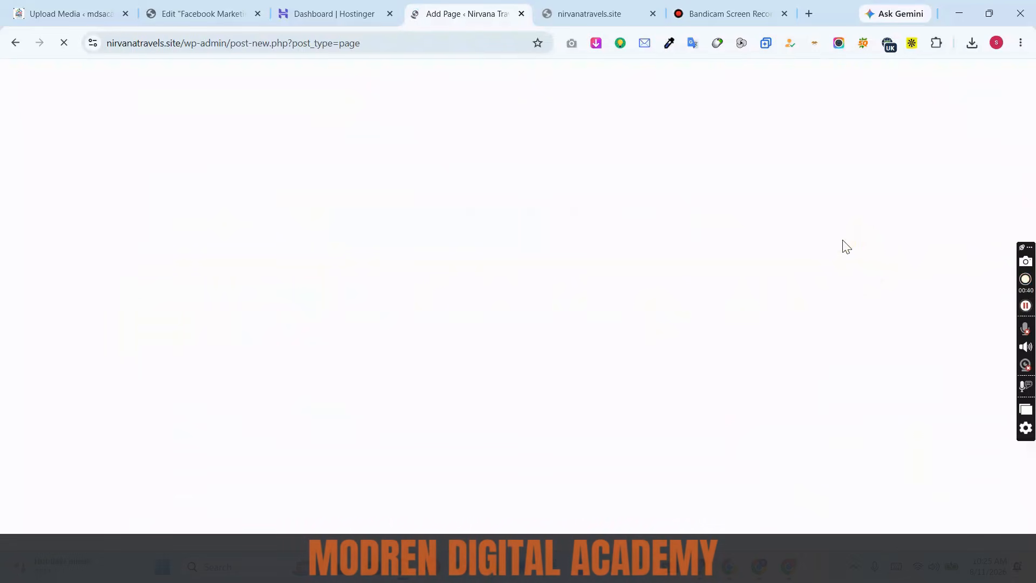
{"action": "left_click", "coordinate": [1025, 306]}
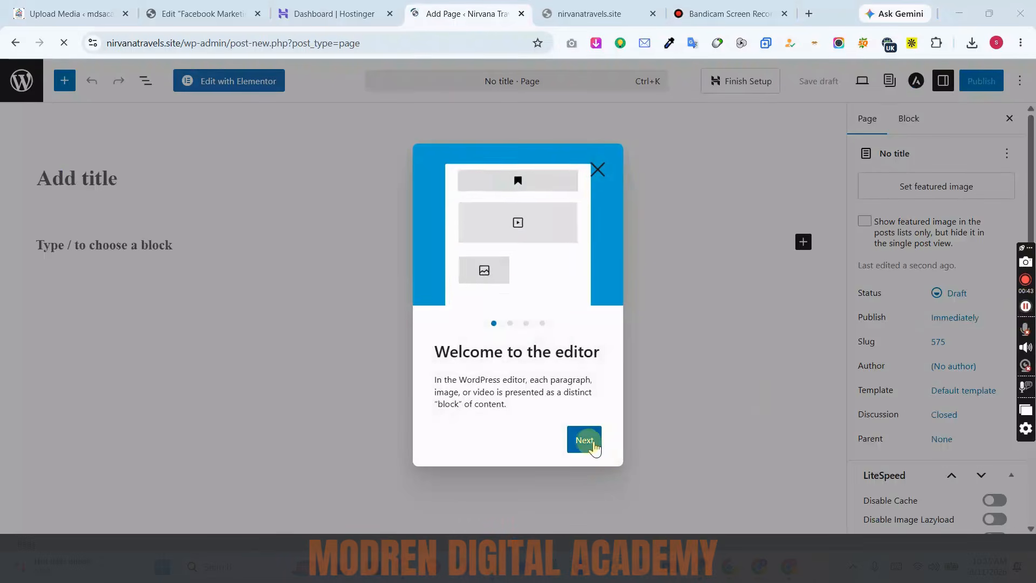
{"action": "left_click", "coordinate": [585, 439]}
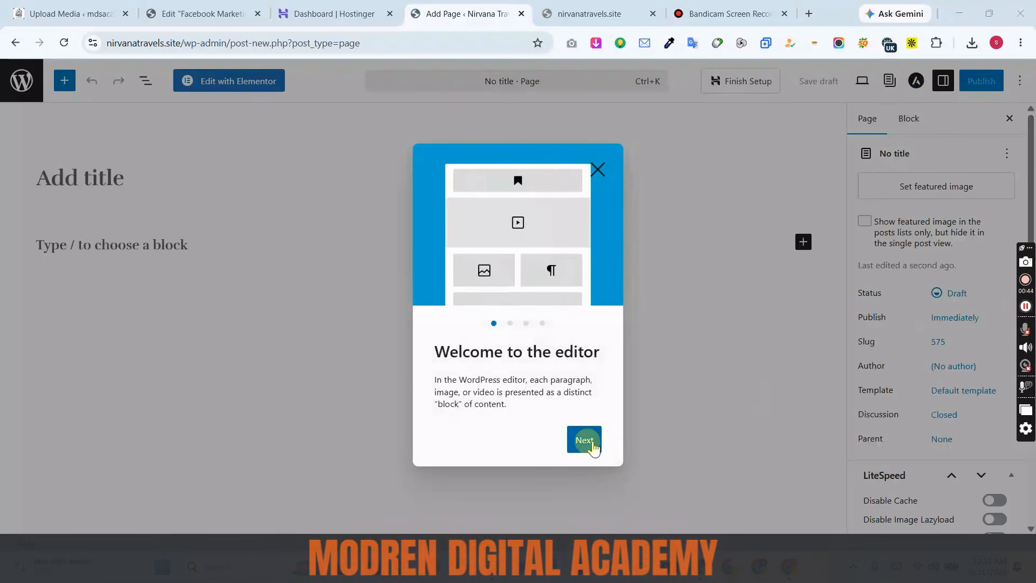
{"action": "left_click", "coordinate": [597, 158]}
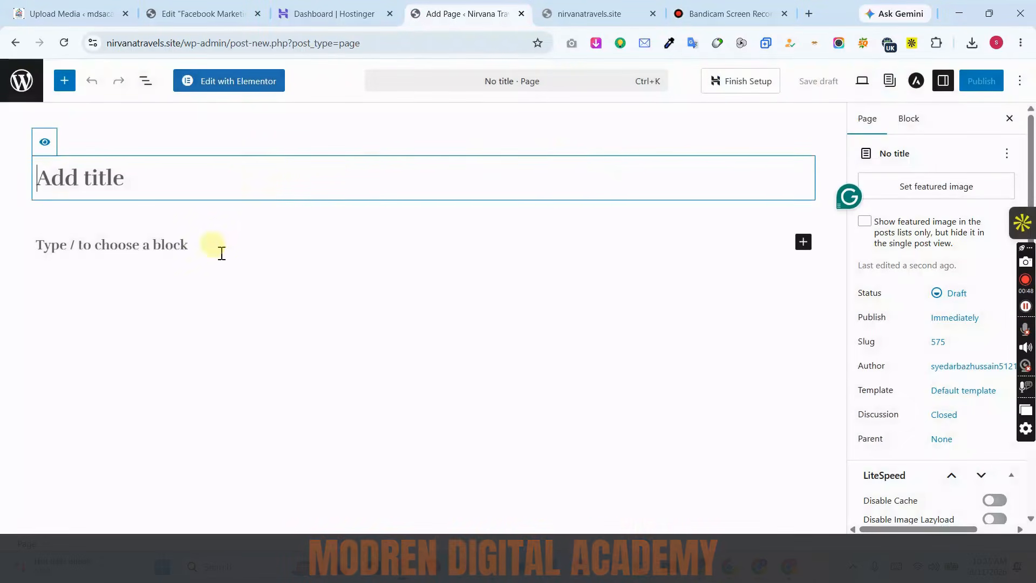
Step: Title the new page "Mountain" and publish it
{"action": "left_click", "coordinate": [219, 244]}
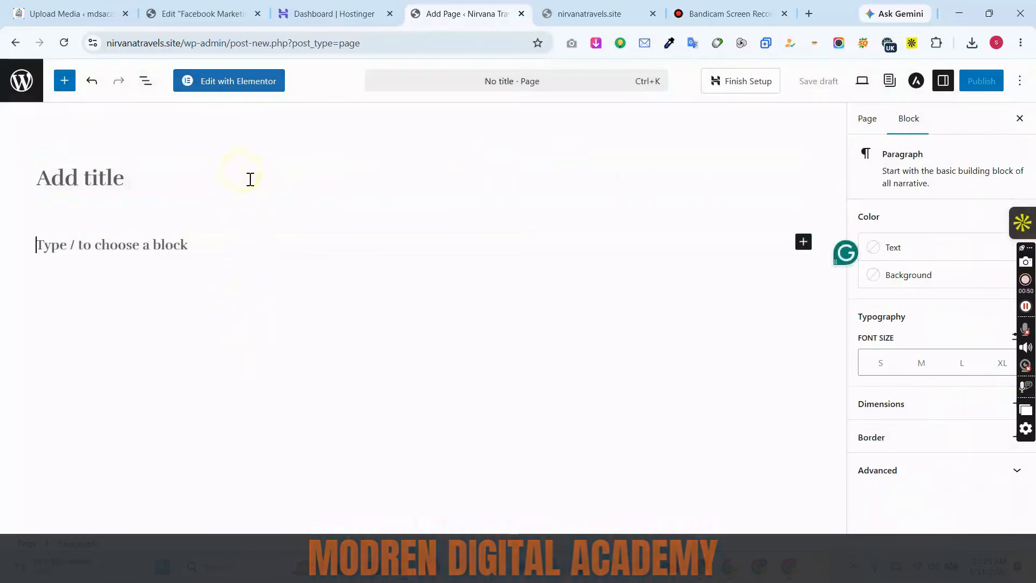
{"action": "left_click", "coordinate": [250, 179]}
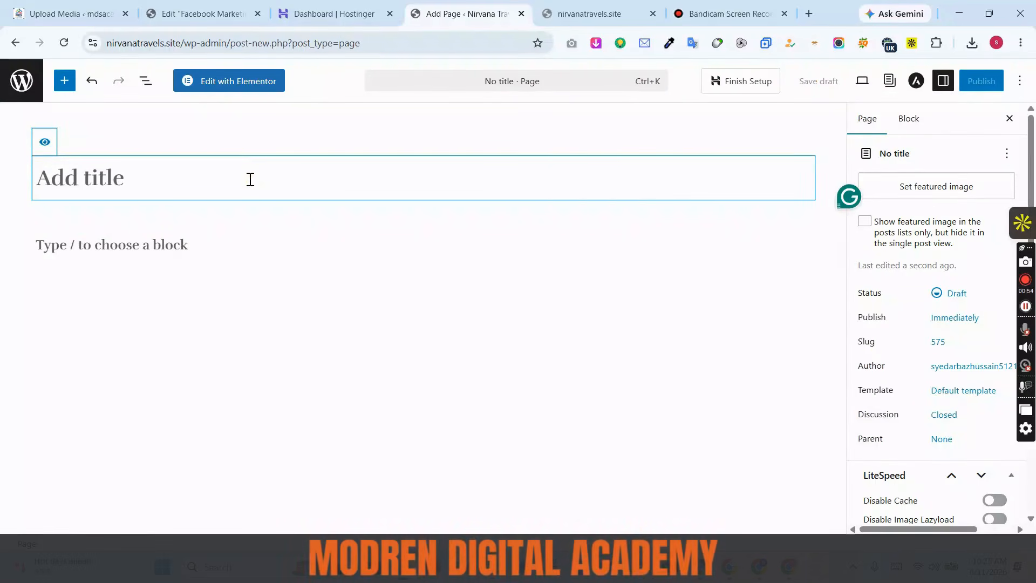
{"action": "type", "text": "M"}
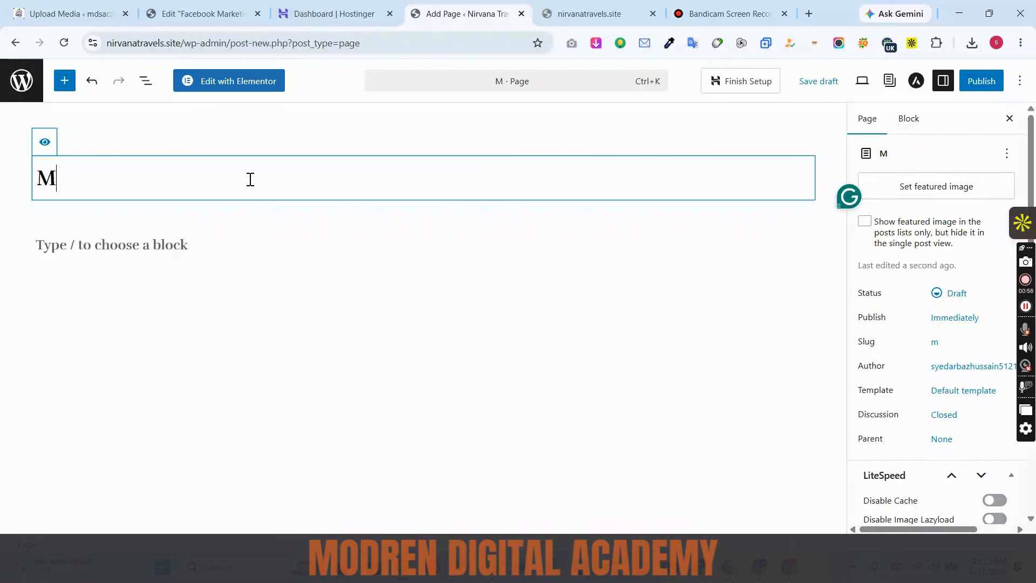
{"action": "type", "text": "ountain"}
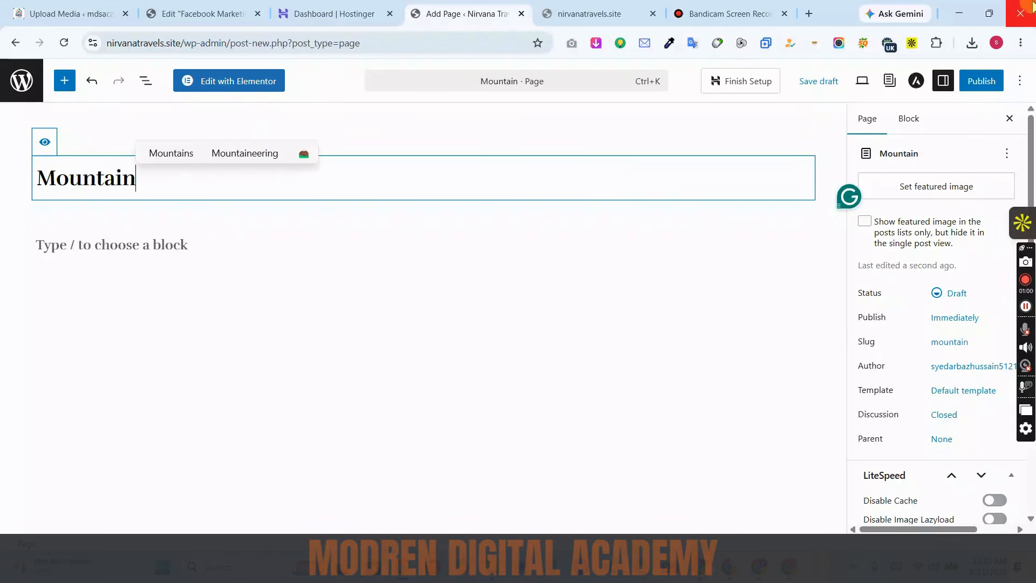
{"action": "left_click", "coordinate": [980, 87]}
{"action": "left_click", "coordinate": [979, 90]}
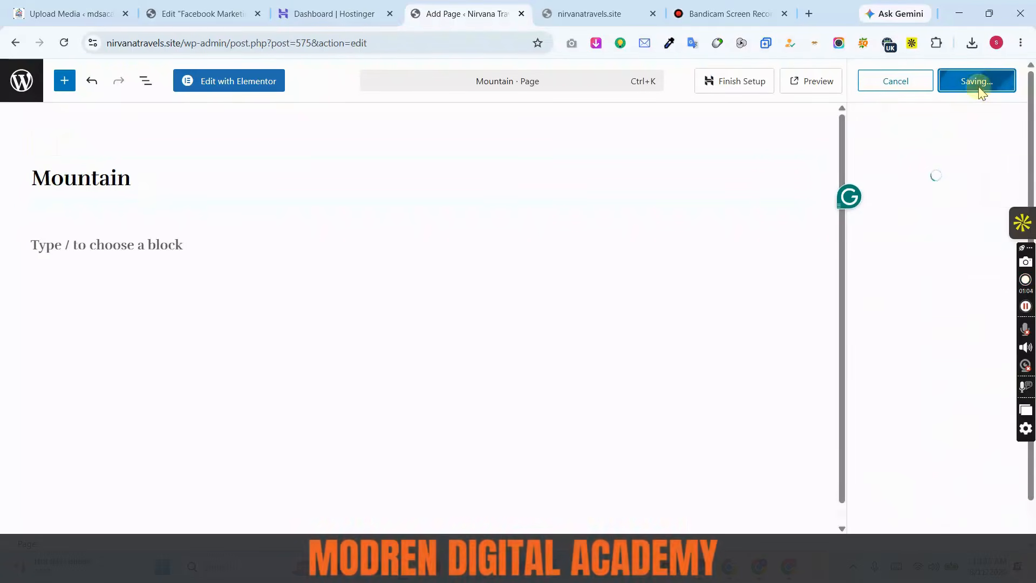
{"action": "left_click", "coordinate": [156, 217]}
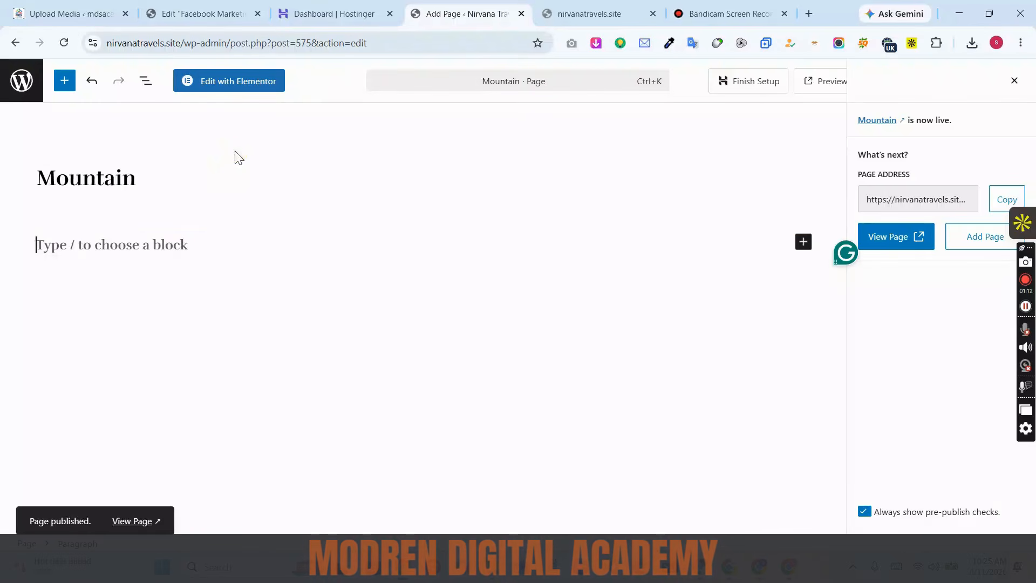
{"action": "left_click", "coordinate": [103, 178]}
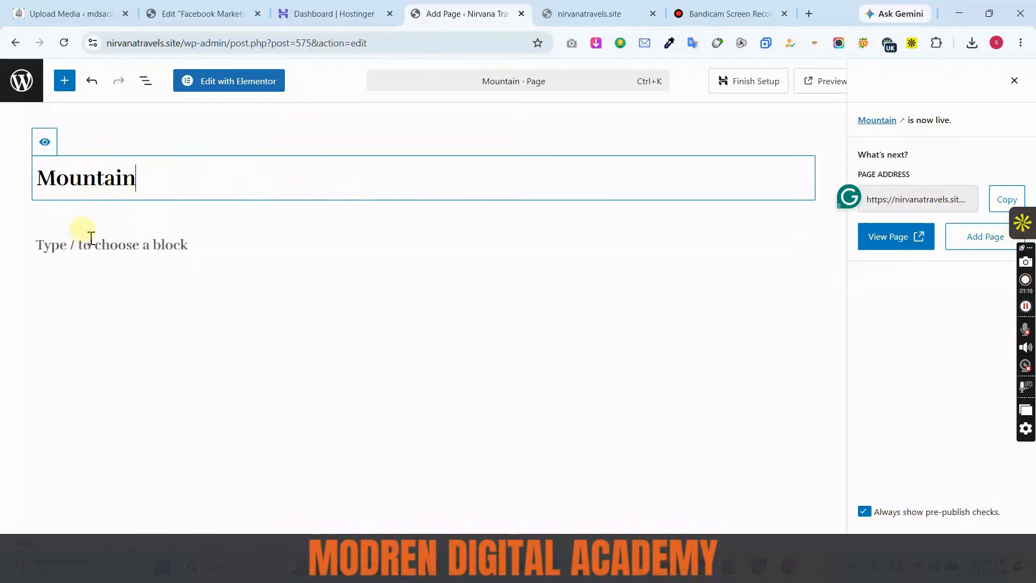
{"action": "left_click", "coordinate": [71, 241]}
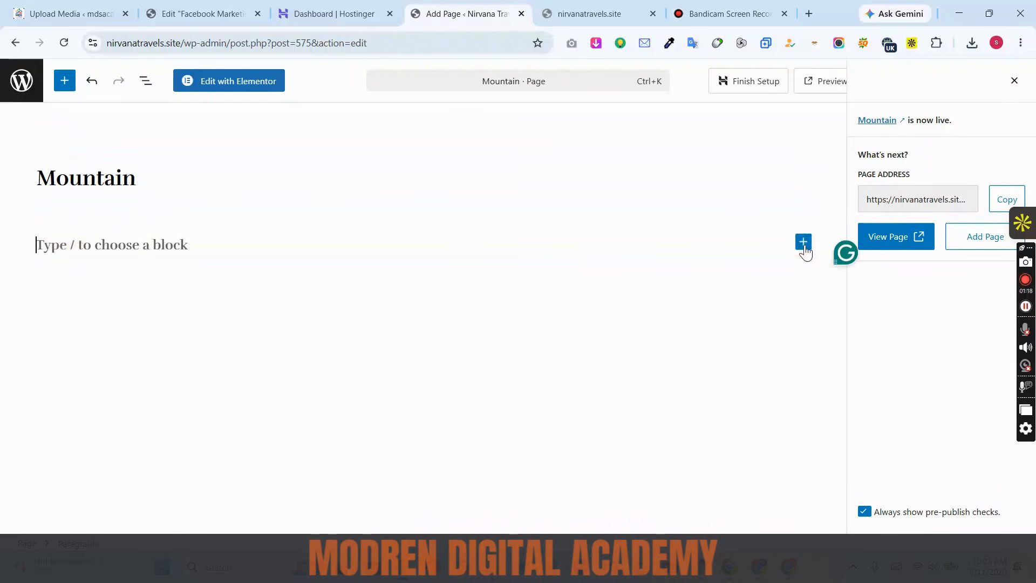
Step: Search Google Images for "moutain" in a new browser tab
{"action": "left_click", "coordinate": [808, 13]}
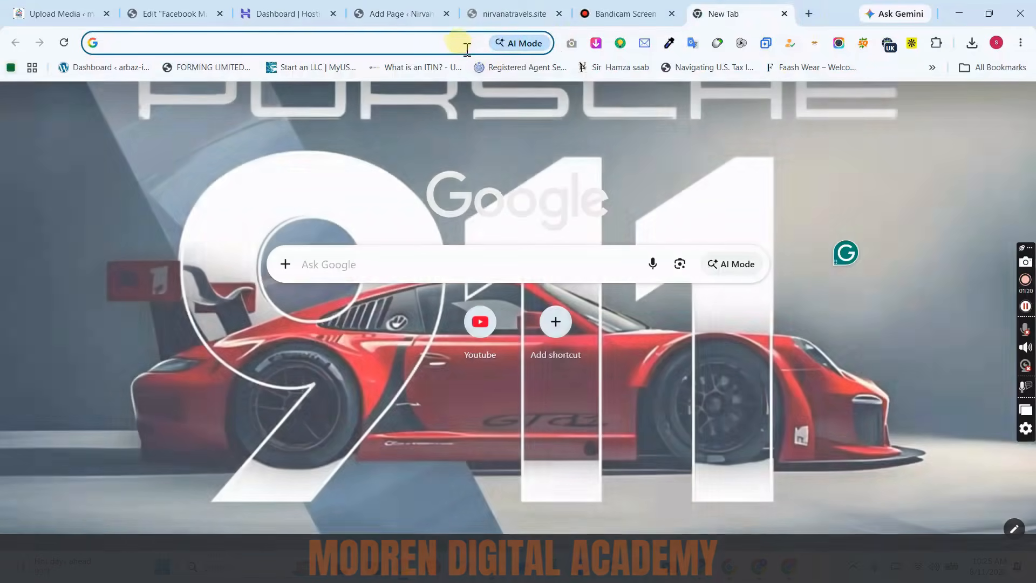
{"action": "type", "text": "moun ta"}
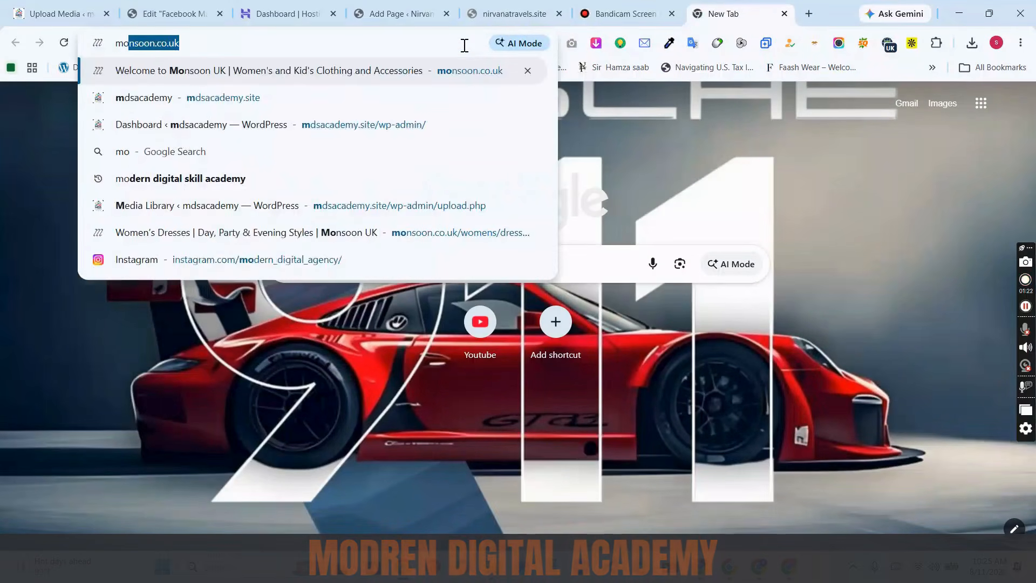
{"action": "key", "text": "BackSpace"}
{"action": "key", "text": "BackSpace"}
{"action": "key", "text": "BackSpace"}
{"action": "key", "text": "BackSpace"}
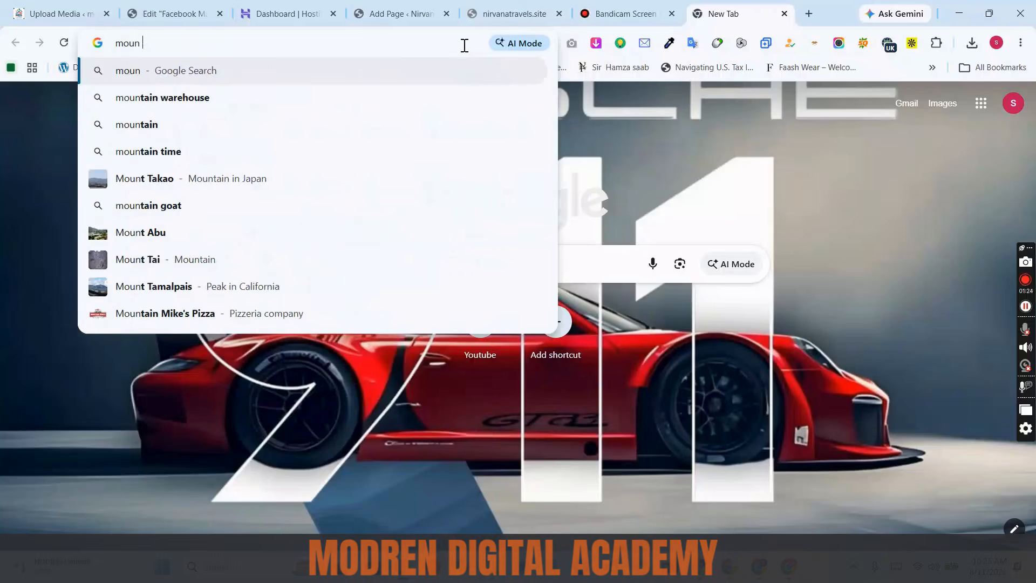
{"action": "type", "text": "tain"}
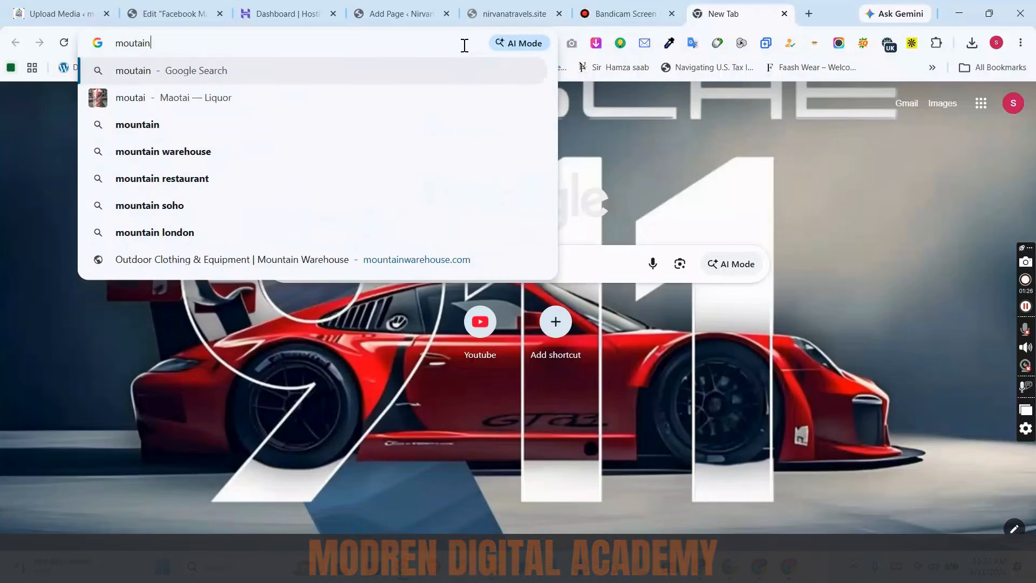
{"action": "key", "text": "Return"}
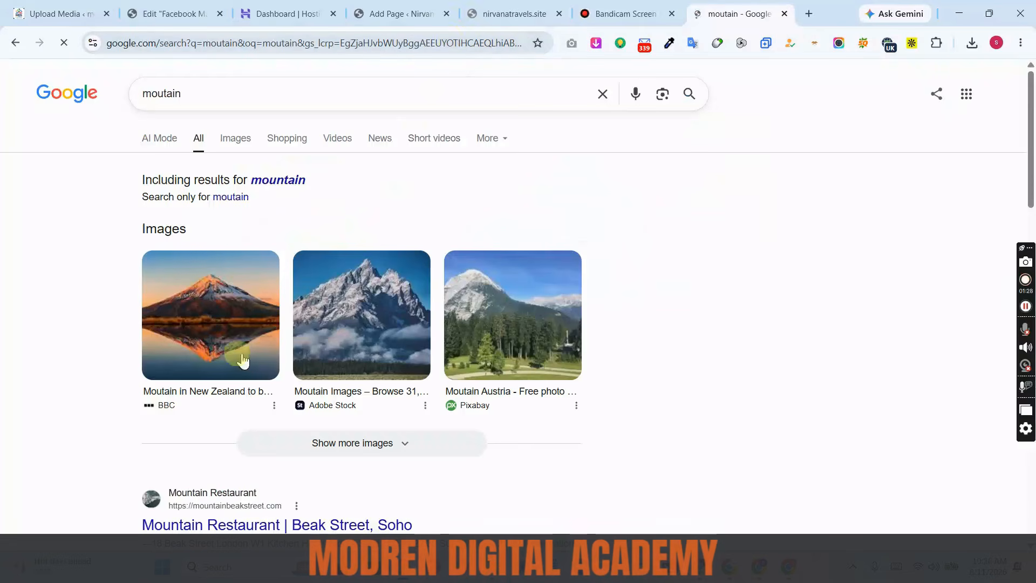
{"action": "left_click", "coordinate": [233, 144]}
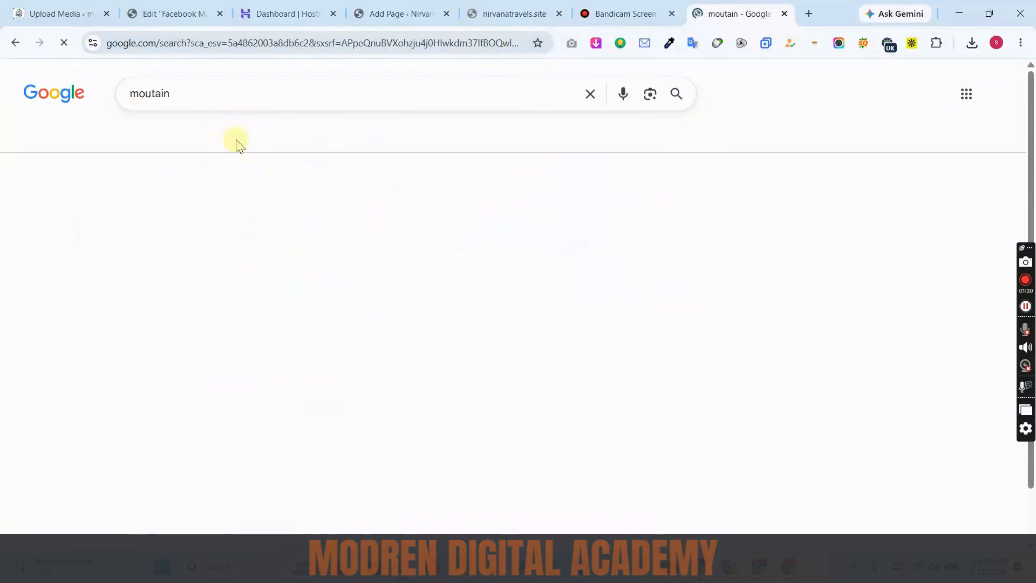
{"action": "scroll", "coordinate": [596, 307], "scroll_direction": "down", "scroll_amount": 3}
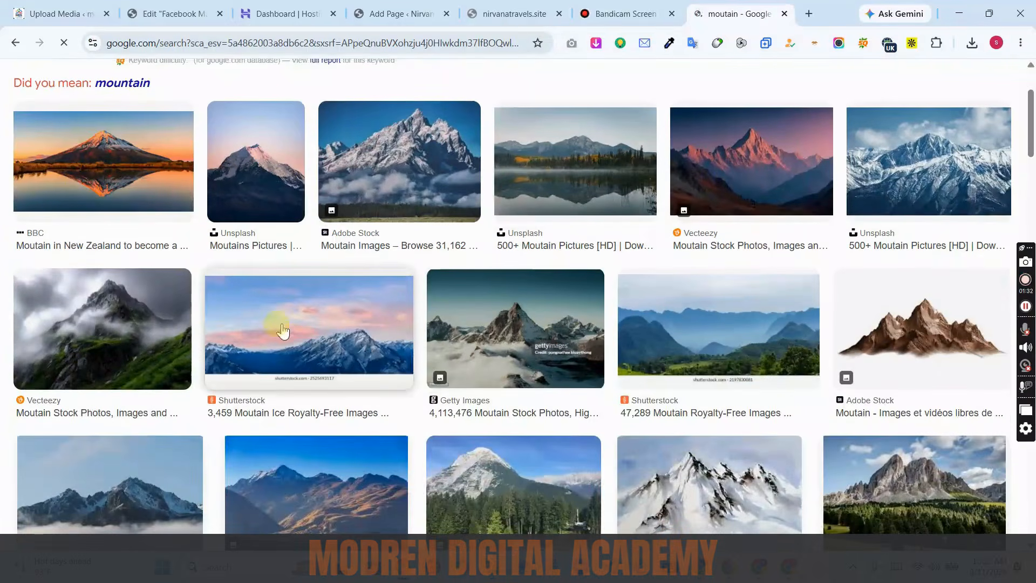
Step: Save the Vecteezy photo of the cloudy green mountain to Downloads as images.jpg
{"action": "left_click", "coordinate": [152, 339]}
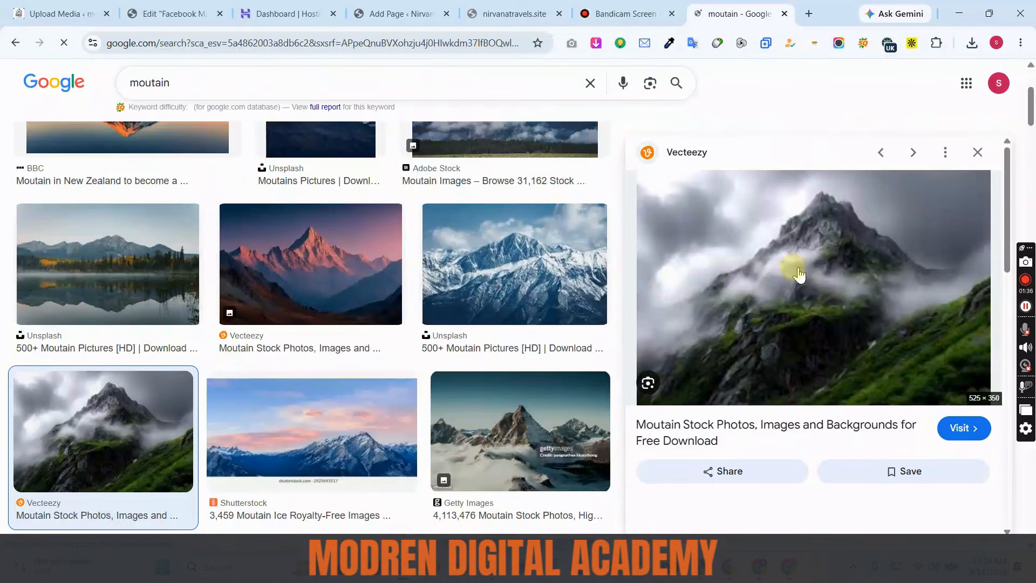
{"action": "right_click", "coordinate": [782, 254]}
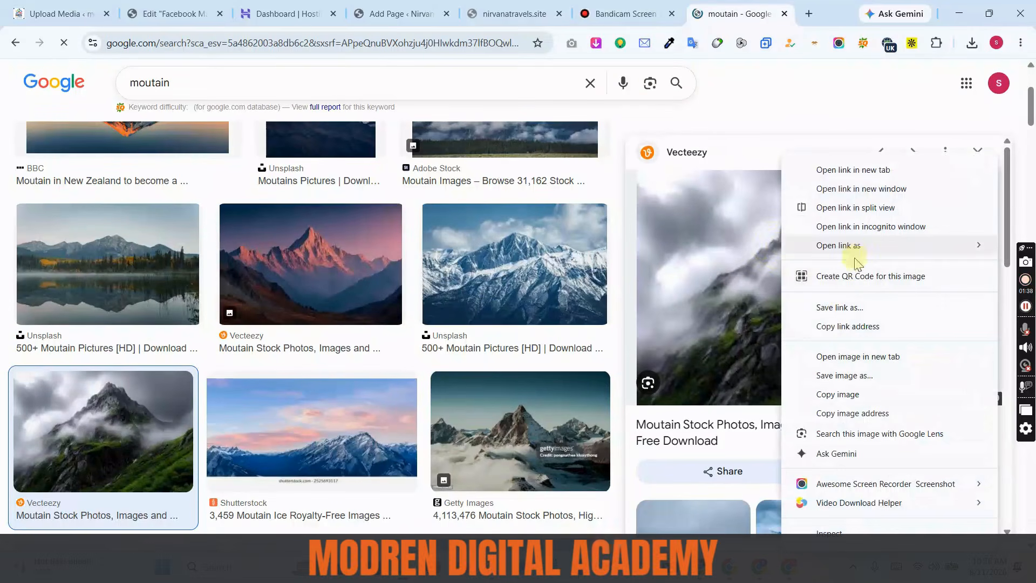
{"action": "left_click", "coordinate": [849, 378]}
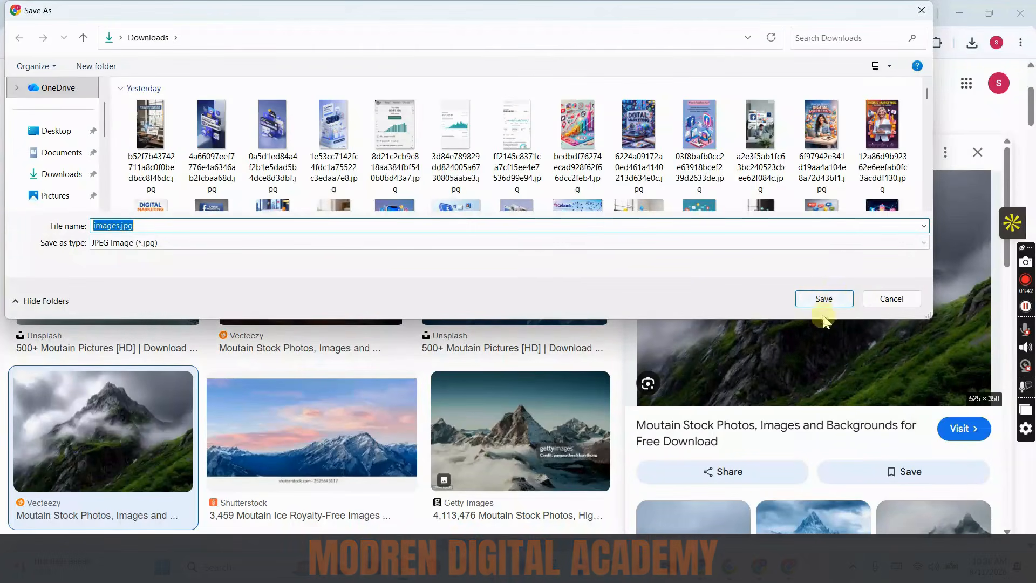
{"action": "left_click", "coordinate": [832, 307]}
Step: Save the Wallpaper Cave mountain picture from the related images to the computer
{"action": "scroll", "coordinate": [746, 360], "scroll_direction": "down", "scroll_amount": 6}
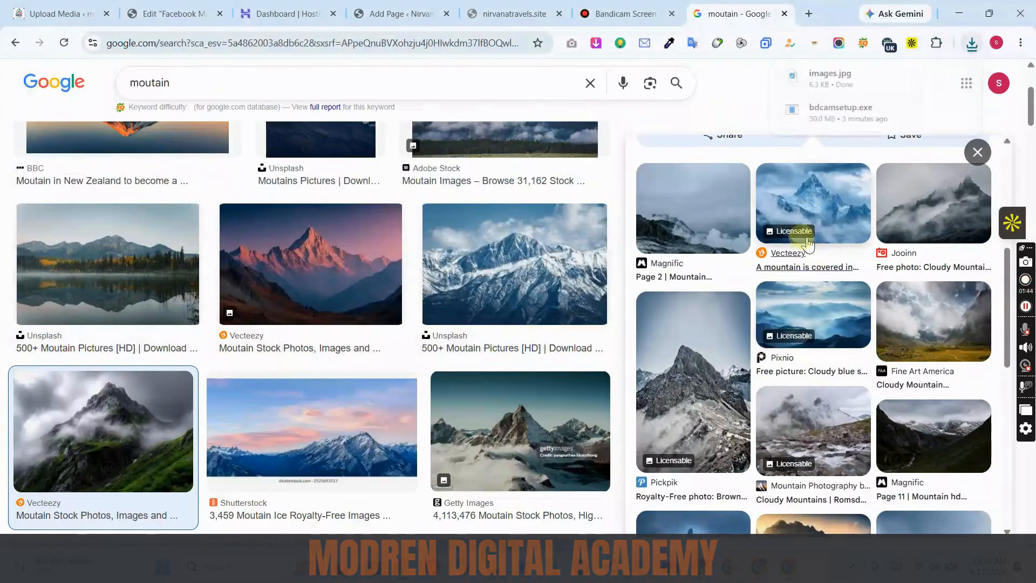
{"action": "scroll", "coordinate": [746, 360], "scroll_direction": "down", "scroll_amount": 3}
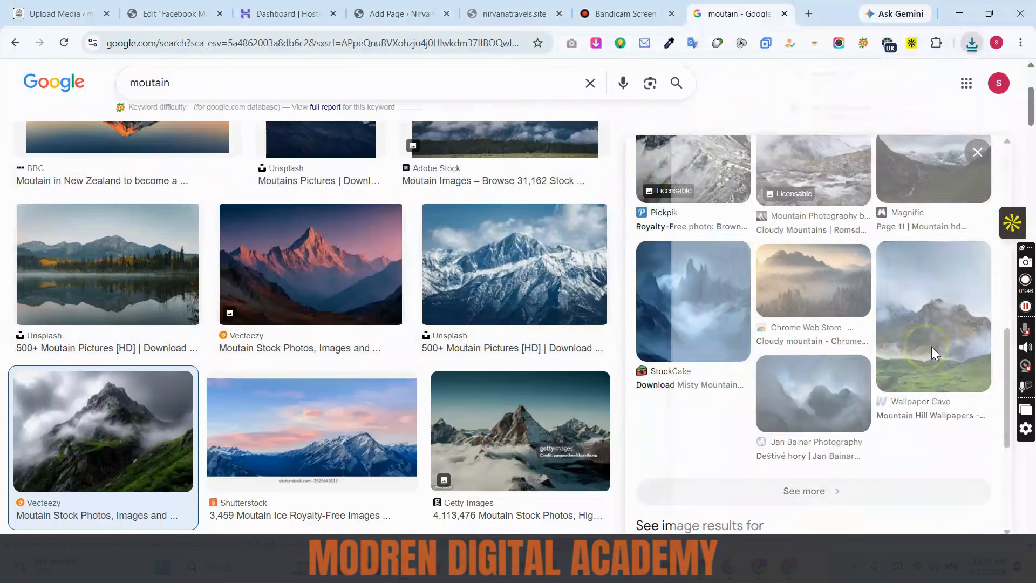
{"action": "left_click", "coordinate": [932, 348]}
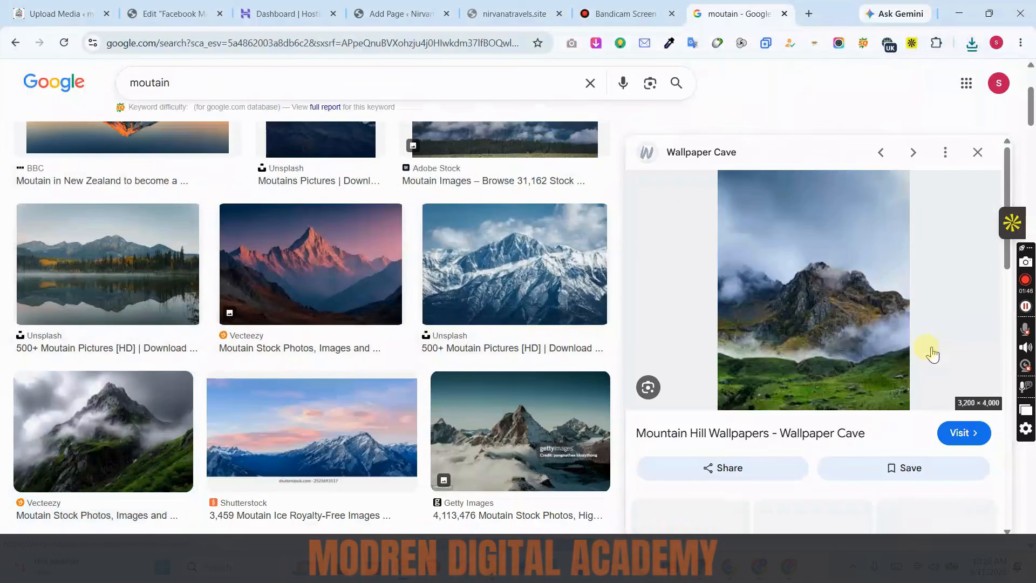
{"action": "right_click", "coordinate": [795, 247]}
{"action": "left_click", "coordinate": [861, 390]}
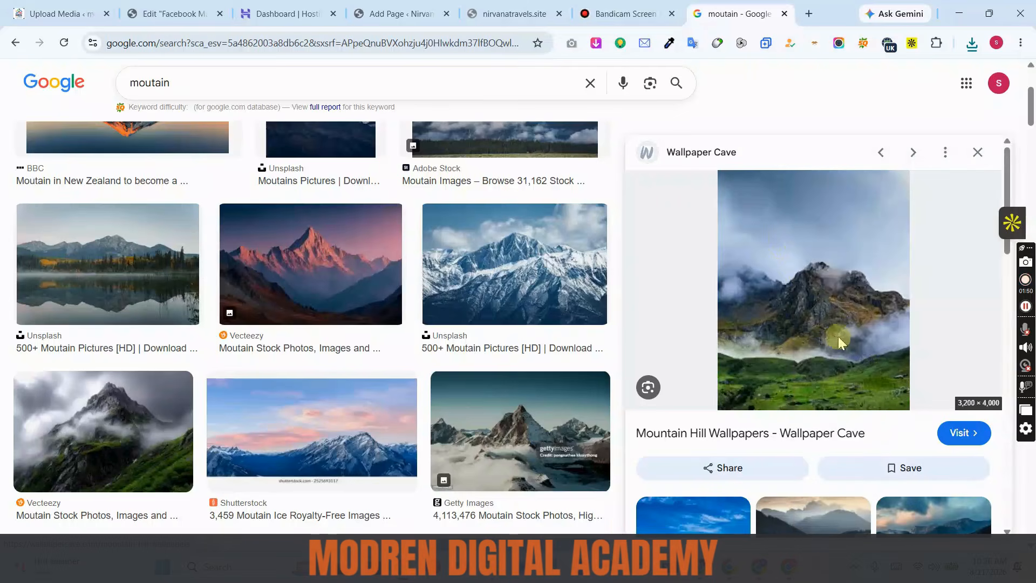
{"action": "left_click", "coordinate": [816, 295]}
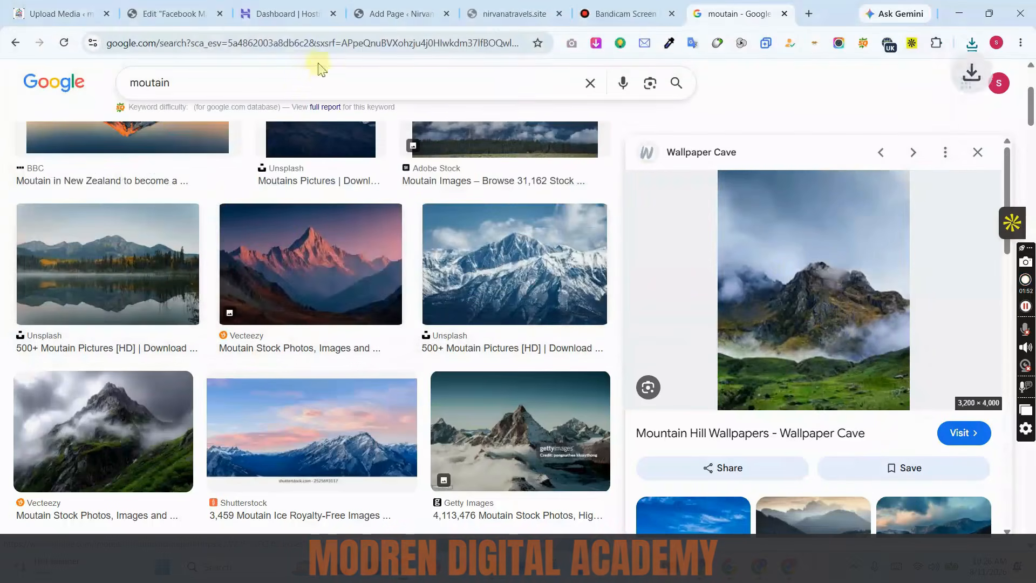
Step: Switch back to the Mountain page editor and open the full block library for the empty block below the title
{"action": "left_click", "coordinate": [151, 11]}
{"action": "left_click", "coordinate": [514, 6]}
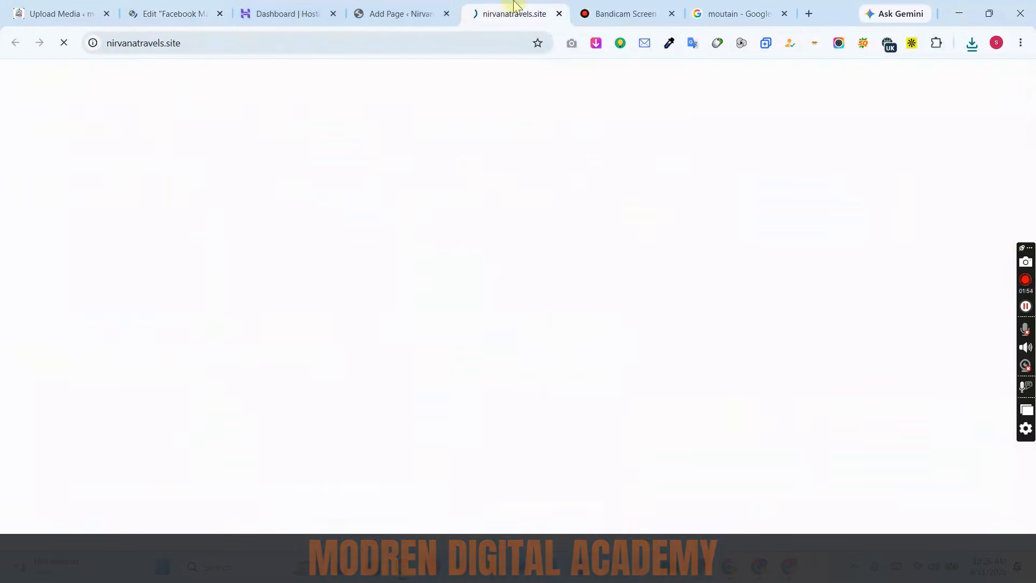
{"action": "left_click", "coordinate": [430, 7]}
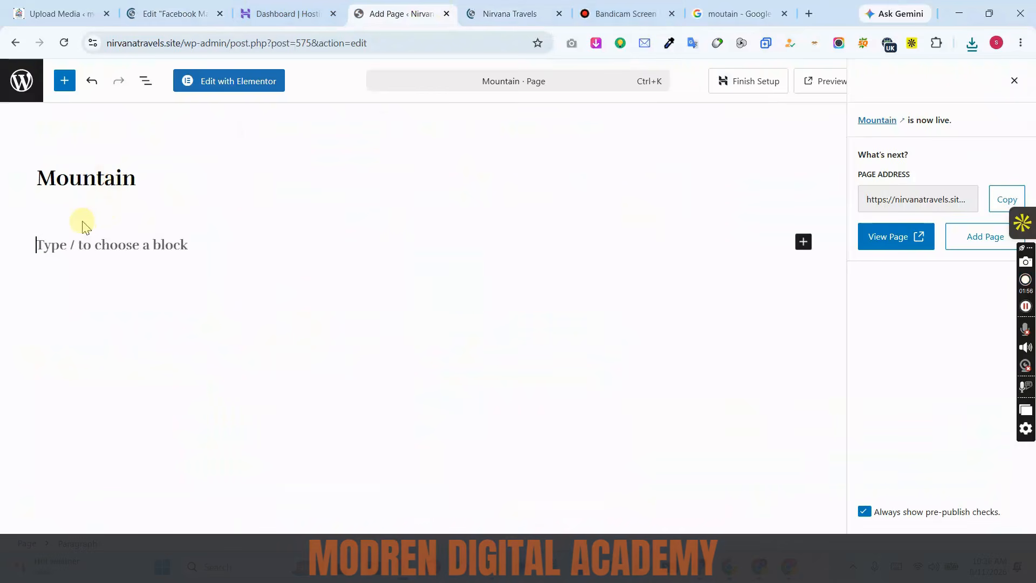
{"action": "left_click", "coordinate": [65, 251]}
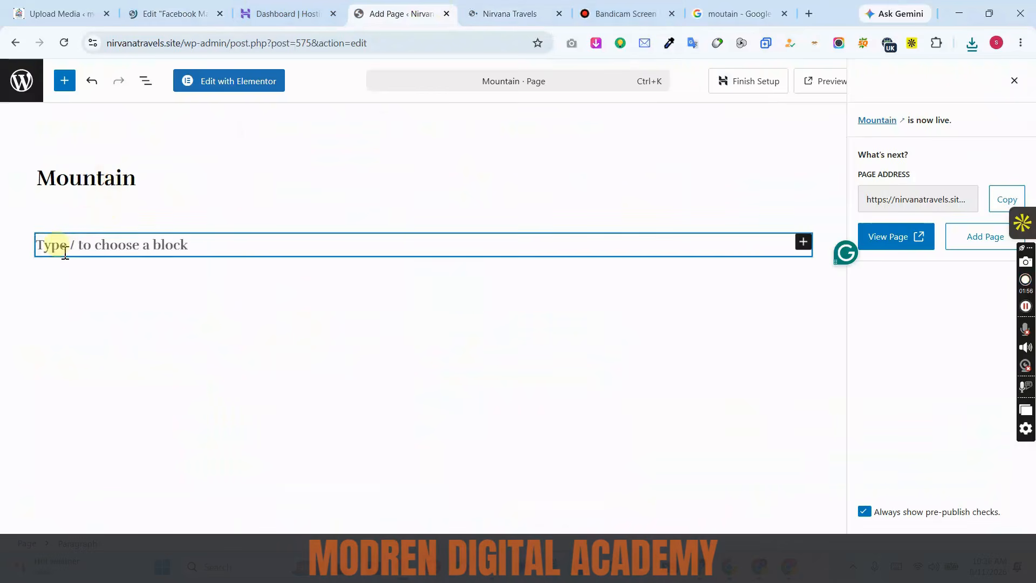
{"action": "left_click", "coordinate": [803, 243]}
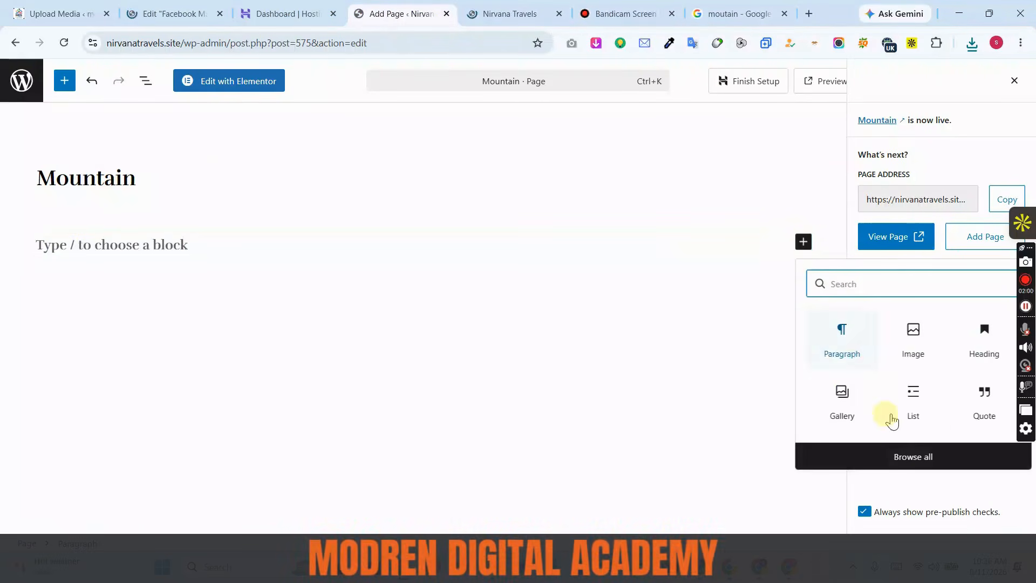
{"action": "left_click", "coordinate": [909, 460]}
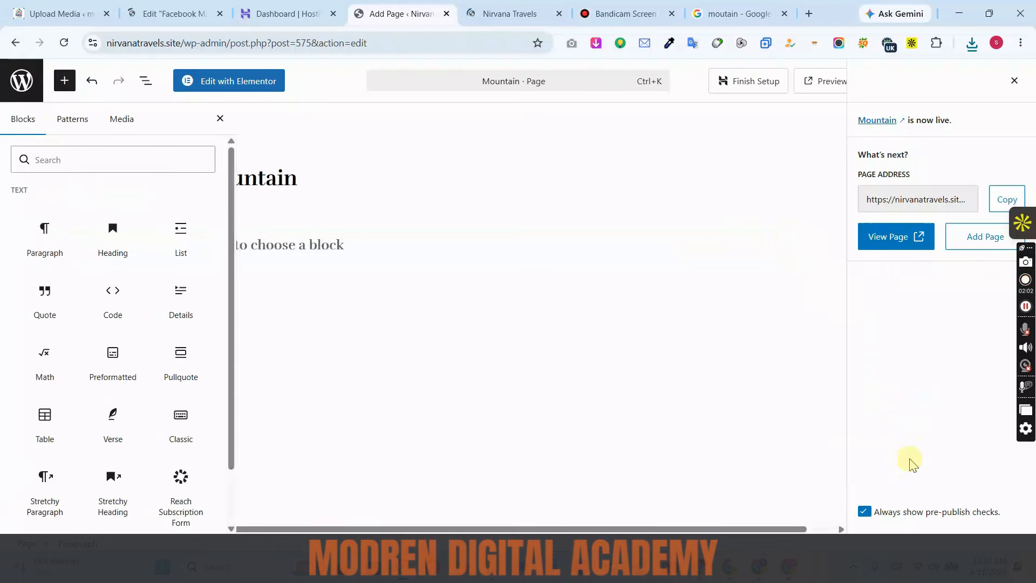
Step: Look through the text, media and design blocks in the block library
{"action": "scroll", "coordinate": [144, 372], "scroll_direction": "down", "scroll_amount": 5}
{"action": "scroll", "coordinate": [145, 378], "scroll_direction": "down", "scroll_amount": 10}
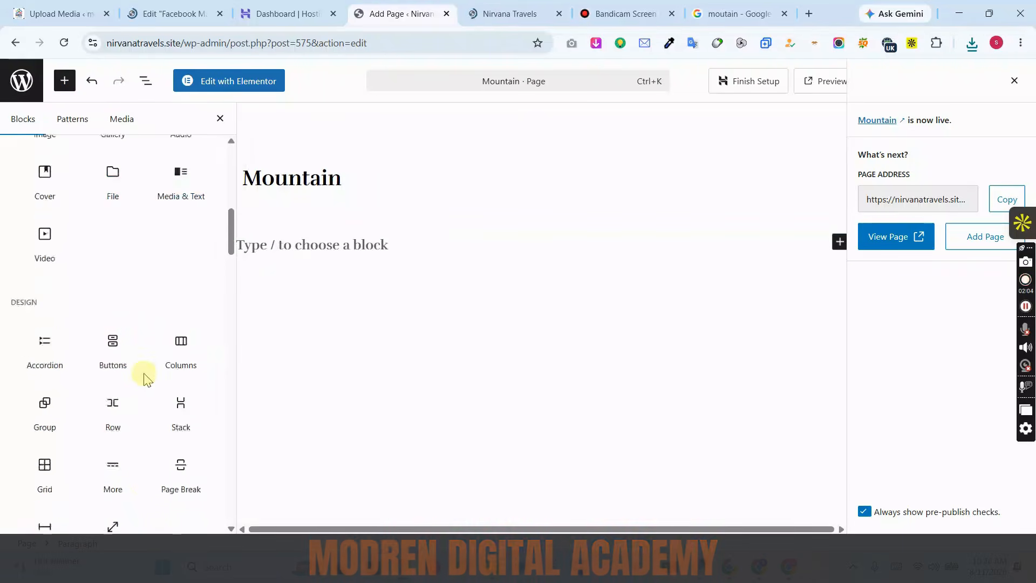
{"action": "scroll", "coordinate": [146, 392], "scroll_direction": "up", "scroll_amount": 8}
{"action": "scroll", "coordinate": [144, 391], "scroll_direction": "up", "scroll_amount": 6}
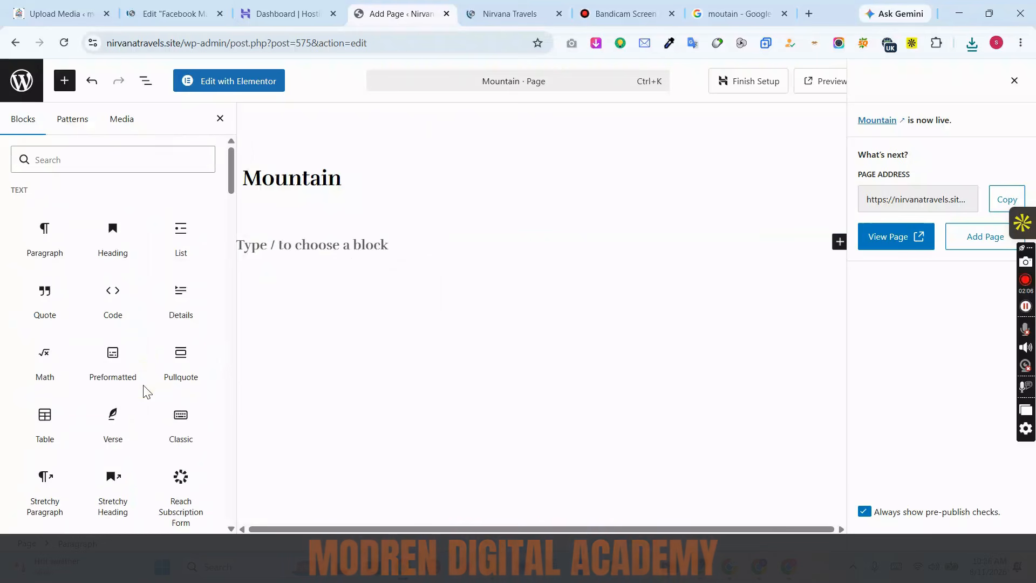
{"action": "scroll", "coordinate": [107, 323], "scroll_direction": "down", "scroll_amount": 3}
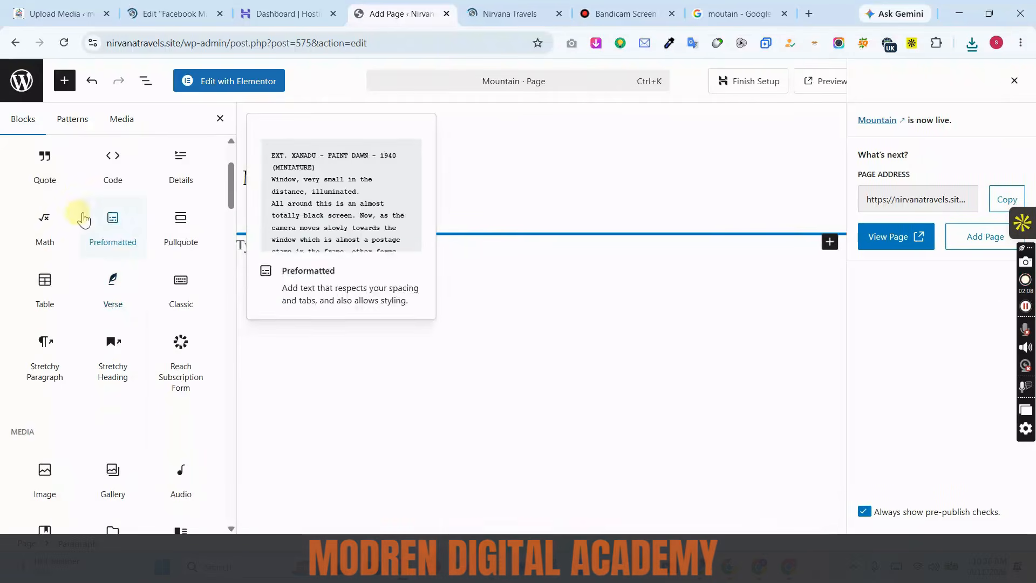
{"action": "scroll", "coordinate": [111, 249], "scroll_direction": "up", "scroll_amount": 3}
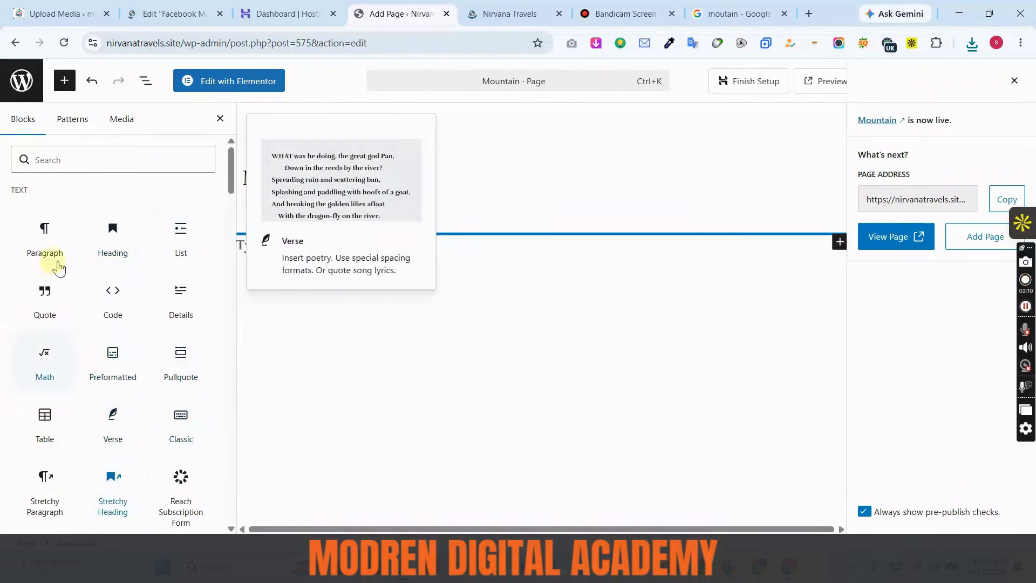
{"action": "scroll", "coordinate": [104, 331], "scroll_direction": "down", "scroll_amount": 1}
{"action": "scroll", "coordinate": [103, 336], "scroll_direction": "down", "scroll_amount": 3}
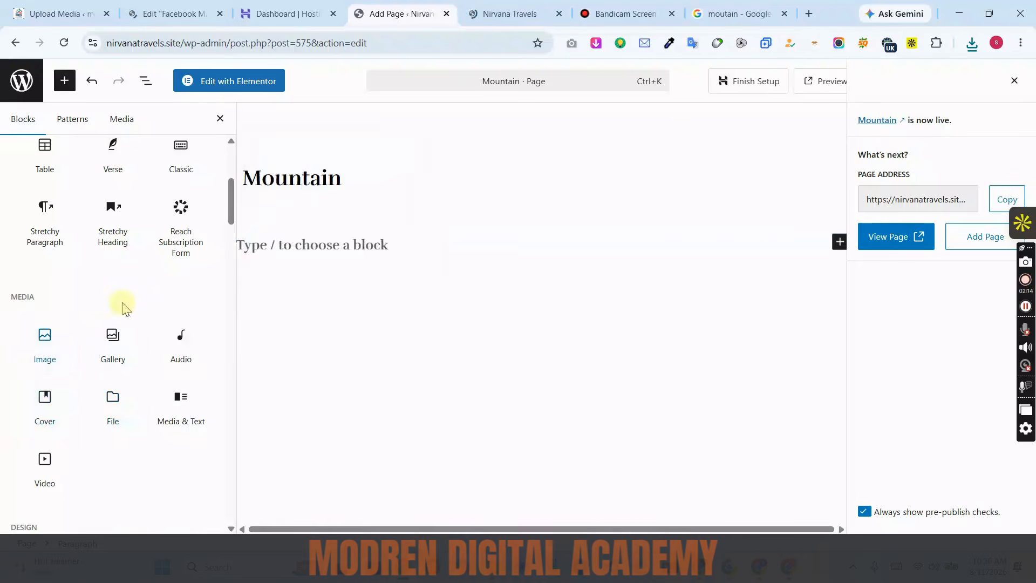
Step: Insert an Image block below the title and upload images (1).jpg from Downloads into it
{"action": "left_click", "coordinate": [48, 357]}
{"action": "left_click", "coordinate": [284, 322]}
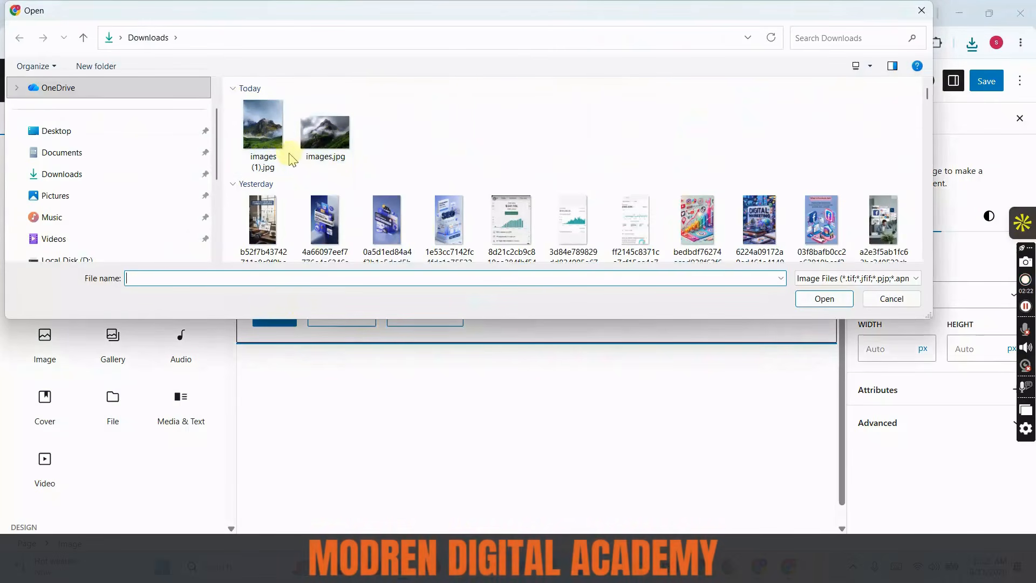
{"action": "left_click", "coordinate": [289, 157]}
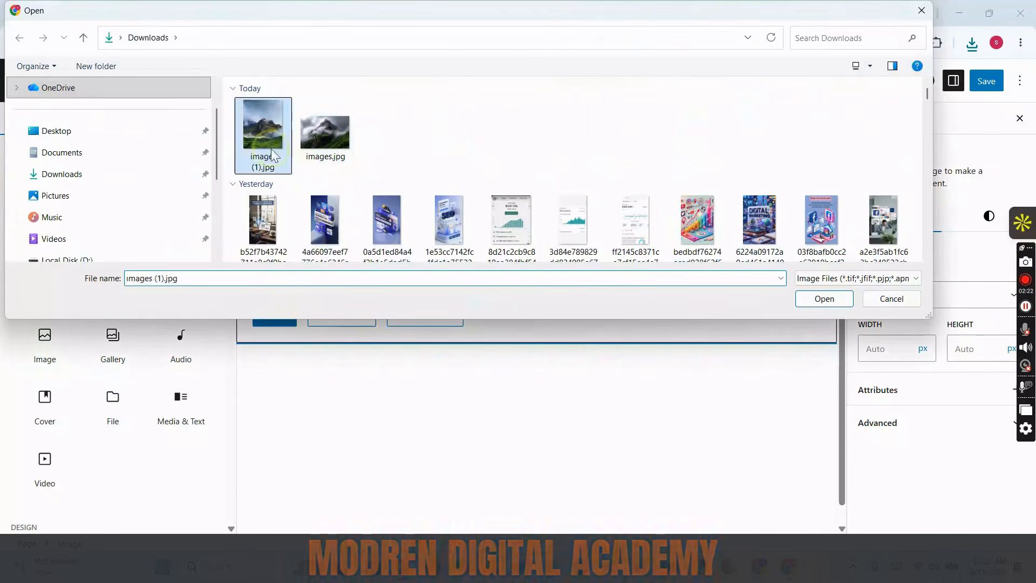
{"action": "left_click", "coordinate": [829, 300]}
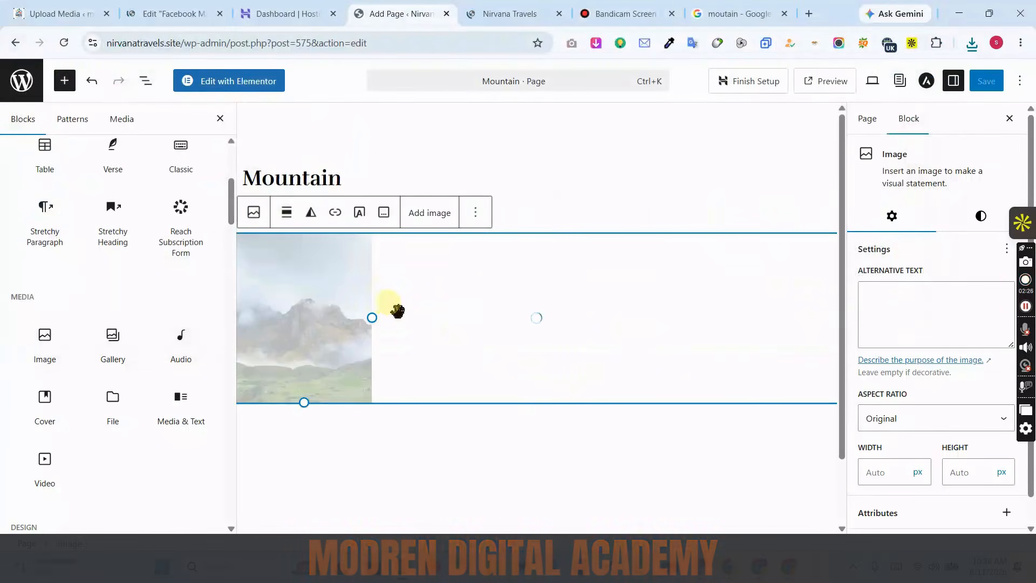
Step: Enlarge the mountain image to 394 px wide, close the block library and start an empty paragraph below the image
{"action": "left_click_drag", "start_coordinate": [373, 319], "coordinate": [495, 333]}
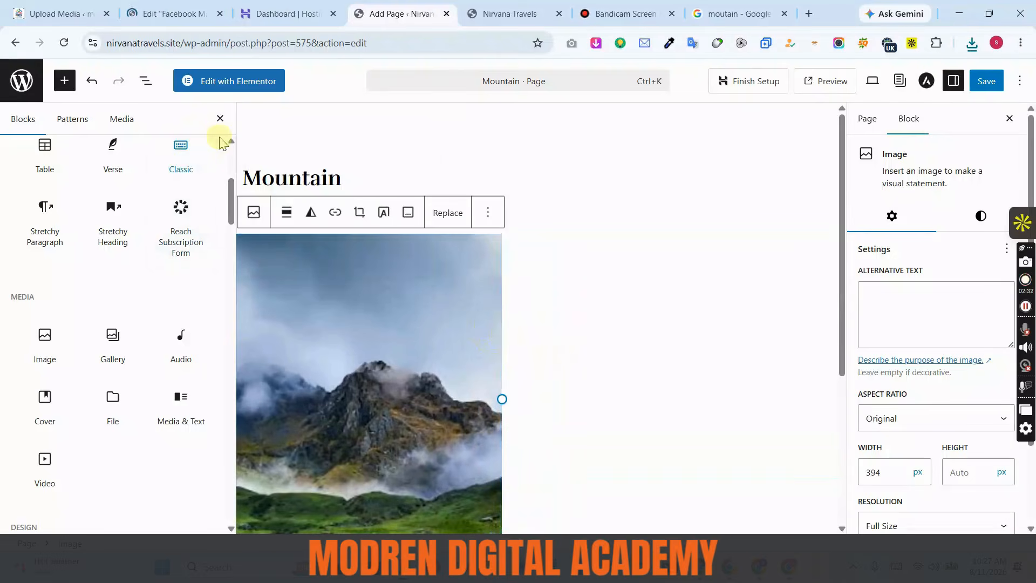
{"action": "left_click", "coordinate": [220, 118]}
{"action": "scroll", "coordinate": [331, 313], "scroll_direction": "down", "scroll_amount": 4}
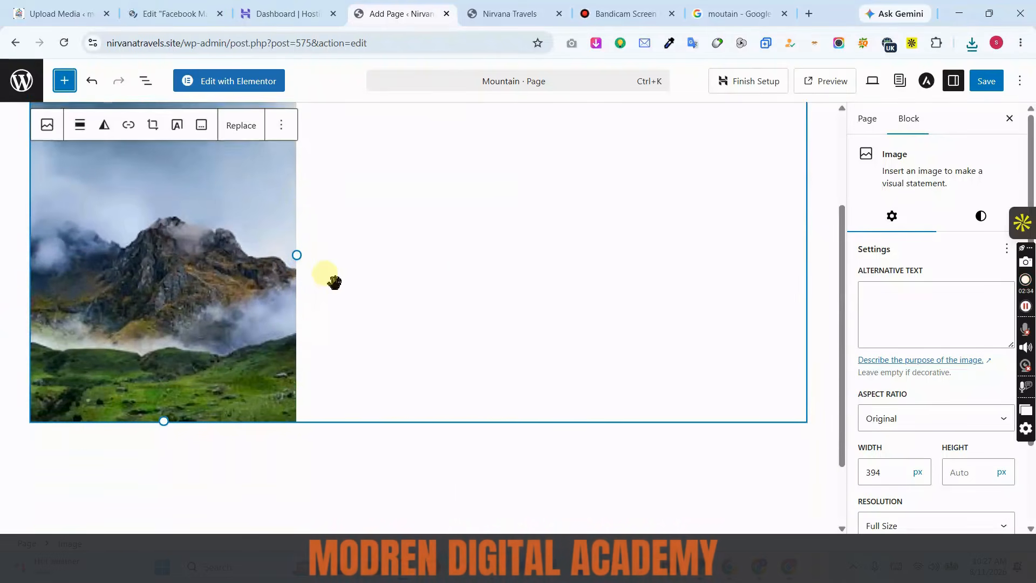
{"action": "left_click", "coordinate": [102, 387]}
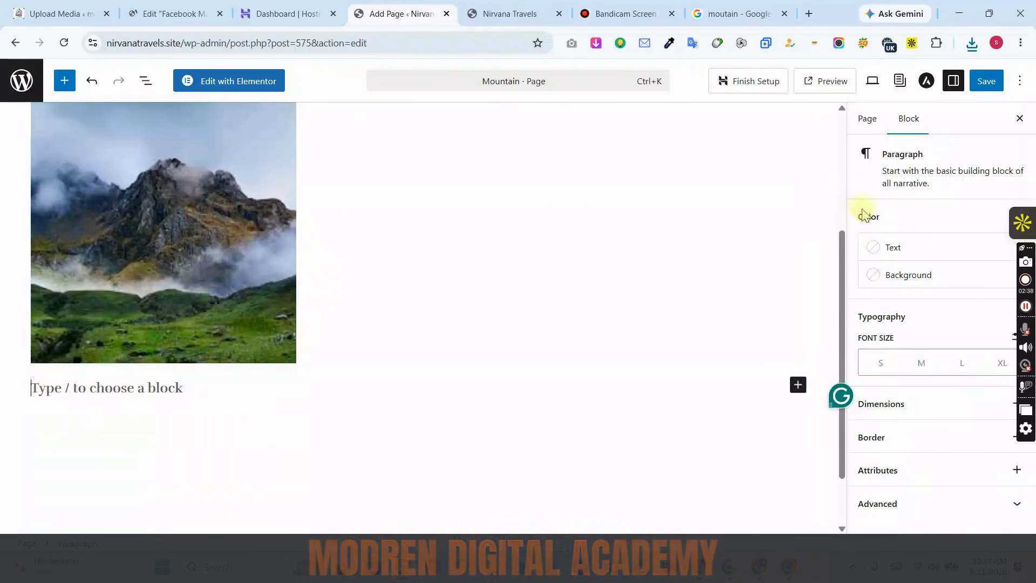
Step: Search Google for "gemii" in a new browser tab and open the Google Gemini site
{"action": "left_click", "coordinate": [915, 15]}
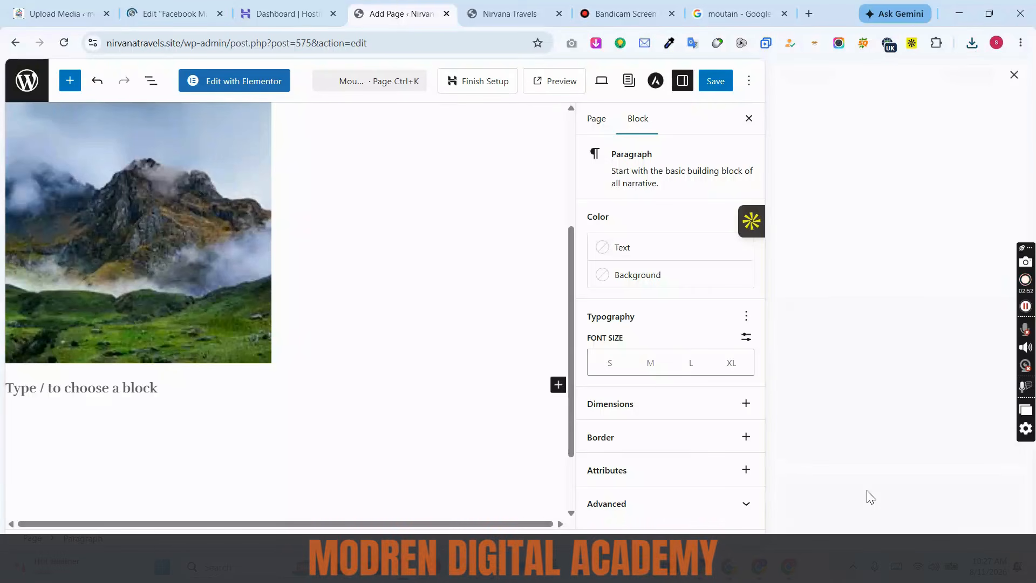
{"action": "left_click", "coordinate": [808, 14]}
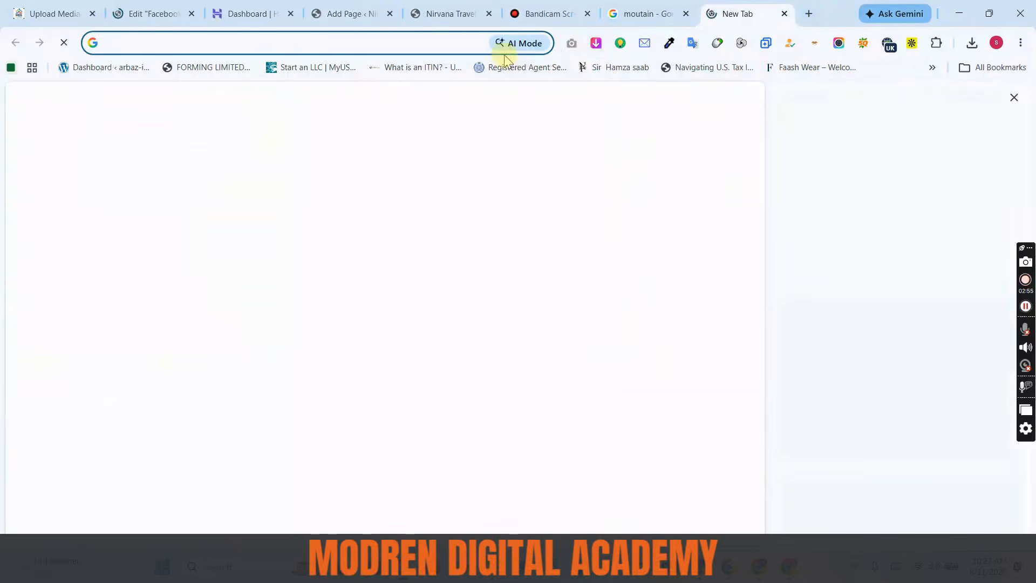
{"action": "left_click", "coordinate": [452, 47]}
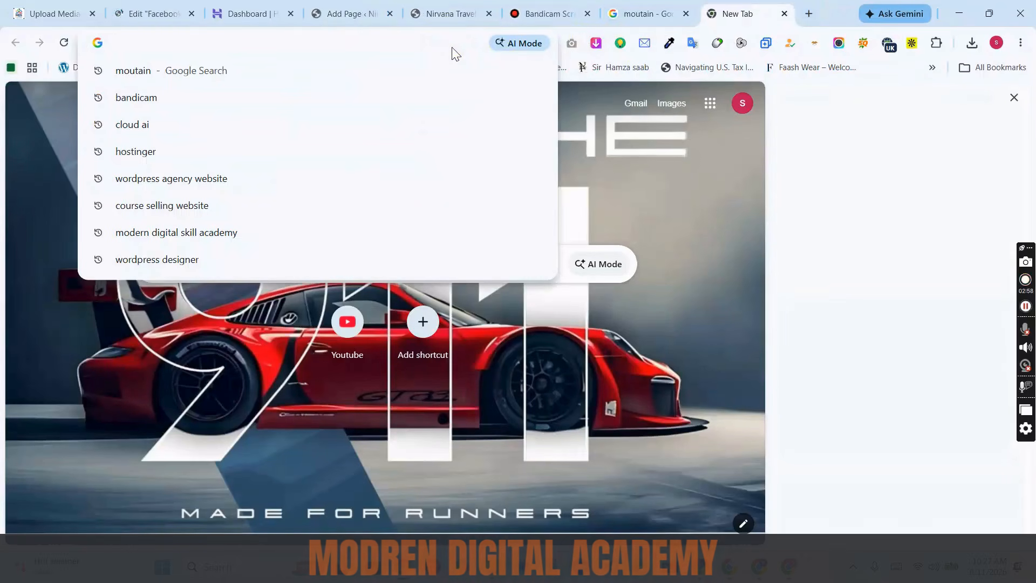
{"action": "type", "text": "gemii"}
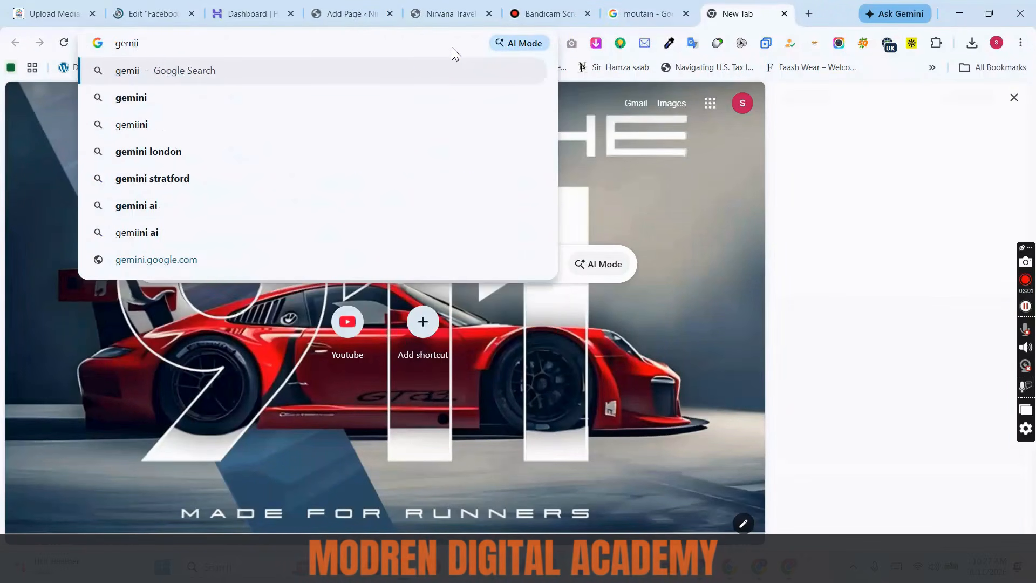
{"action": "key", "text": "Return"}
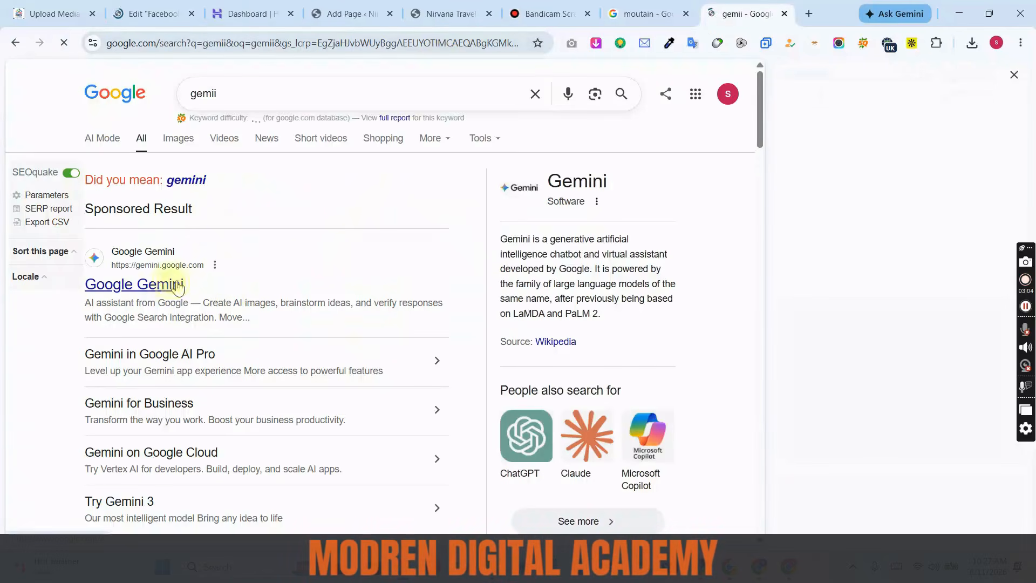
{"action": "left_click", "coordinate": [178, 285]}
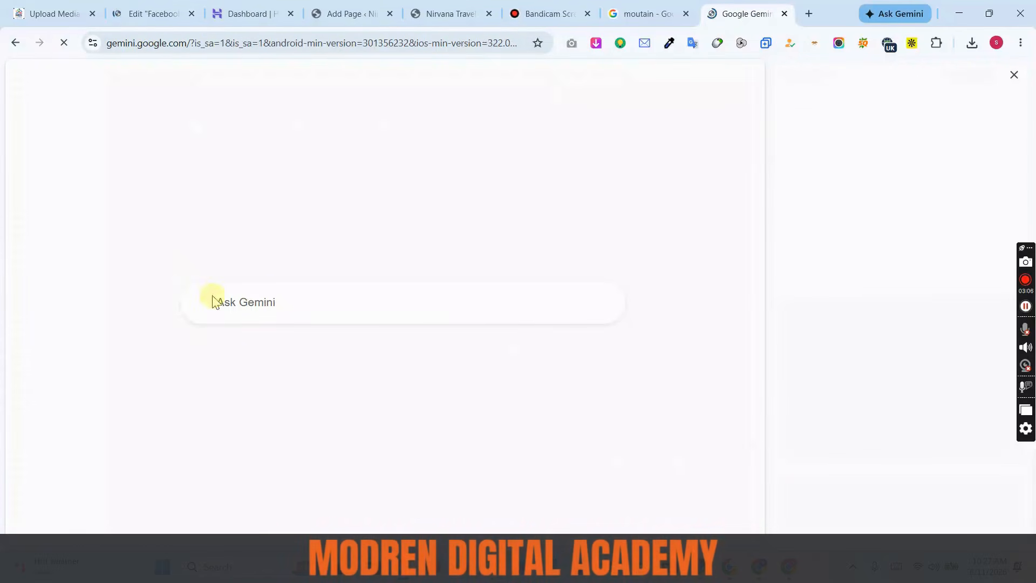
Step: Submit the prompt "give me a description of mountain" to Gemini
{"action": "type", "text": "g"}
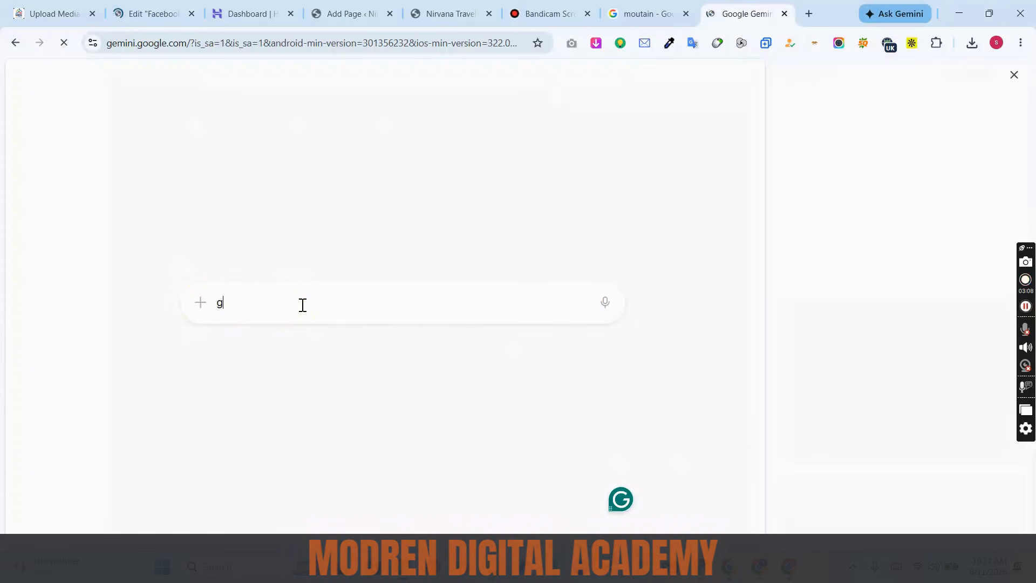
{"action": "type", "text": "ive m"}
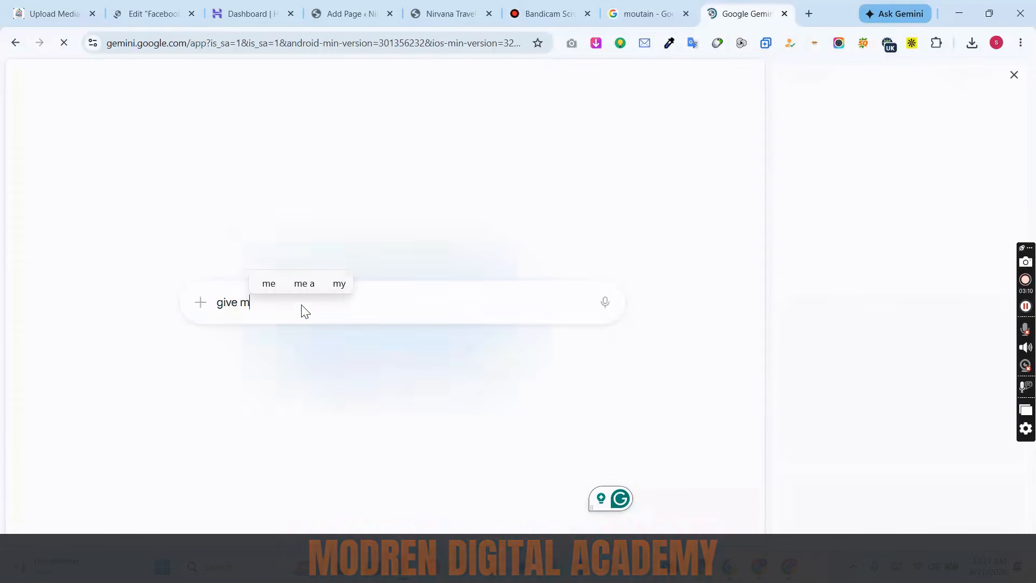
{"action": "type", "text": "e a d"}
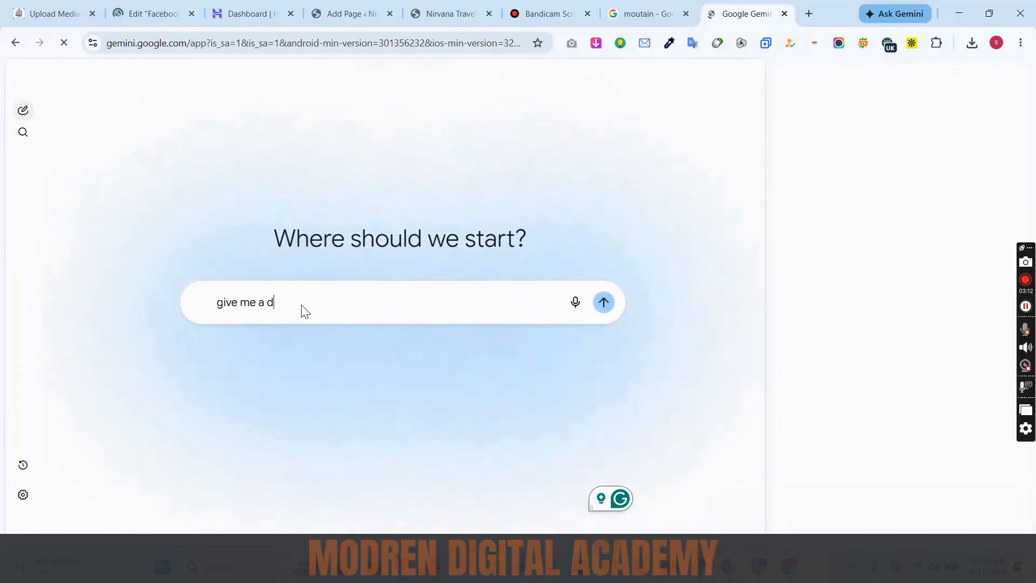
{"action": "type", "text": "escripti"}
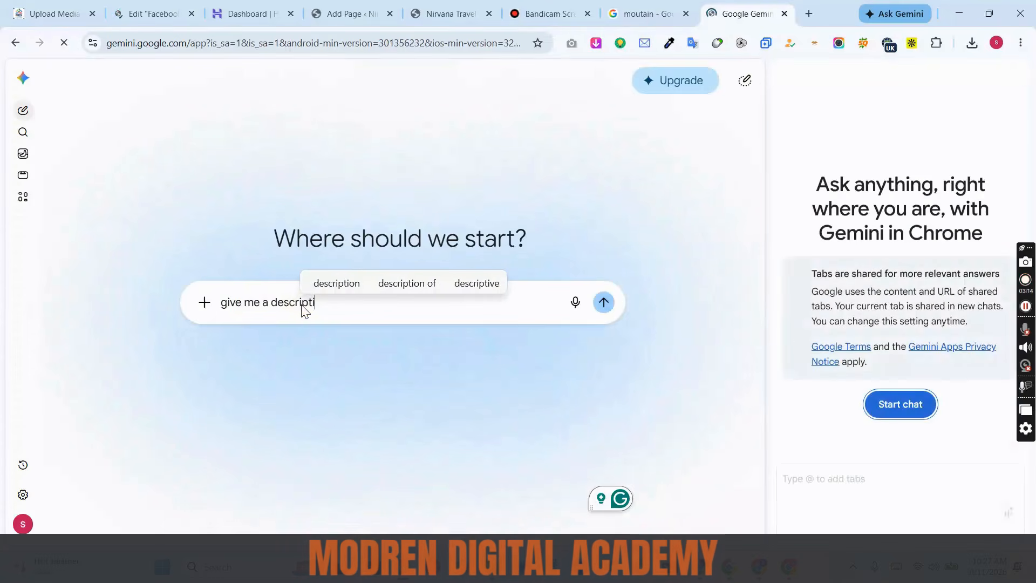
{"action": "type", "text": "on of moiu"}
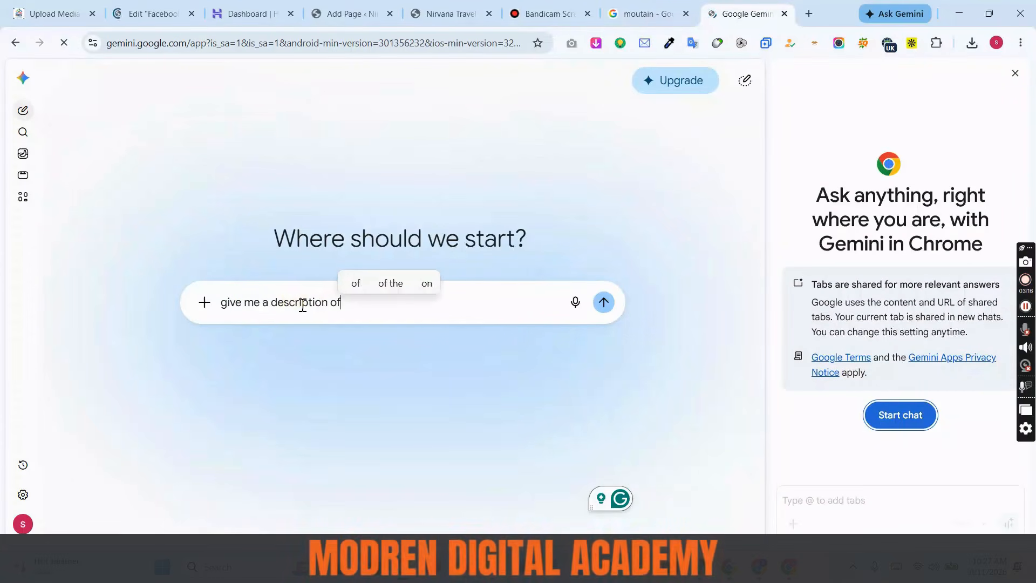
{"action": "key", "text": "BackSpace"}
{"action": "key", "text": "BackSpace"}
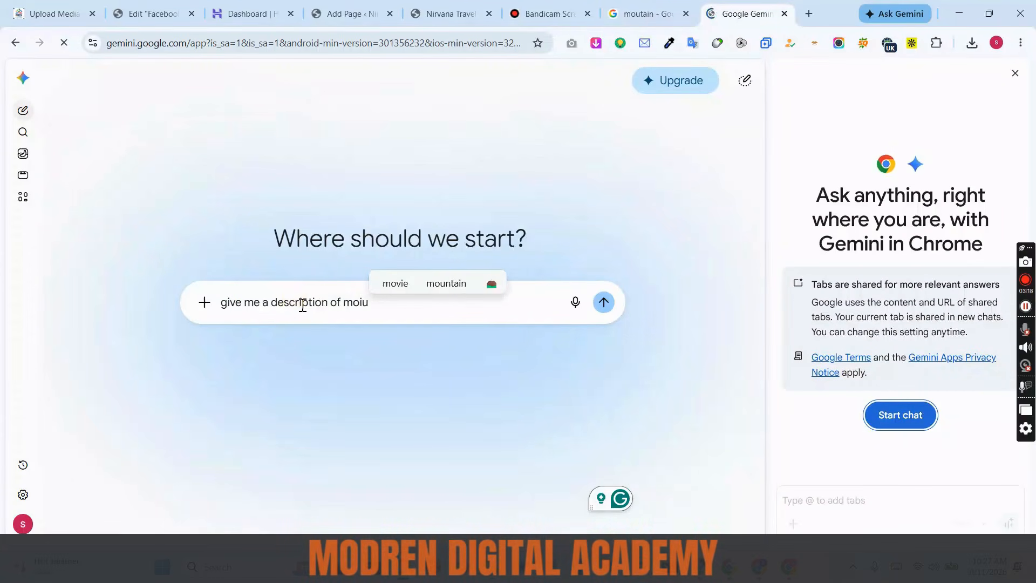
{"action": "type", "text": "untain"}
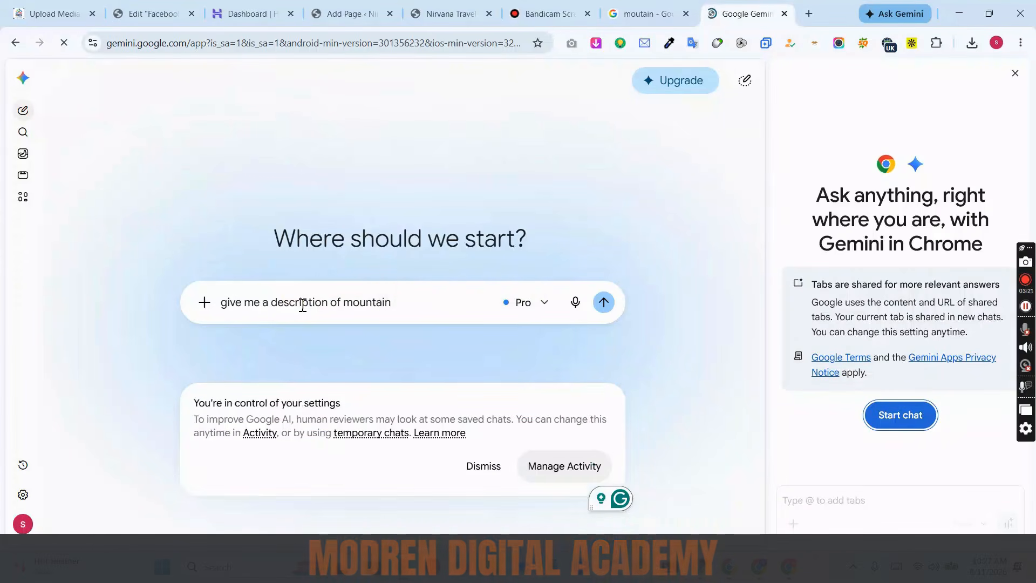
{"action": "key", "text": "Return"}
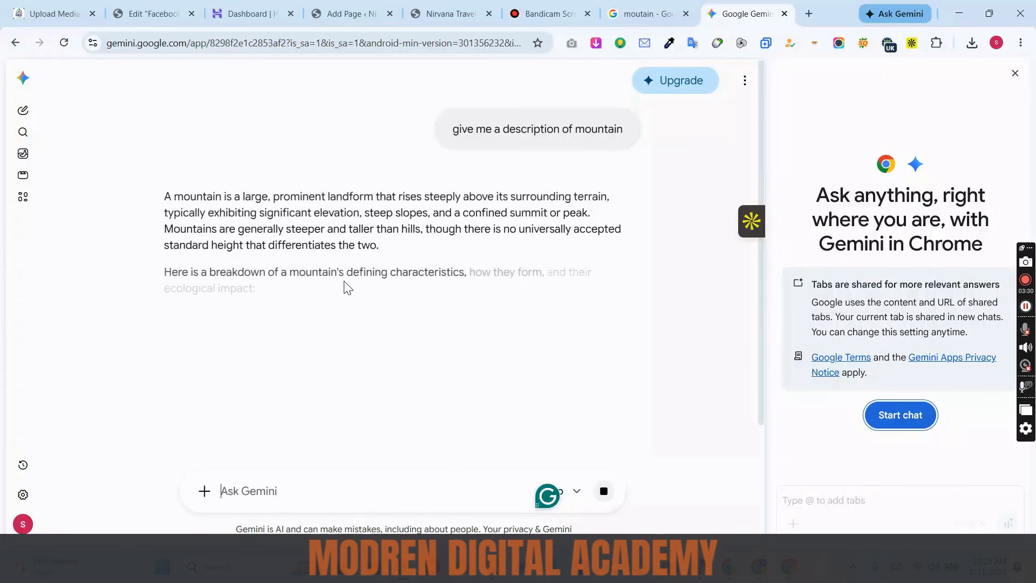
Step: Copy Gemini's mountain description from "The Summit" through the "Freshwater Sources" point and return to the Mountain page editor
{"action": "scroll", "coordinate": [346, 263], "scroll_direction": "down", "scroll_amount": 1}
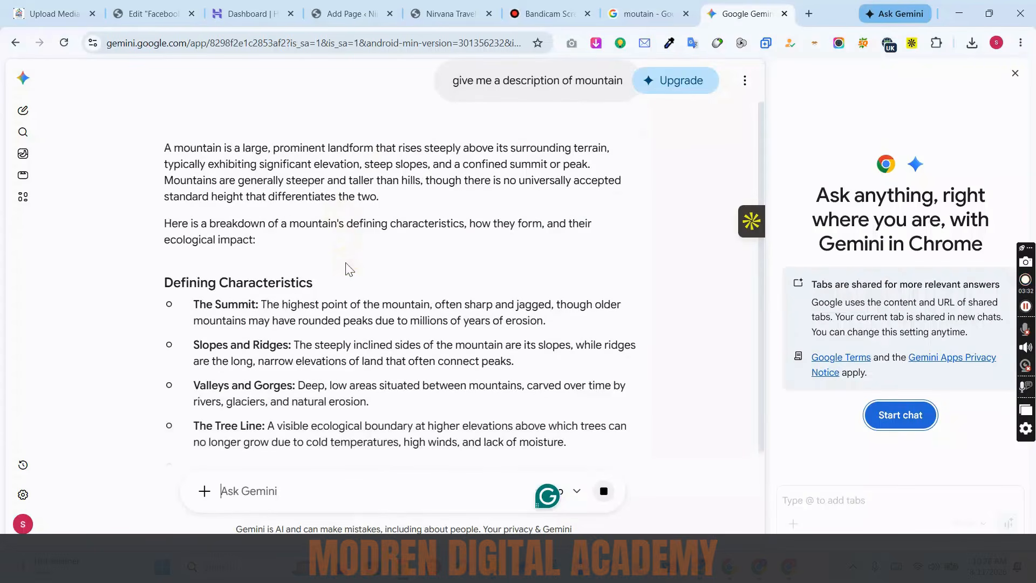
{"action": "scroll", "coordinate": [346, 264], "scroll_direction": "down", "scroll_amount": 4}
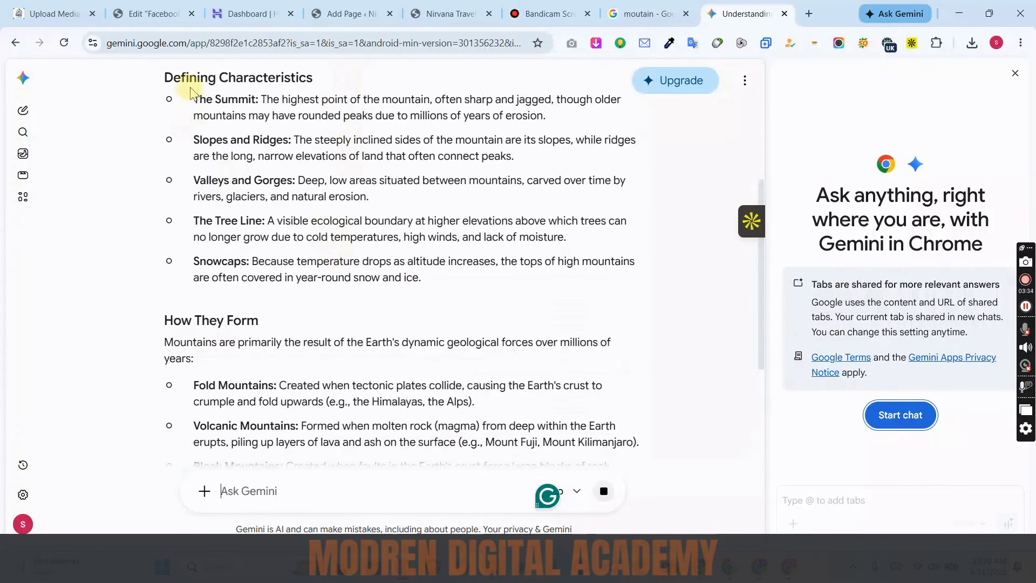
{"action": "left_click_drag", "start_coordinate": [196, 100], "coordinate": [577, 393]}
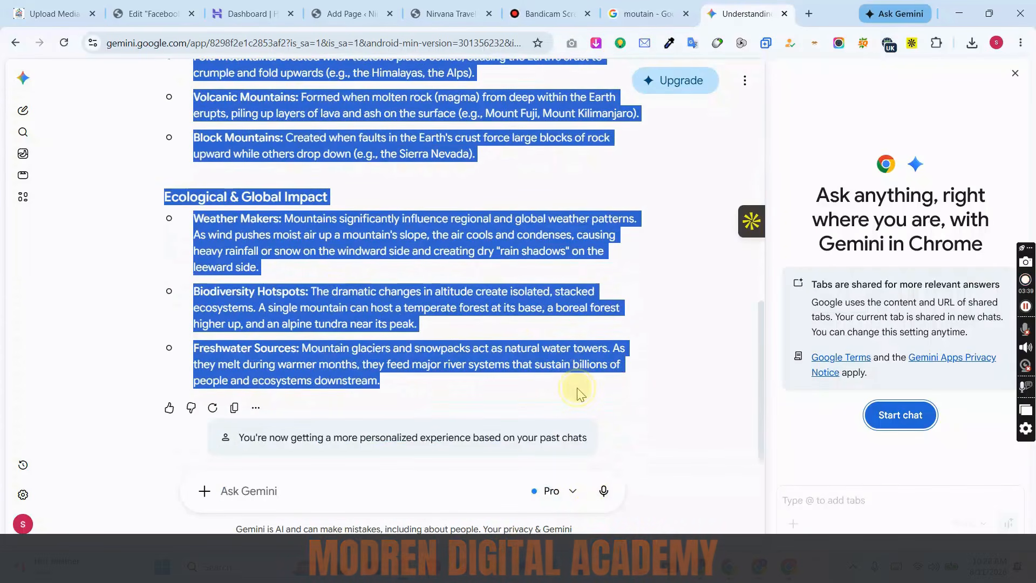
{"action": "right_click", "coordinate": [359, 303]}
{"action": "left_click", "coordinate": [399, 75]}
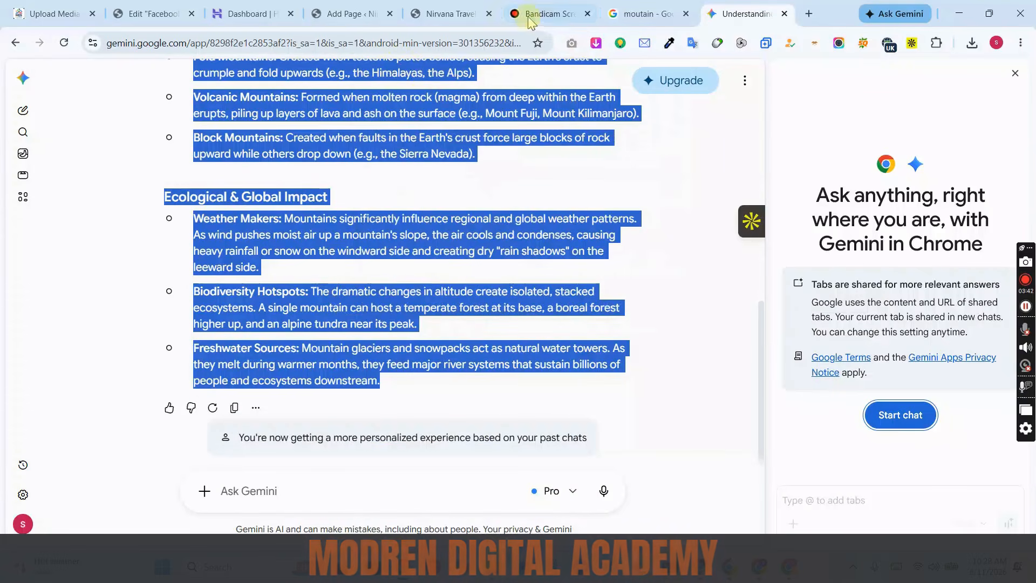
{"action": "left_click", "coordinate": [337, 13]}
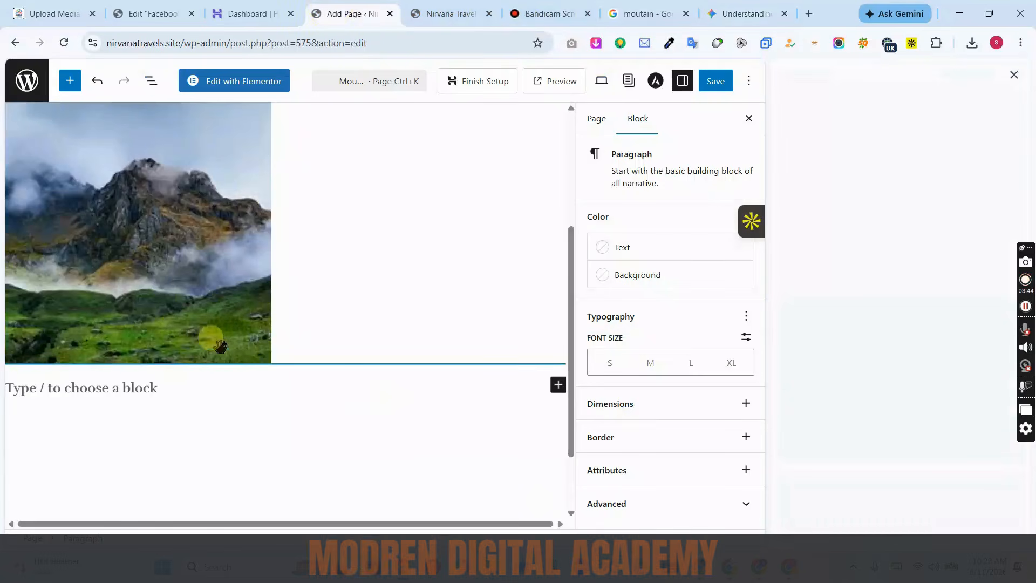
Step: Close the block settings and the Gemini side panel, and paste the copied mountain description into the empty paragraph below the mountain image
{"action": "left_click", "coordinate": [750, 118]}
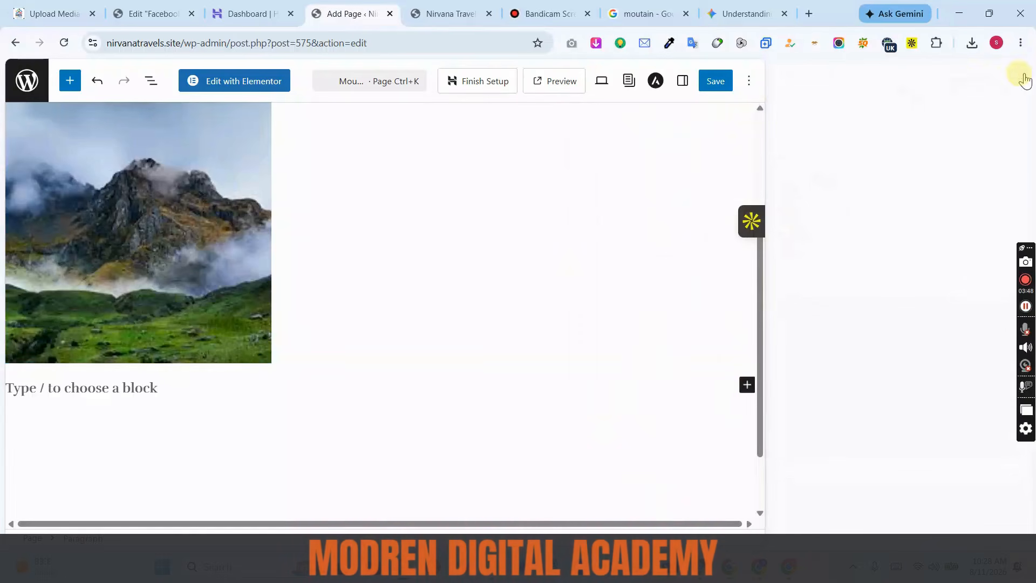
{"action": "left_click", "coordinate": [1014, 74]}
{"action": "left_click", "coordinate": [162, 386]}
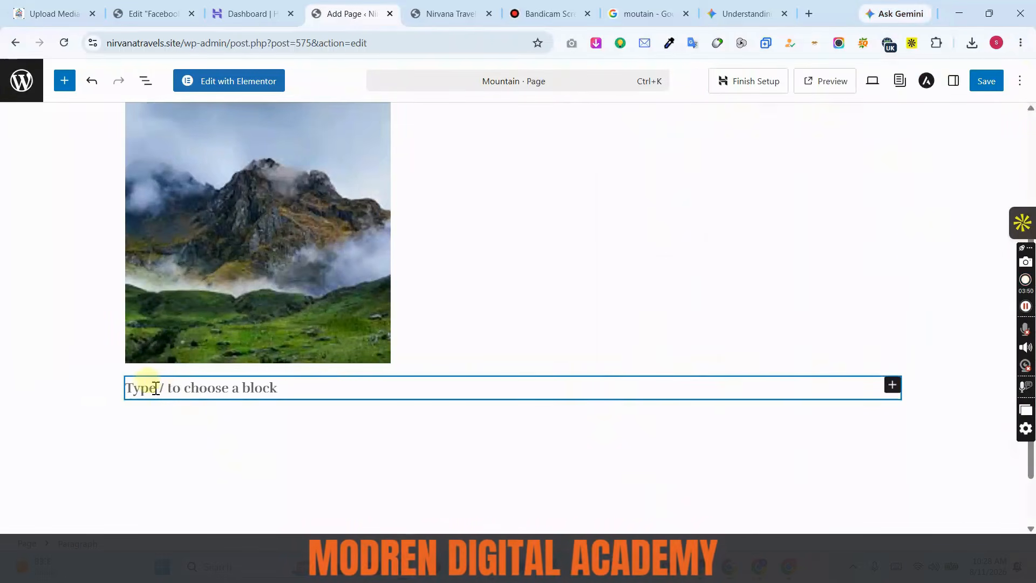
{"action": "right_click", "coordinate": [149, 386]}
{"action": "left_click", "coordinate": [217, 186]}
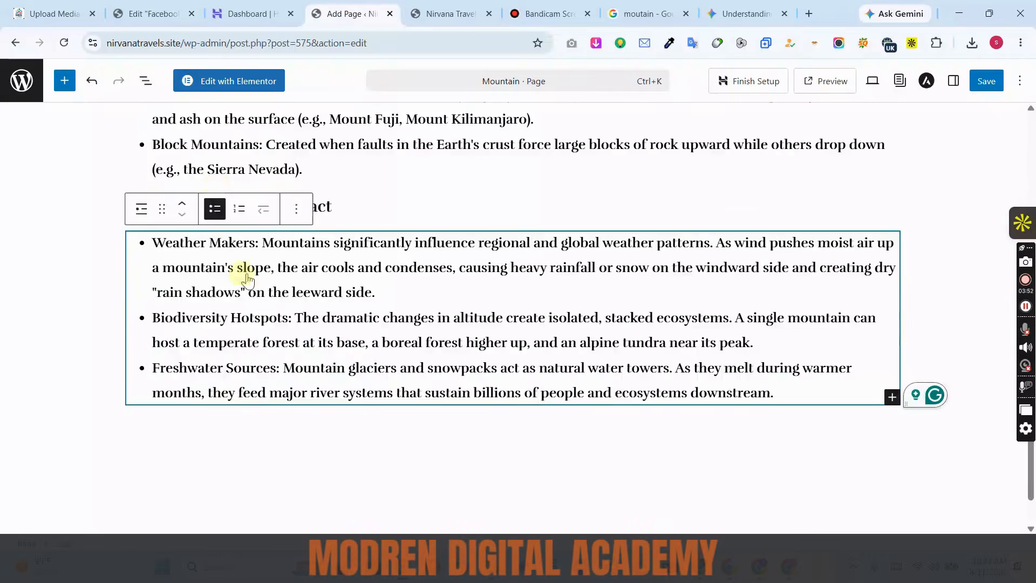
{"action": "scroll", "coordinate": [387, 274], "scroll_direction": "up", "scroll_amount": 15}
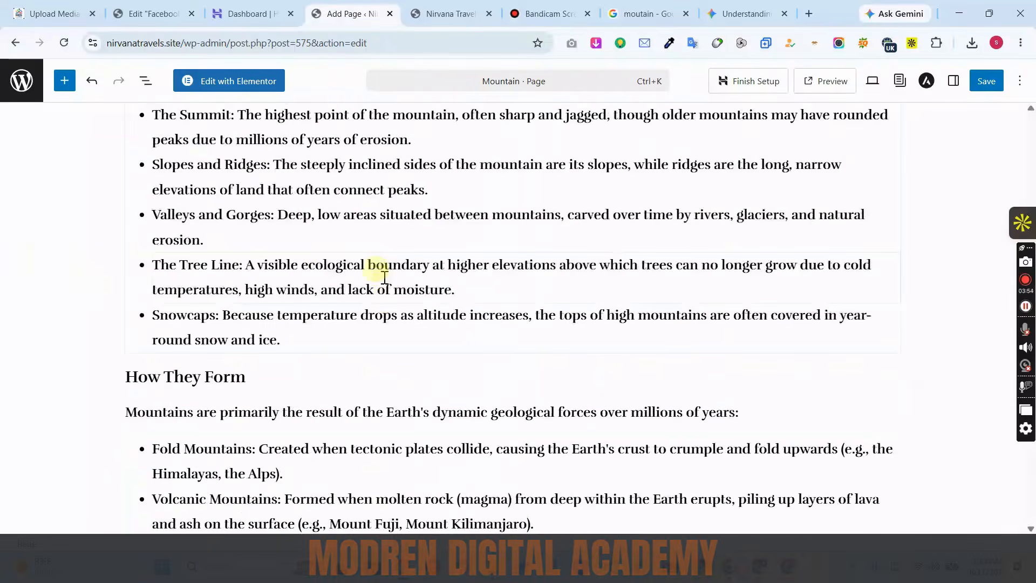
{"action": "scroll", "coordinate": [382, 274], "scroll_direction": "down", "scroll_amount": 15}
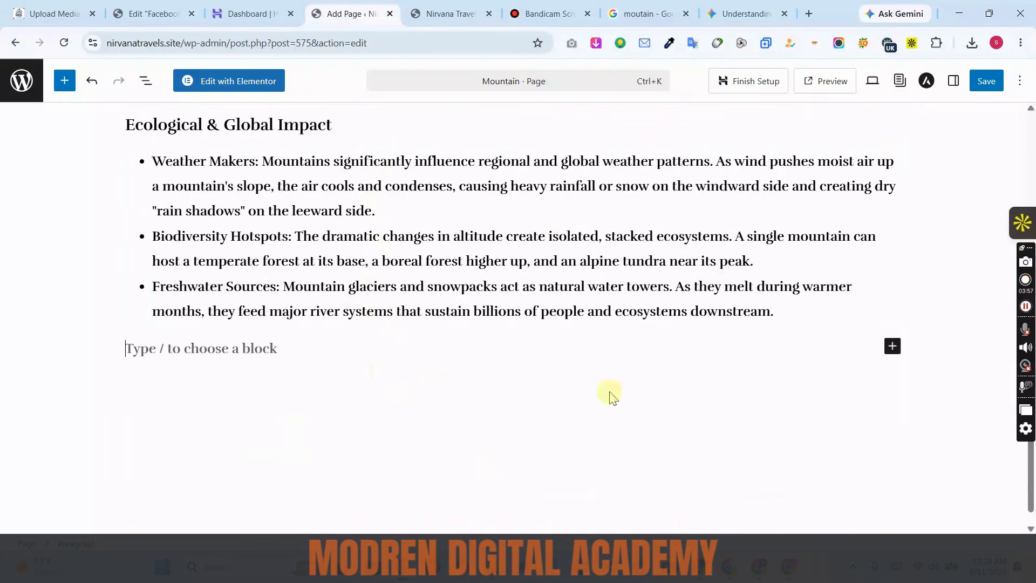
Step: Insert an Image block below the description and upload 1e53cc7142fc4fdc1a75522c3edaa7e8.jpg from Downloads into it
{"action": "left_click", "coordinate": [892, 349]}
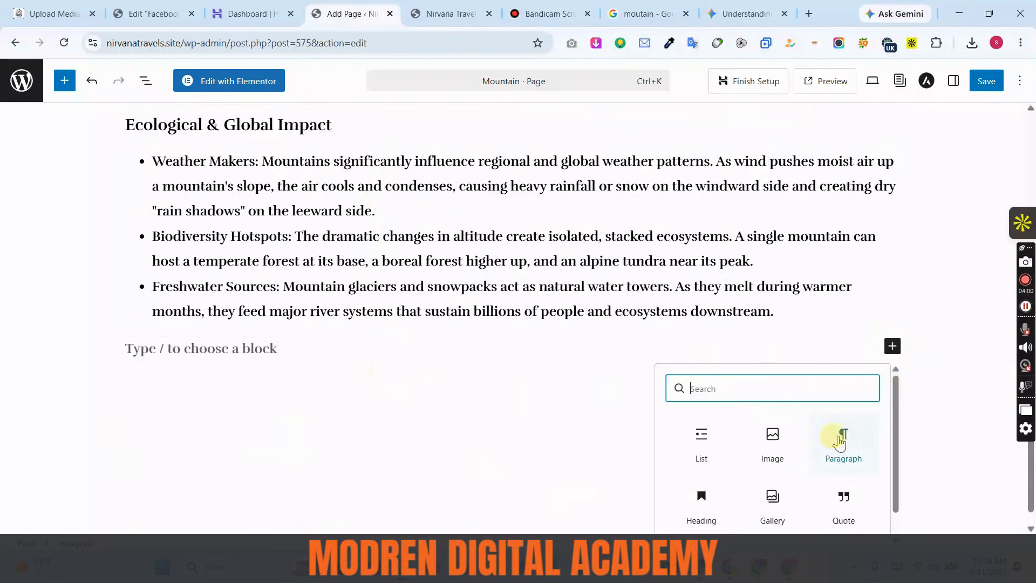
{"action": "left_click", "coordinate": [771, 436]}
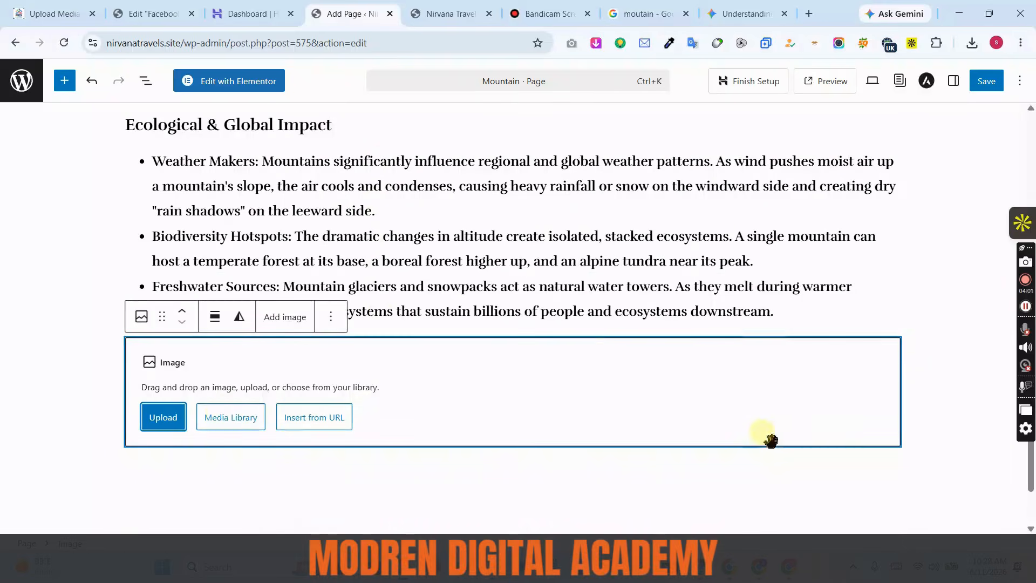
{"action": "left_click", "coordinate": [178, 424]}
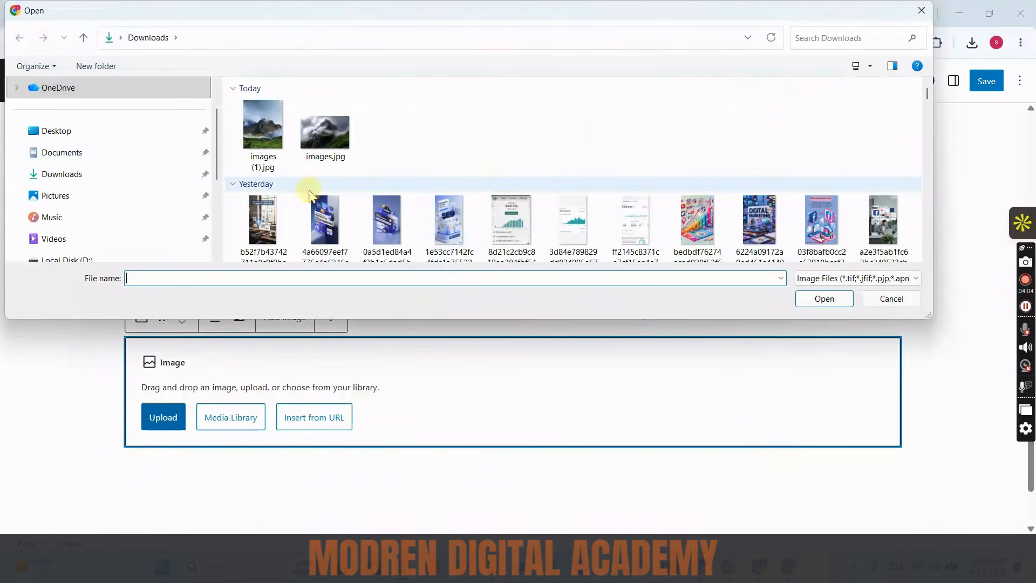
{"action": "left_click", "coordinate": [449, 232]}
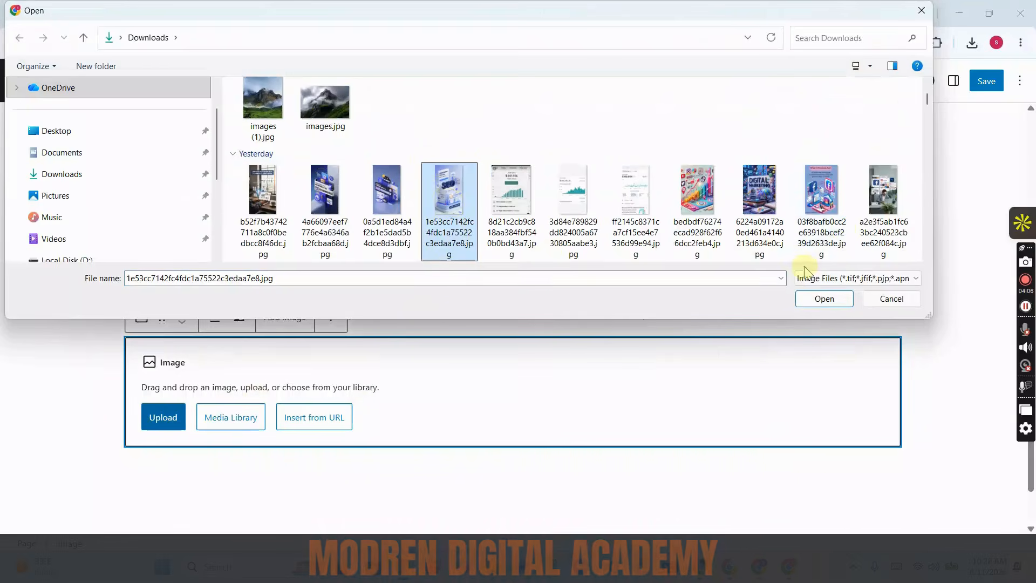
{"action": "left_click", "coordinate": [822, 298]}
{"action": "scroll", "coordinate": [495, 277], "scroll_direction": "down", "scroll_amount": 7}
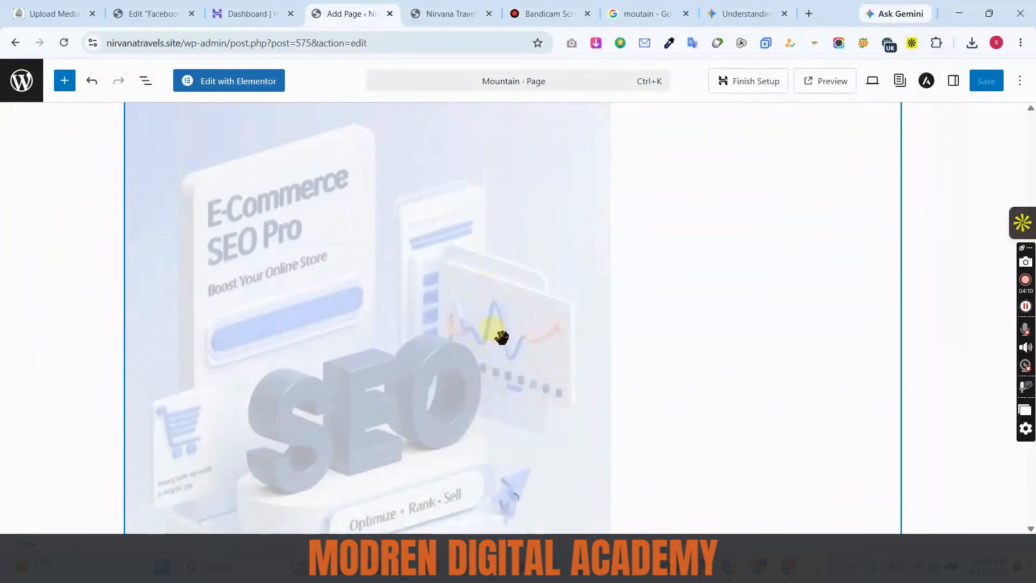
{"action": "scroll", "coordinate": [486, 343], "scroll_direction": "down", "scroll_amount": 6}
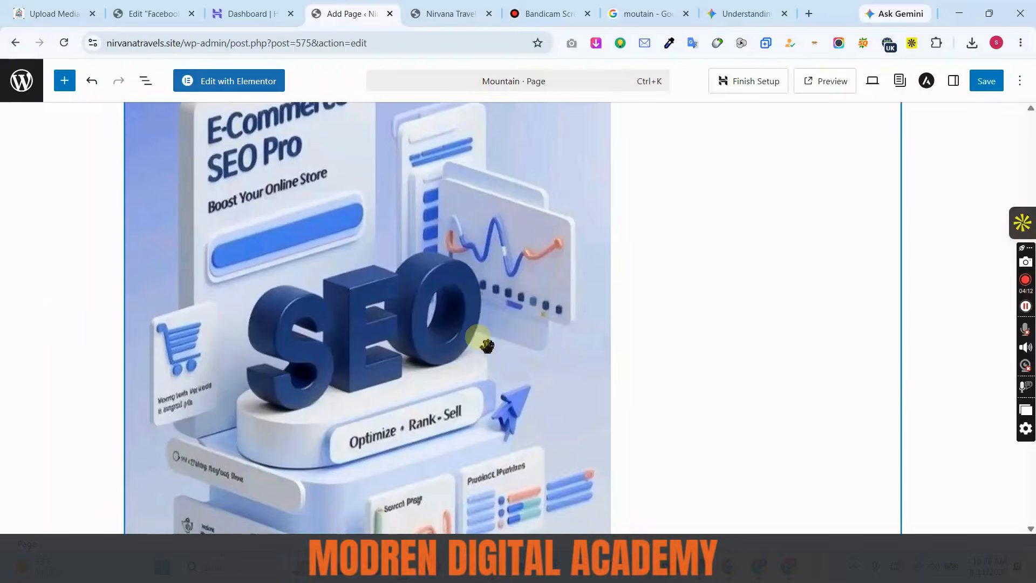
{"action": "scroll", "coordinate": [459, 345], "scroll_direction": "up", "scroll_amount": 8}
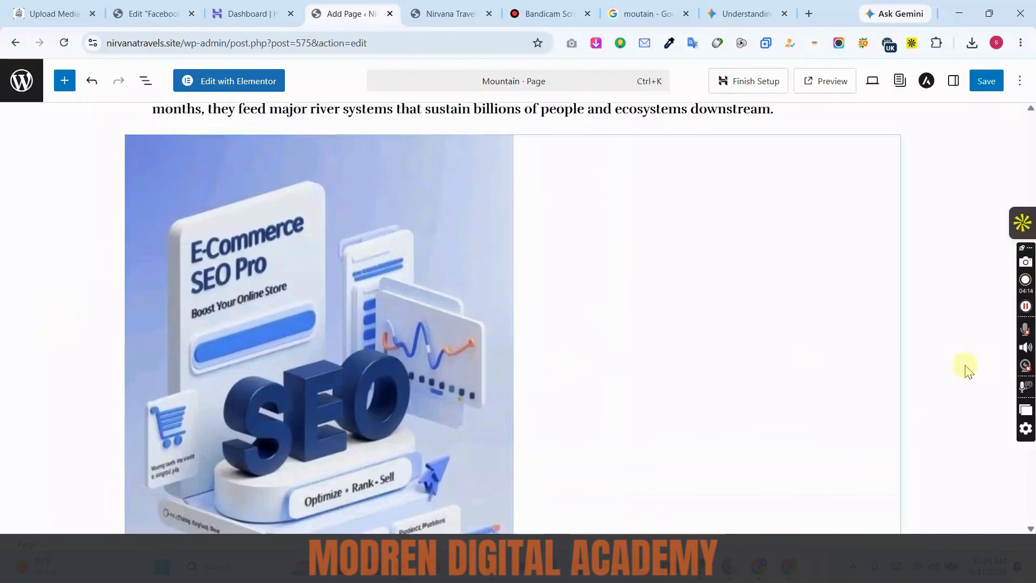
Step: Shrink the E-Commerce SEO Pro image slightly, keeping its proportions, and start an empty paragraph below it
{"action": "left_click", "coordinate": [500, 364]}
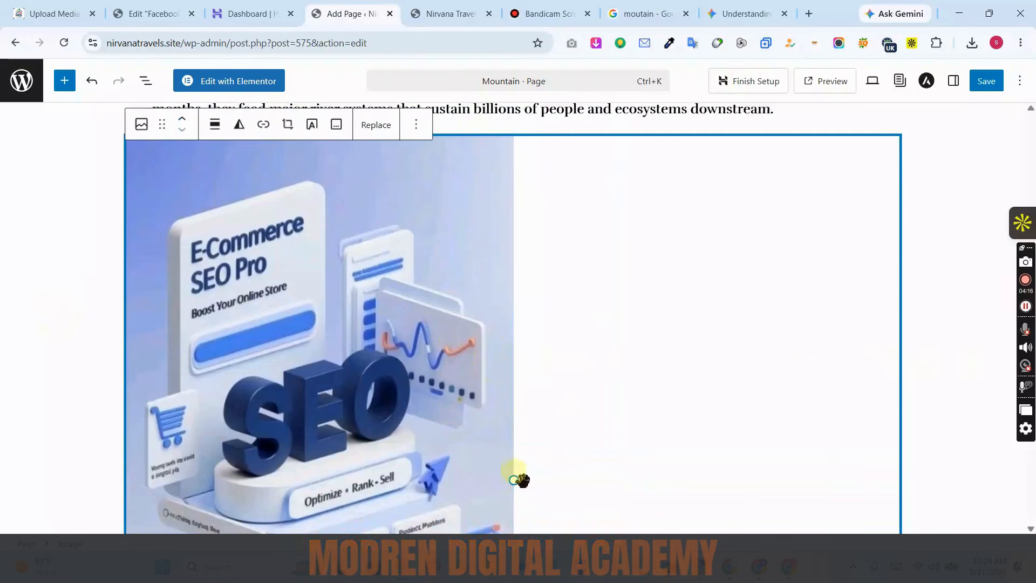
{"action": "left_click_drag", "start_coordinate": [515, 479], "coordinate": [458, 378]}
{"action": "scroll", "coordinate": [336, 499], "scroll_direction": "down", "scroll_amount": 5}
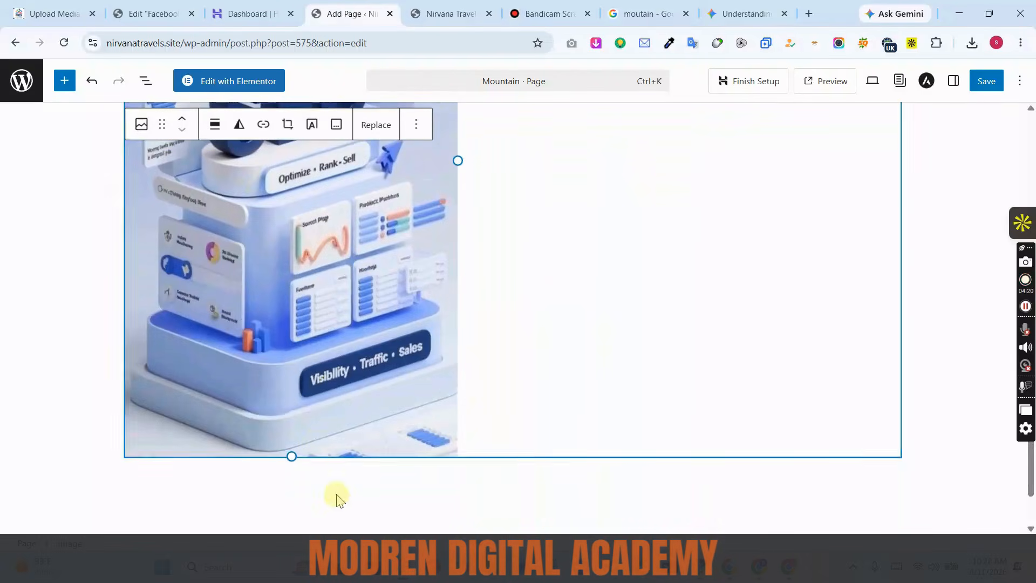
{"action": "left_click", "coordinate": [326, 502]}
{"action": "scroll", "coordinate": [254, 437], "scroll_direction": "down", "scroll_amount": 3}
{"action": "left_click", "coordinate": [164, 356]}
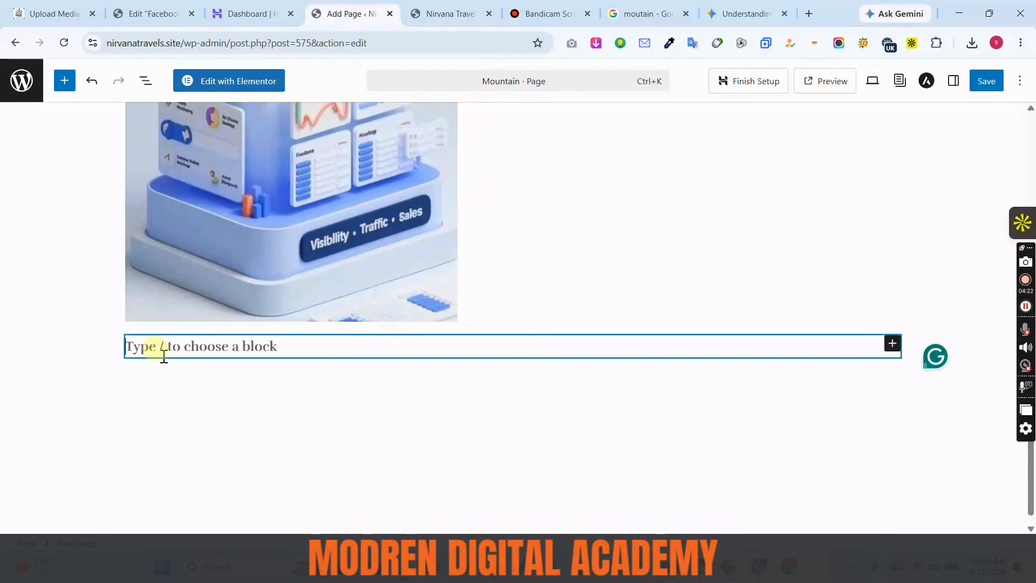
Step: Insert a Table block from the full block library below the E-Commerce SEO Pro image
{"action": "left_click", "coordinate": [893, 345]}
{"action": "scroll", "coordinate": [796, 463], "scroll_direction": "down", "scroll_amount": 1}
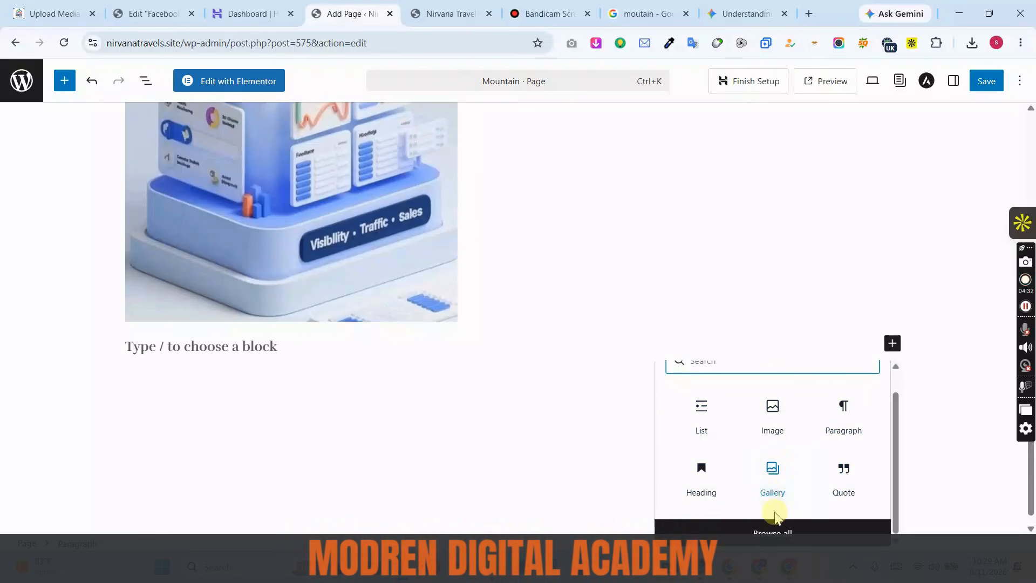
{"action": "left_click", "coordinate": [773, 531]}
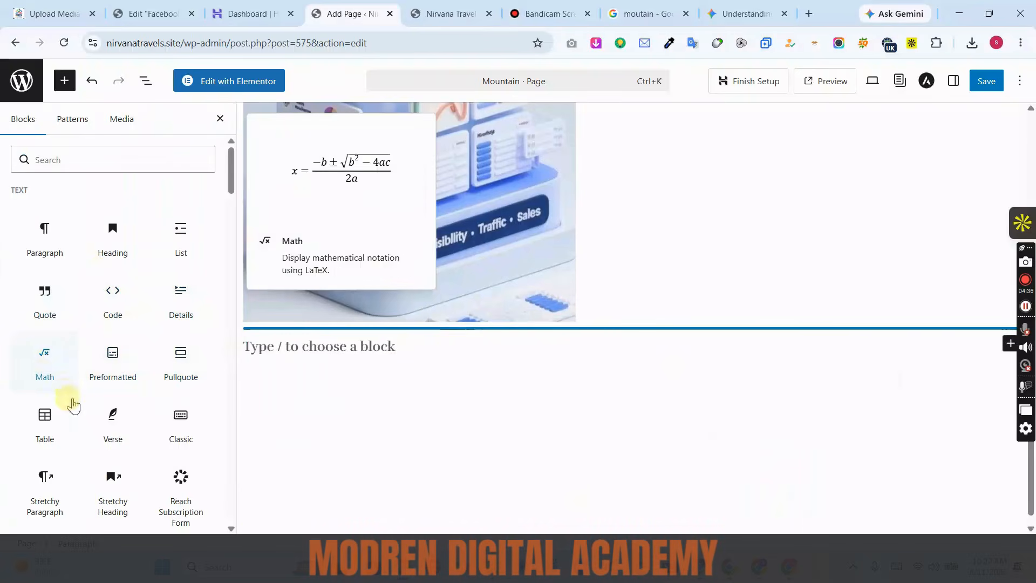
{"action": "left_click", "coordinate": [41, 421]}
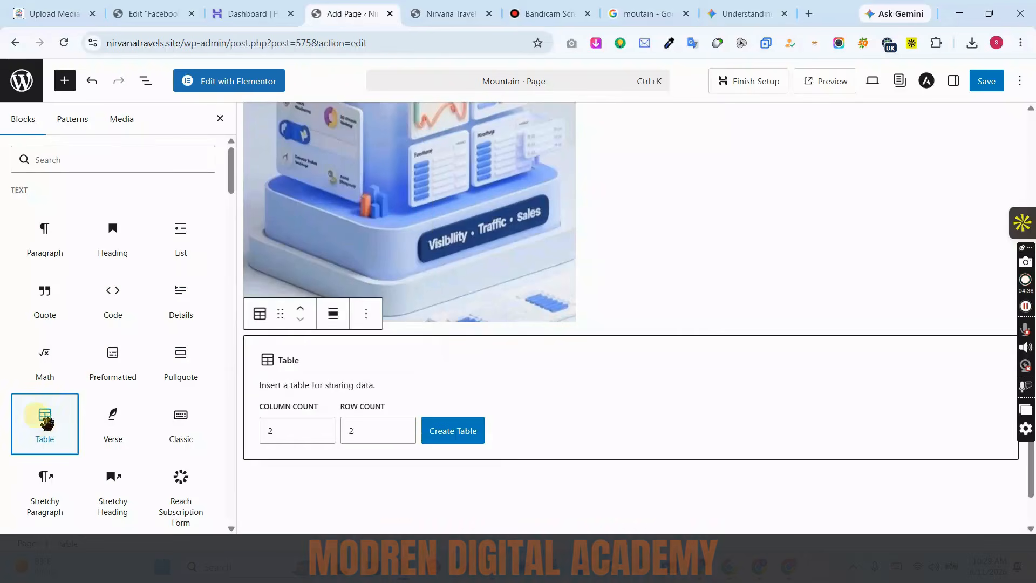
Step: Insert a Buttons block between the SEO image and the table, and add an empty paragraph below the table
{"action": "scroll", "coordinate": [432, 404], "scroll_direction": "down", "scroll_amount": 2}
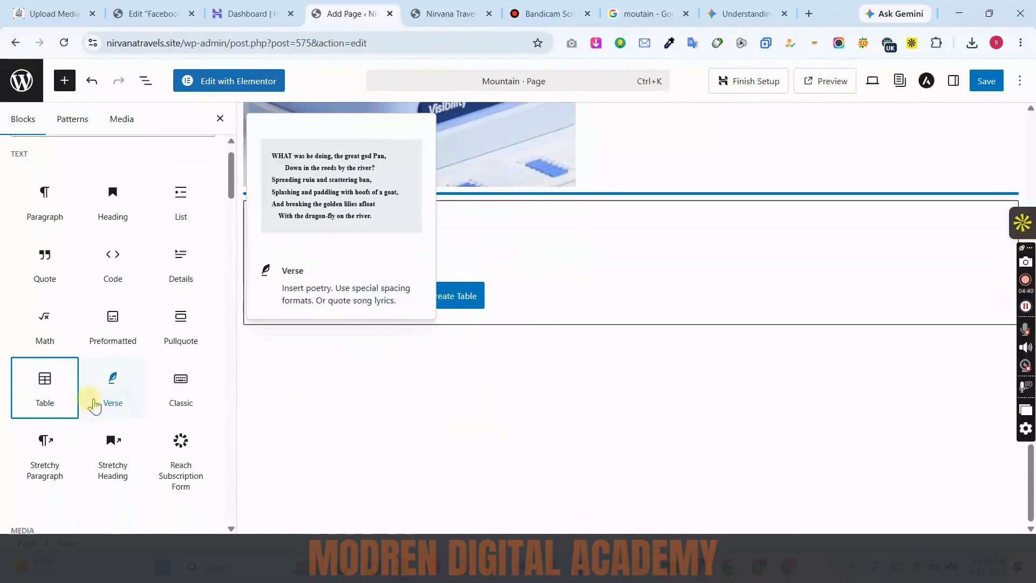
{"action": "scroll", "coordinate": [112, 445], "scroll_direction": "down", "scroll_amount": 3}
{"action": "scroll", "coordinate": [112, 445], "scroll_direction": "down", "scroll_amount": 3}
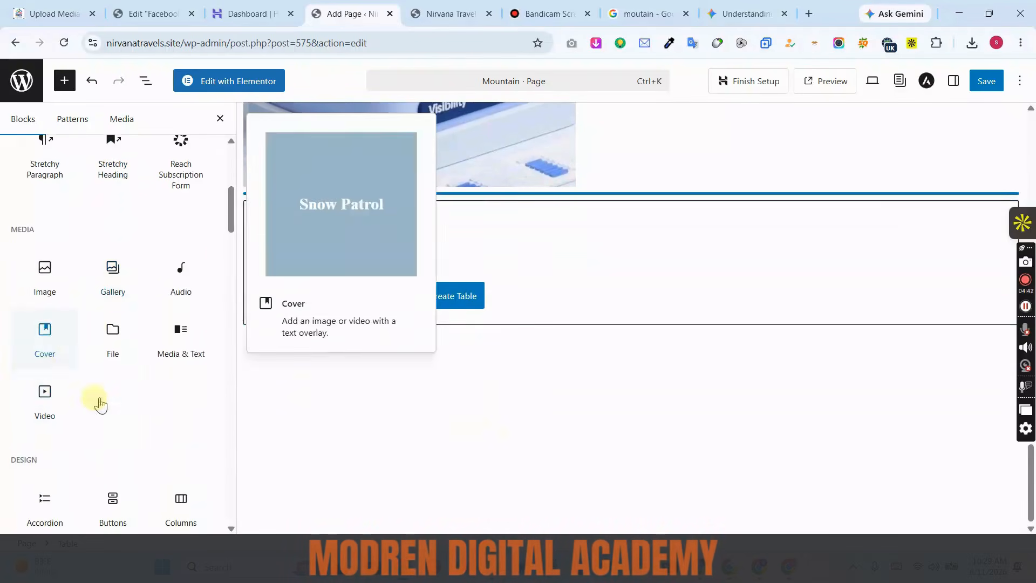
{"action": "scroll", "coordinate": [122, 372], "scroll_direction": "down", "scroll_amount": 4}
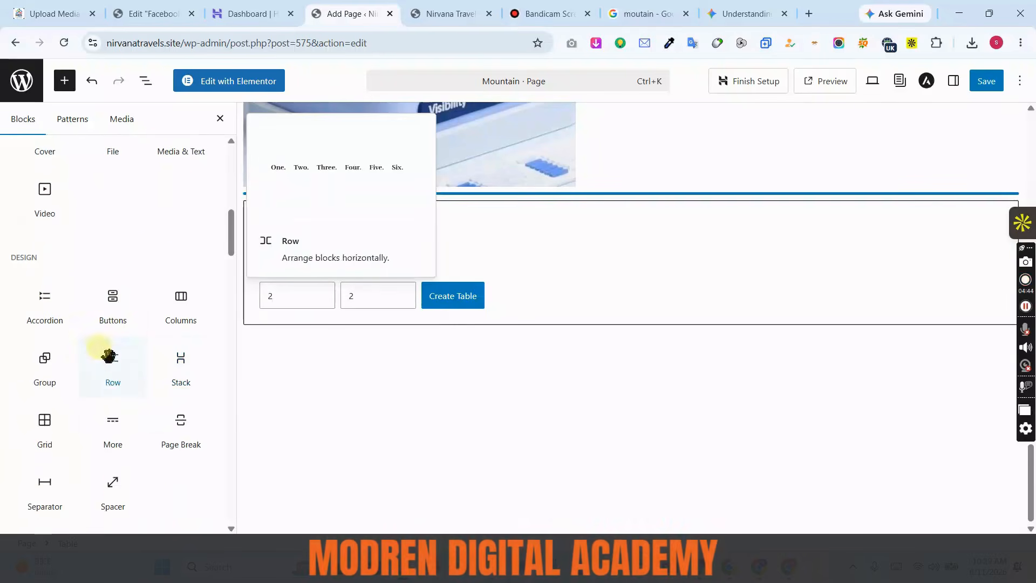
{"action": "left_click", "coordinate": [122, 304]}
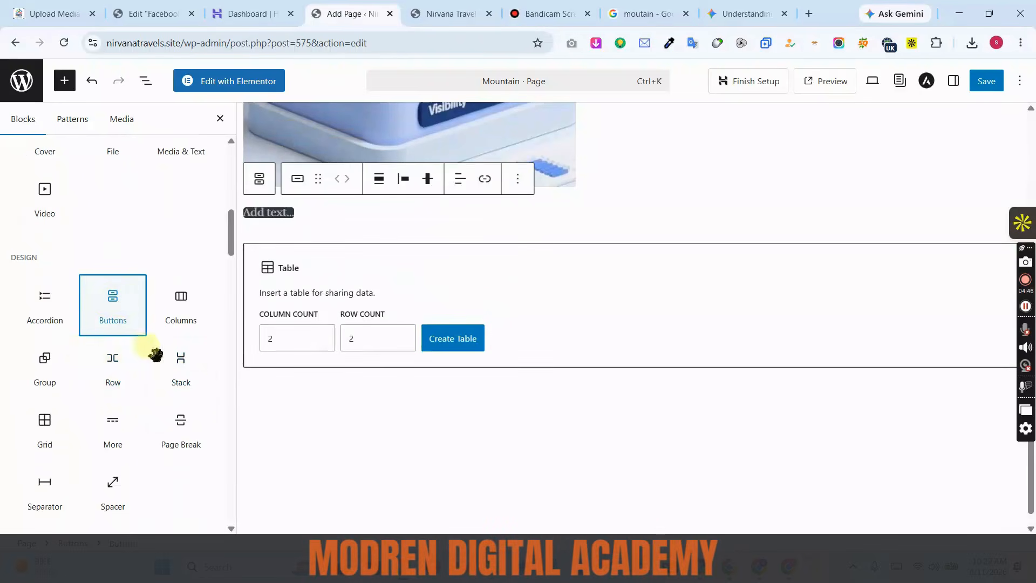
{"action": "left_click", "coordinate": [387, 429]}
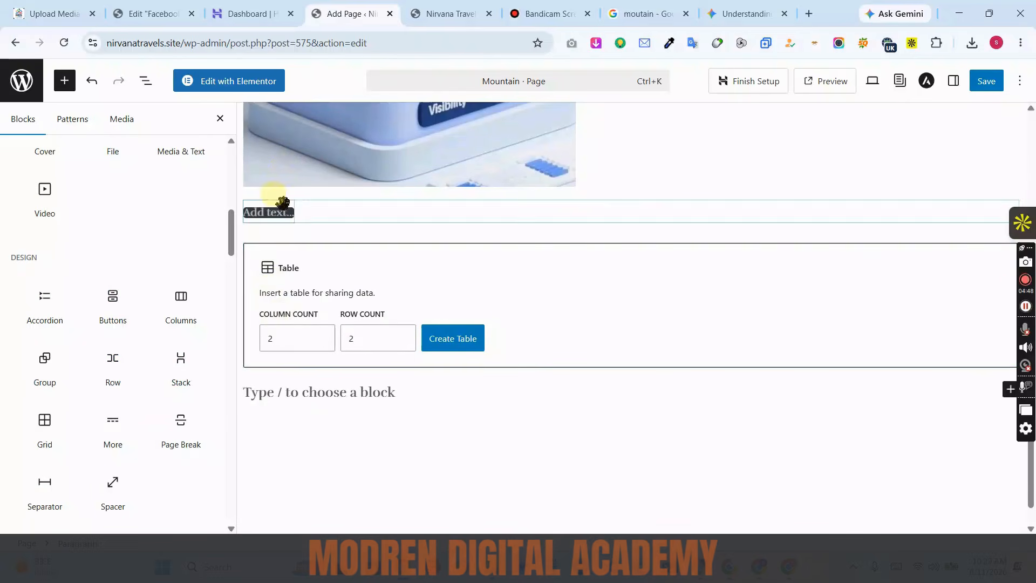
{"action": "left_click", "coordinate": [280, 214]}
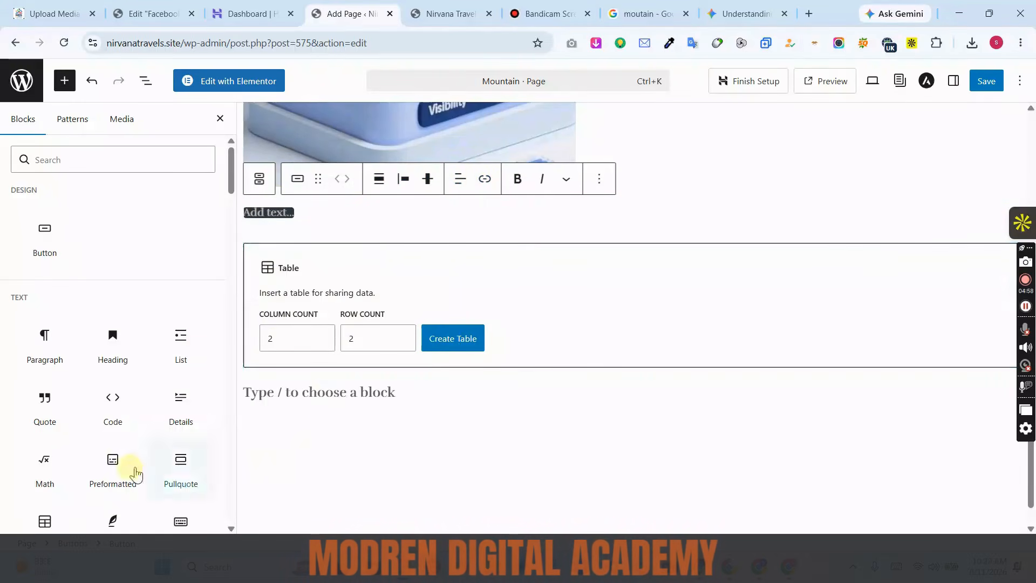
Step: Look through the media, widget, theme and embed blocks available in the block library
{"action": "scroll", "coordinate": [108, 447], "scroll_direction": "down", "scroll_amount": 7}
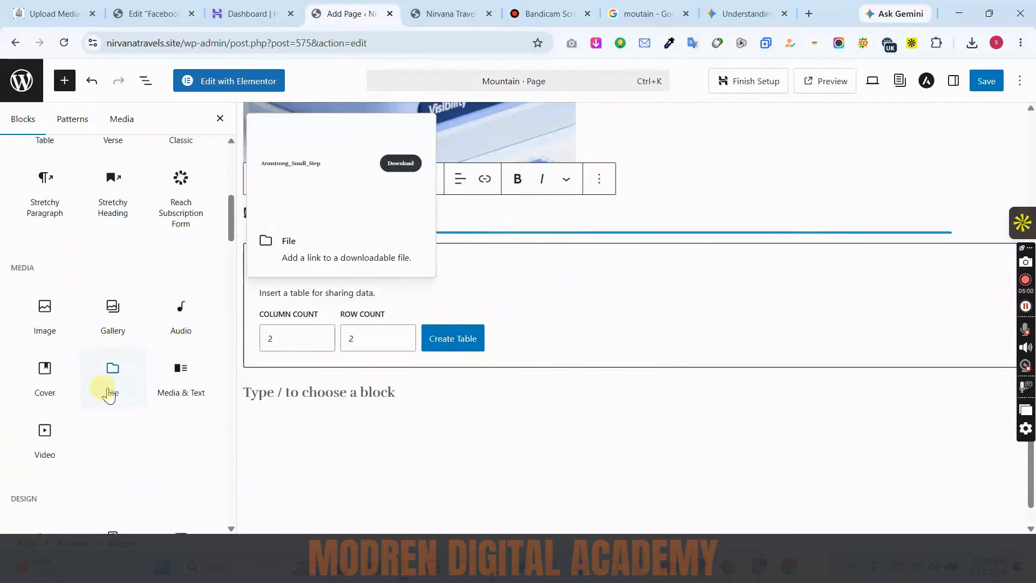
{"action": "scroll", "coordinate": [108, 394], "scroll_direction": "down", "scroll_amount": 10}
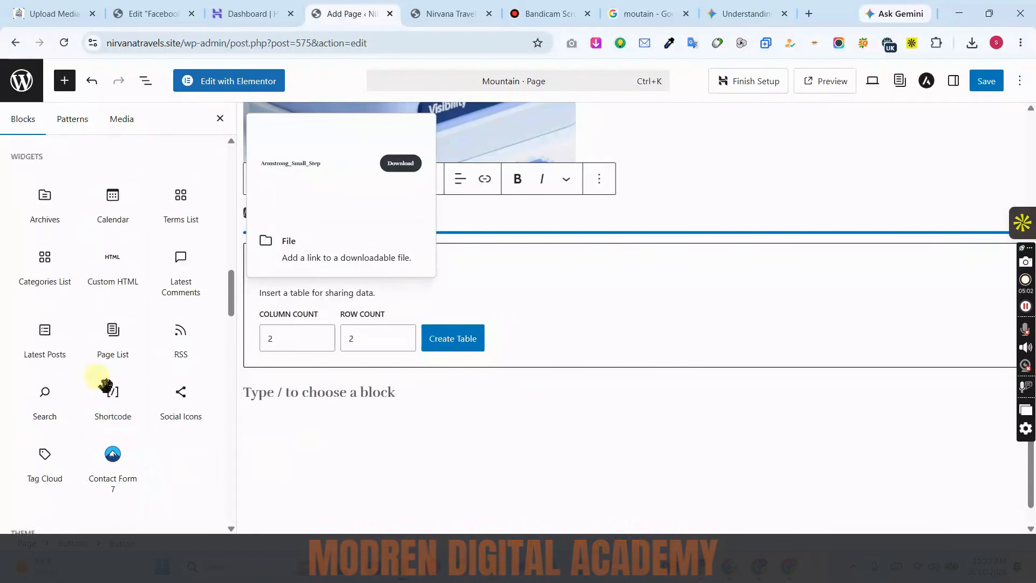
{"action": "scroll", "coordinate": [127, 409], "scroll_direction": "down", "scroll_amount": 5}
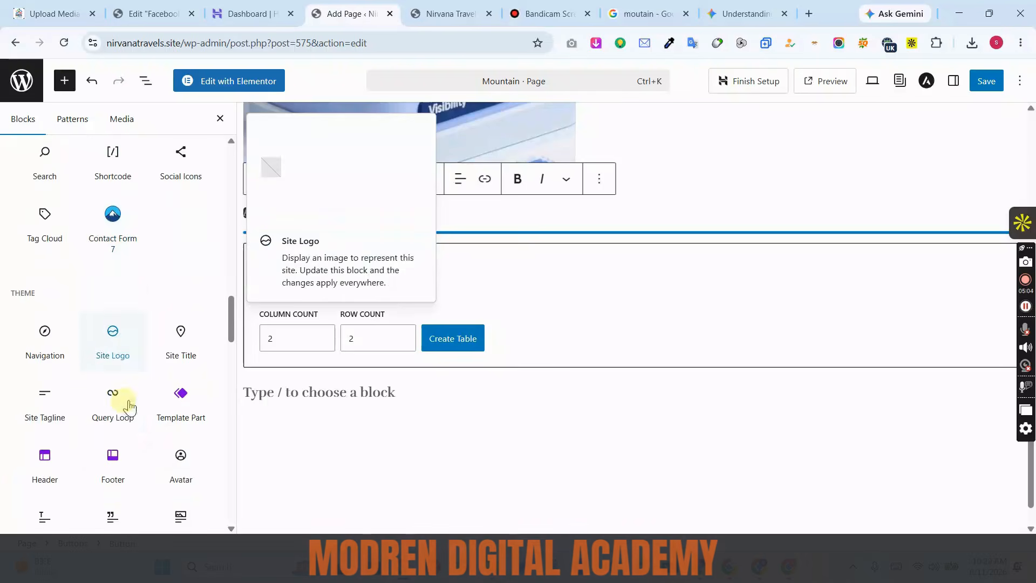
{"action": "scroll", "coordinate": [128, 413], "scroll_direction": "down", "scroll_amount": 7}
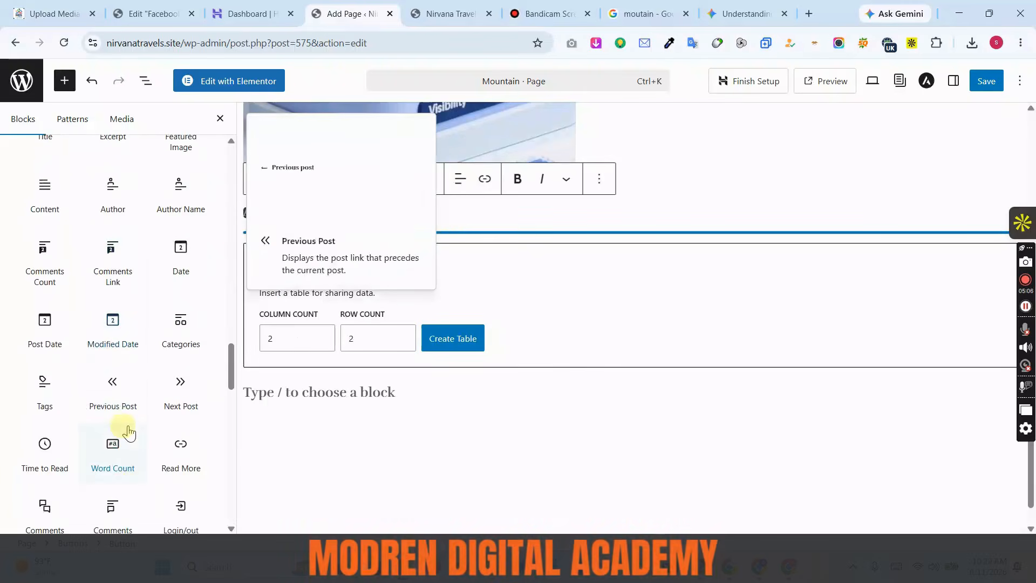
{"action": "scroll", "coordinate": [128, 430], "scroll_direction": "down", "scroll_amount": 2}
{"action": "left_click", "coordinate": [411, 468]}
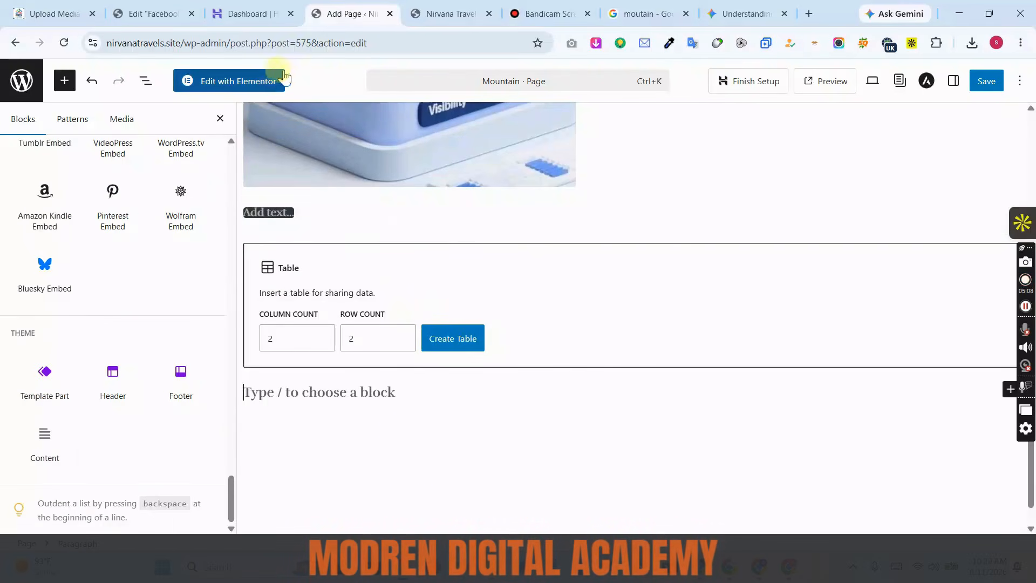
Step: Save the updated Mountain page
{"action": "scroll", "coordinate": [378, 367], "scroll_direction": "up", "scroll_amount": 20}
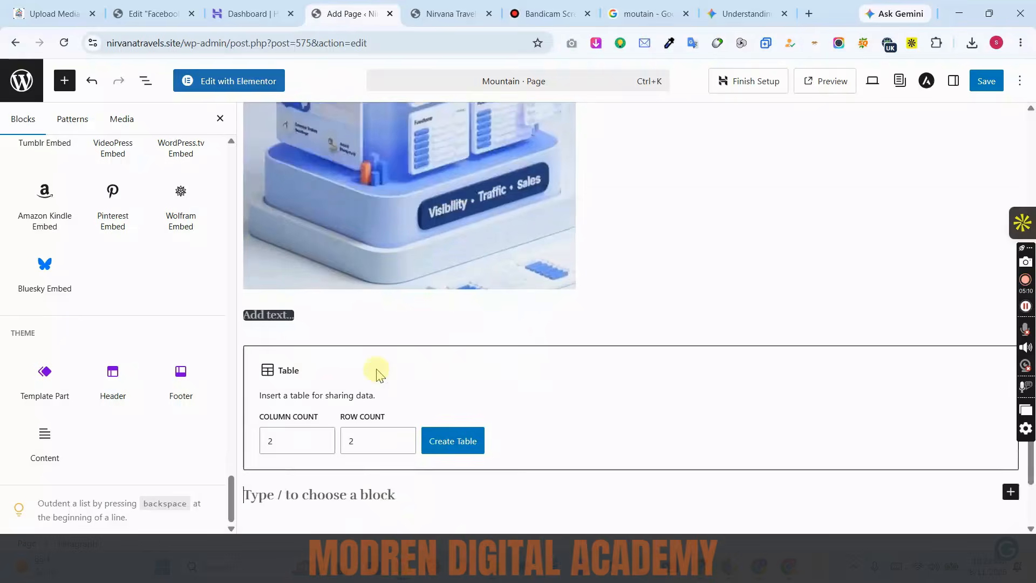
{"action": "scroll", "coordinate": [381, 362], "scroll_direction": "up", "scroll_amount": 8}
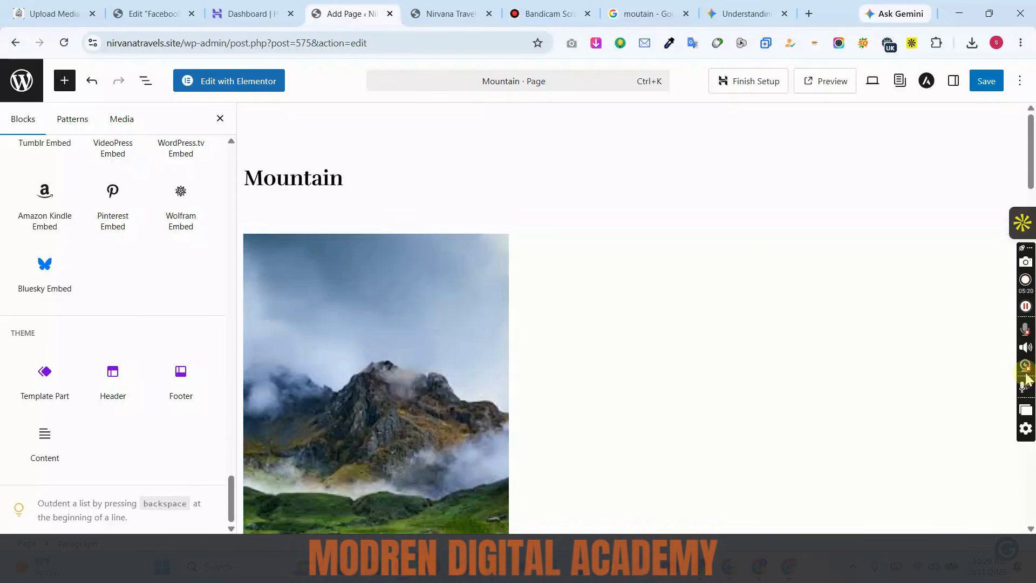
{"action": "left_click", "coordinate": [986, 82]}
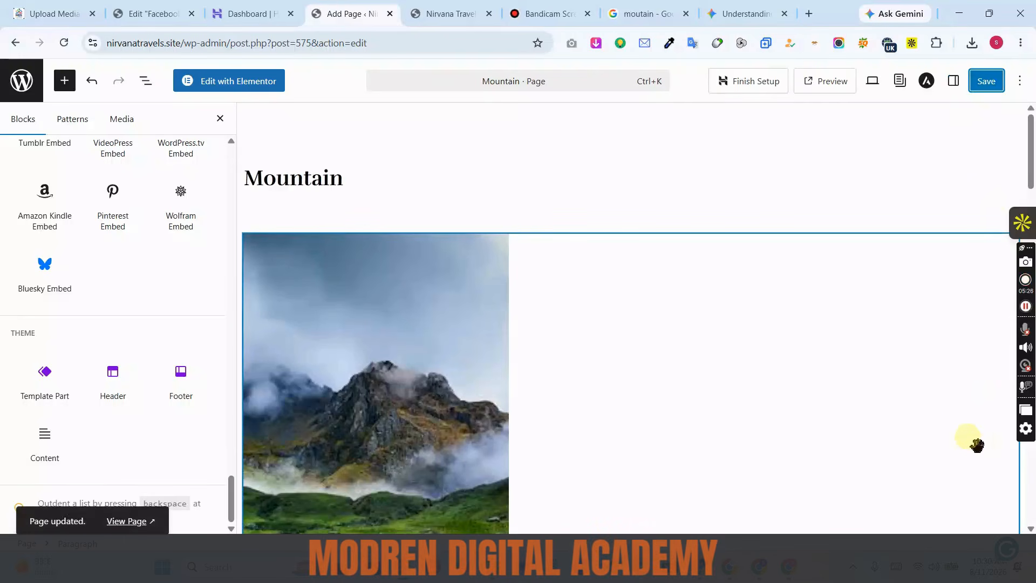
Step: Leave the editor and return to the dashboard's list of all pages
{"action": "left_click", "coordinate": [15, 43]}
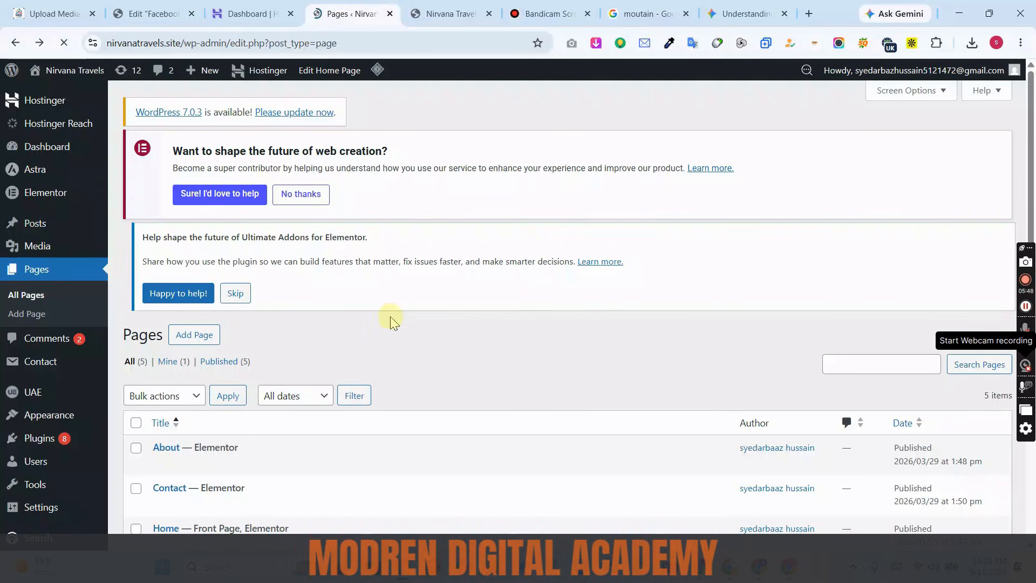
{"action": "scroll", "coordinate": [390, 316], "scroll_direction": "down", "scroll_amount": 1}
{"action": "scroll", "coordinate": [426, 392], "scroll_direction": "down", "scroll_amount": 3}
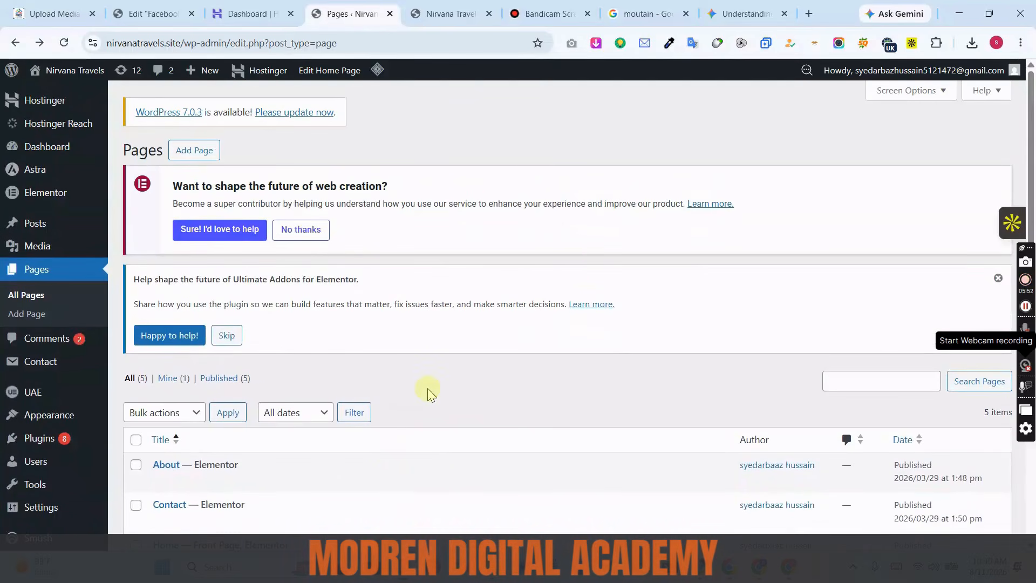
{"action": "left_click", "coordinate": [427, 390]}
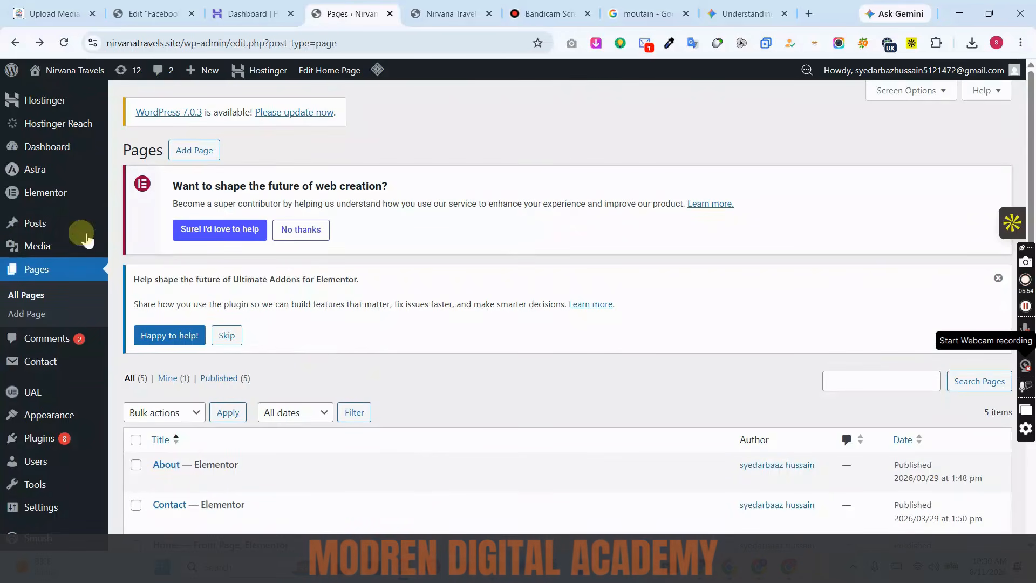
Step: Create and publish a new page titled SEO
{"action": "left_click", "coordinate": [41, 314]}
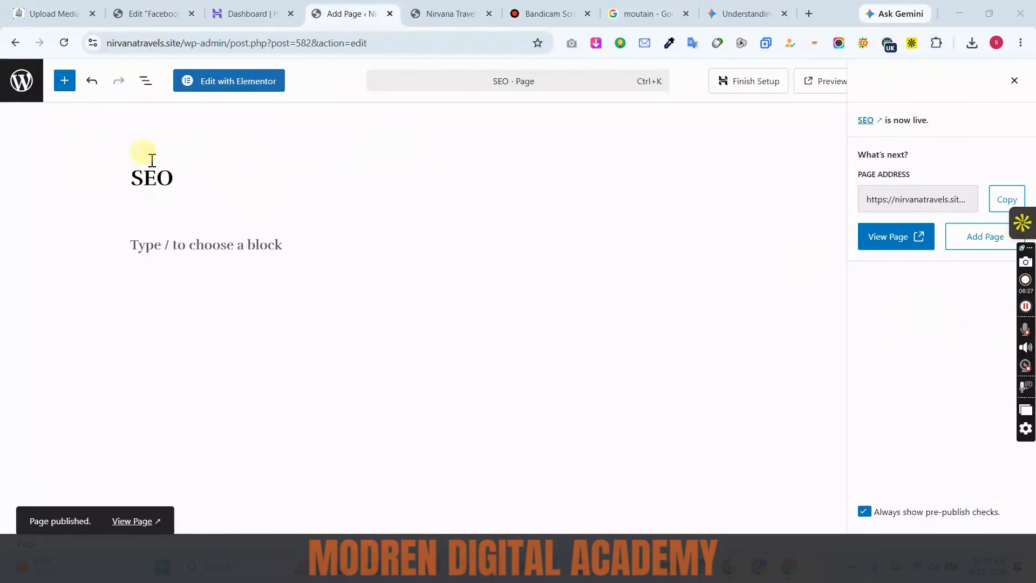
Step: Create another new page titled "On -Page Seo" and publish it
{"action": "left_click", "coordinate": [976, 249]}
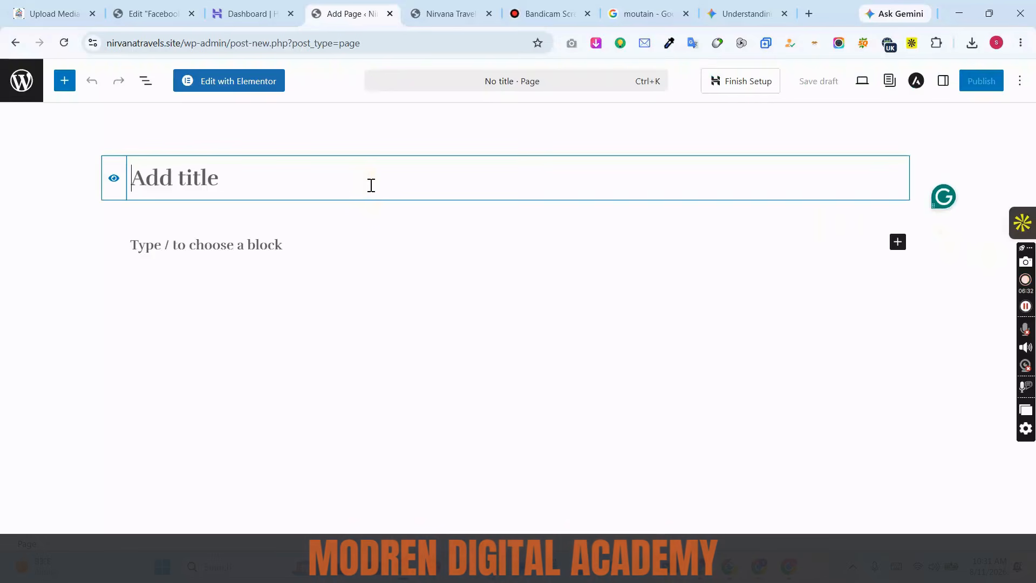
{"action": "type", "text": "On "}
{"action": "type", "text": "_"}
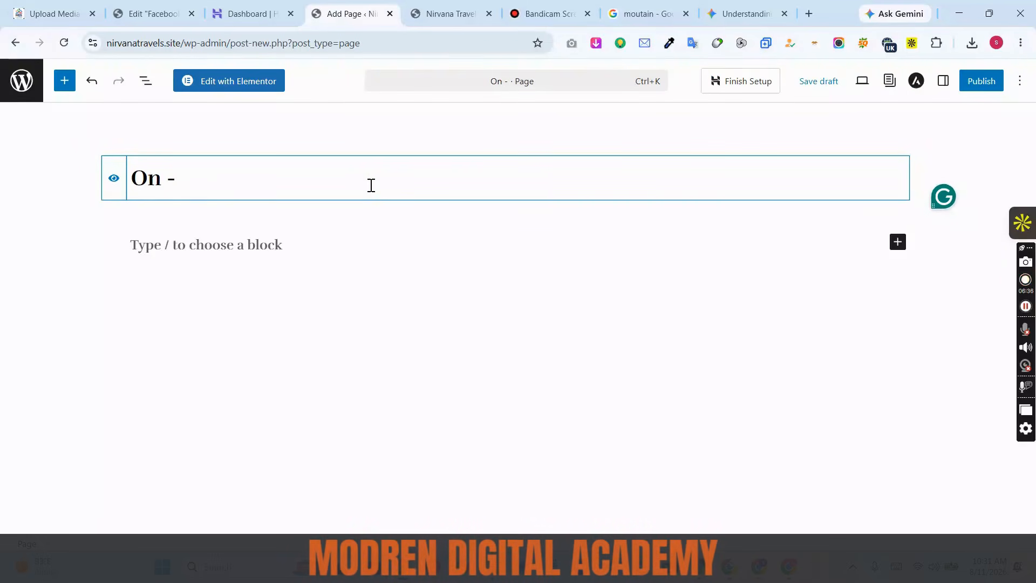
{"action": "type", "text": "Page SEo"}
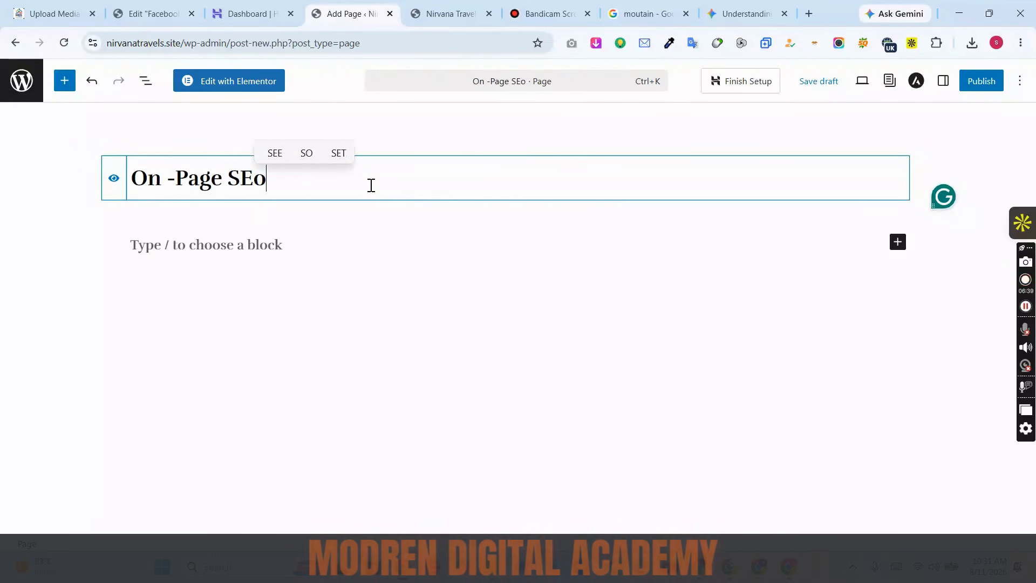
{"action": "key", "text": "BackSpace"}
{"action": "key", "text": "BackSpace"}
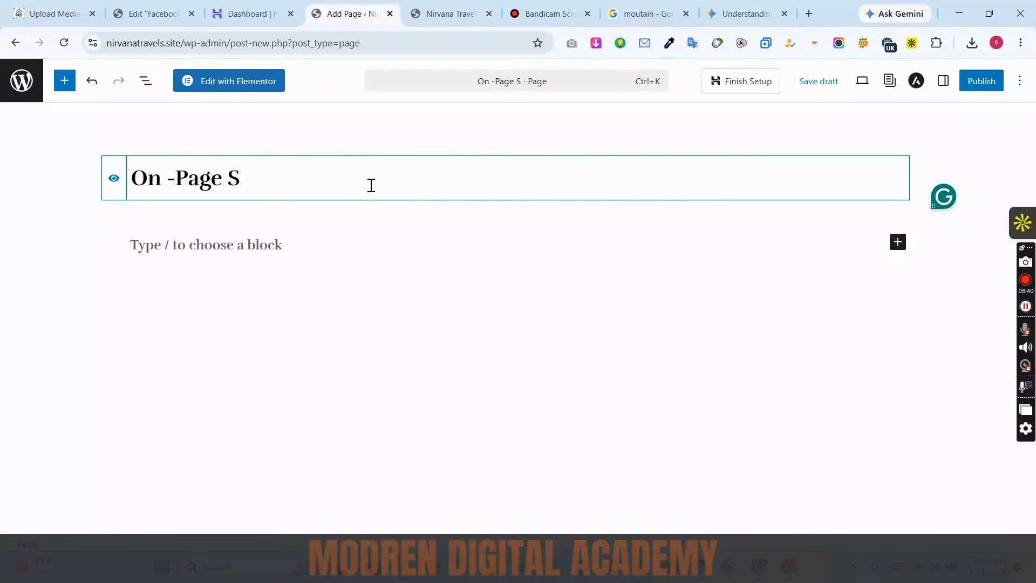
{"action": "type", "text": "ep"}
{"action": "key", "text": "BackSpace"}
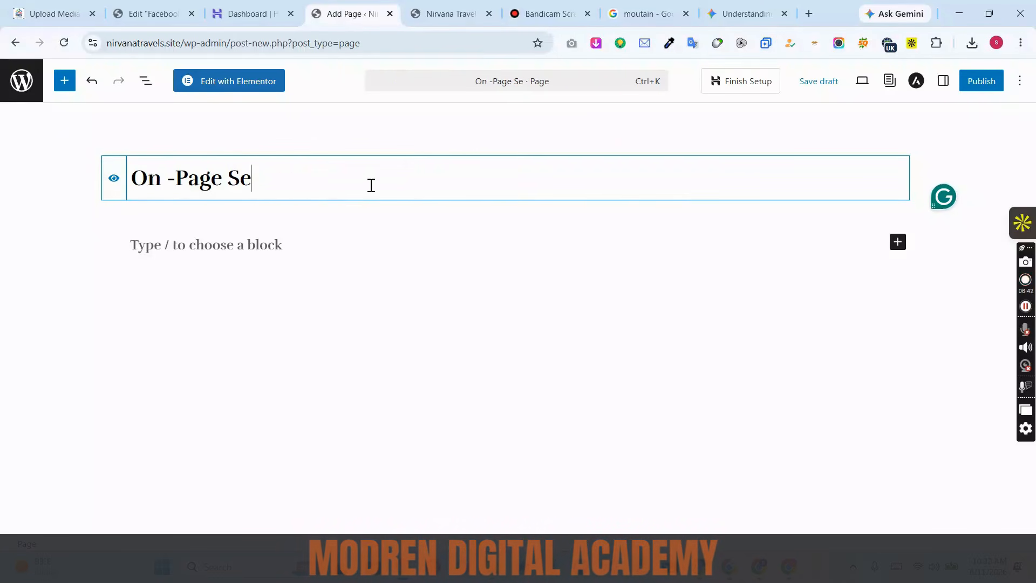
{"action": "type", "text": "o"}
{"action": "left_click", "coordinate": [989, 84]}
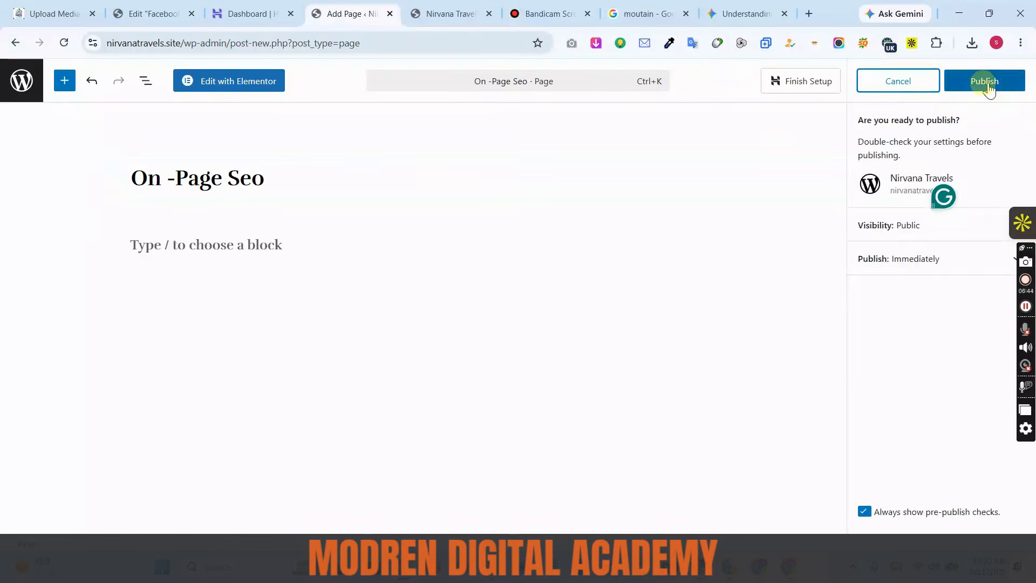
{"action": "left_click", "coordinate": [989, 85]}
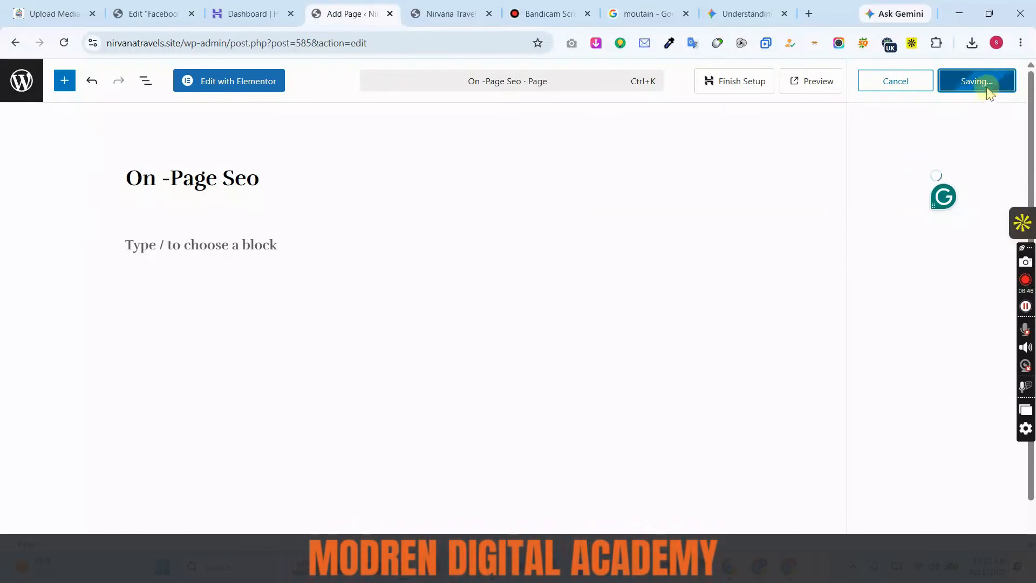
Step: Add a further page titled "Off-Page Seo" and publish it
{"action": "left_click", "coordinate": [972, 247]}
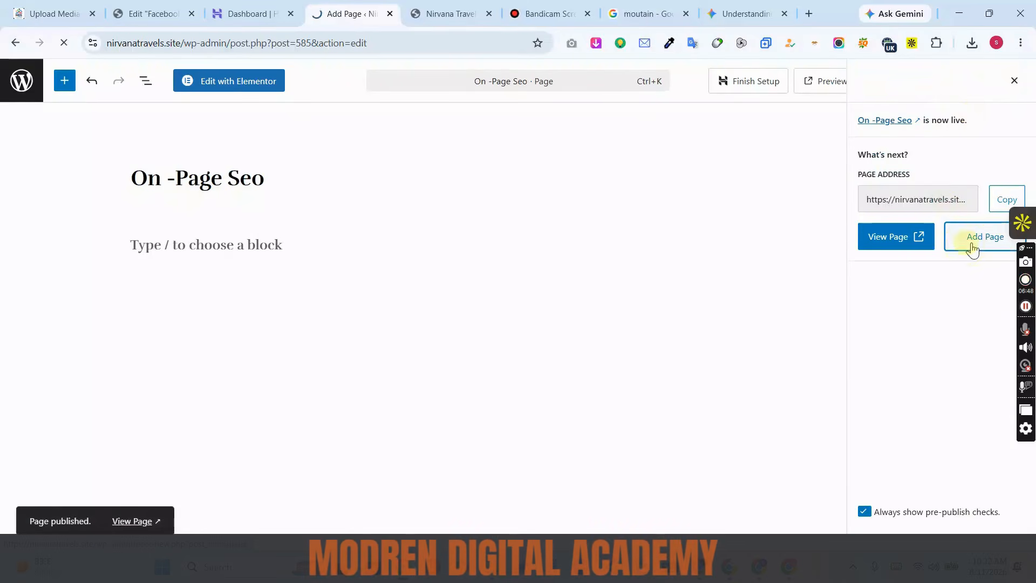
{"action": "left_click", "coordinate": [973, 248]}
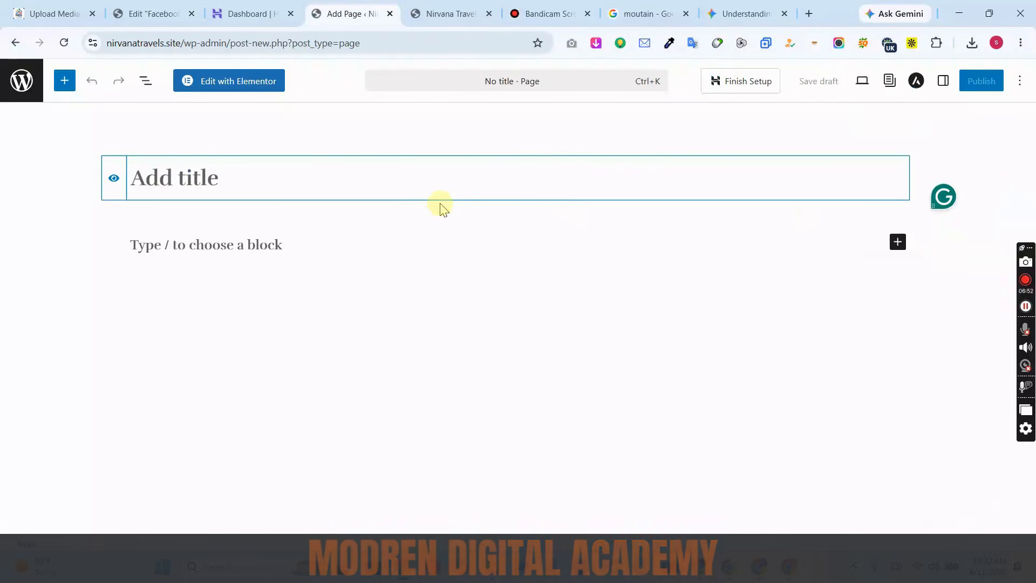
{"action": "type", "text": "Off"}
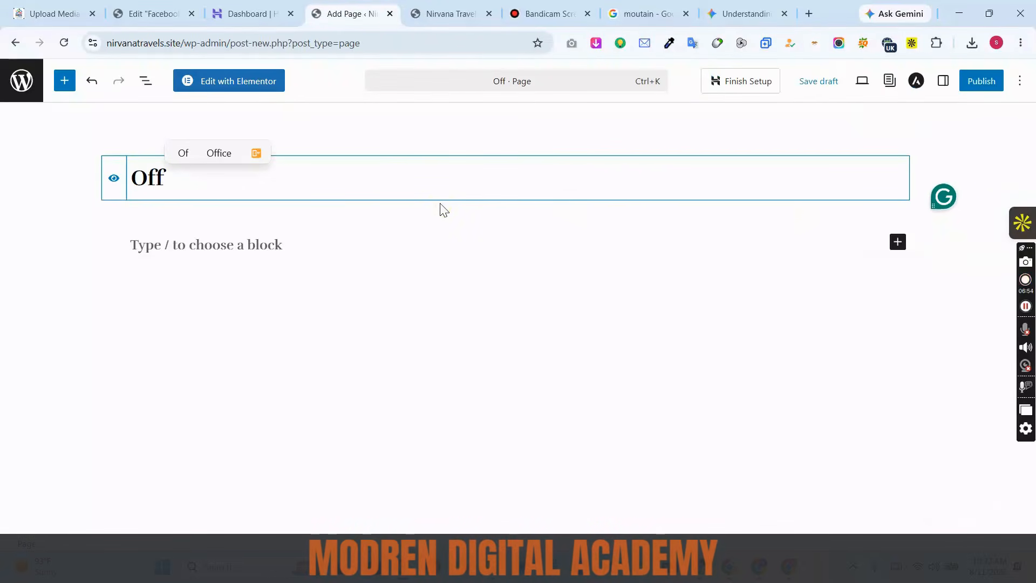
{"action": "type", "text": "-Page Seo"}
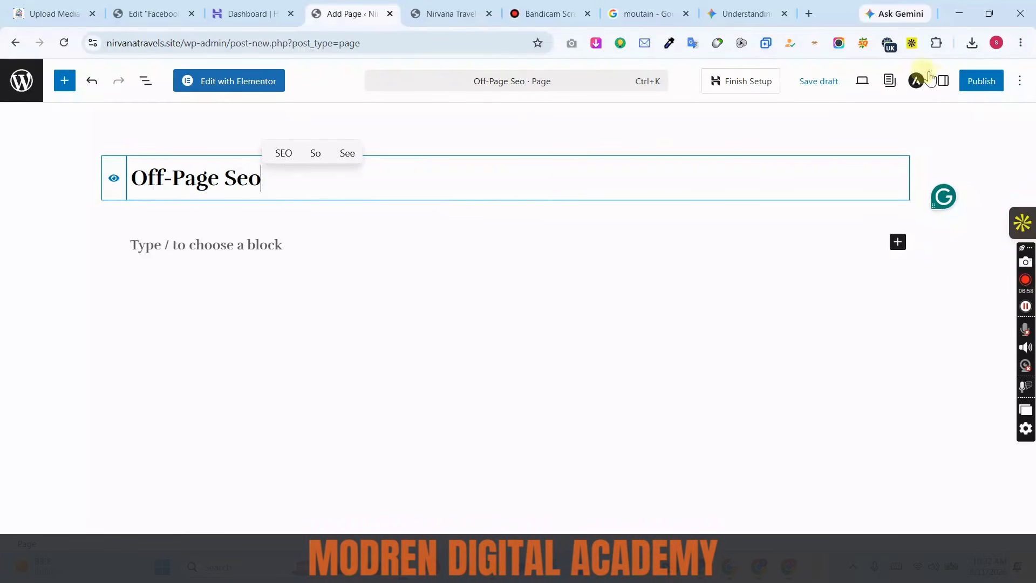
{"action": "left_click", "coordinate": [985, 82]}
{"action": "left_click", "coordinate": [988, 81]}
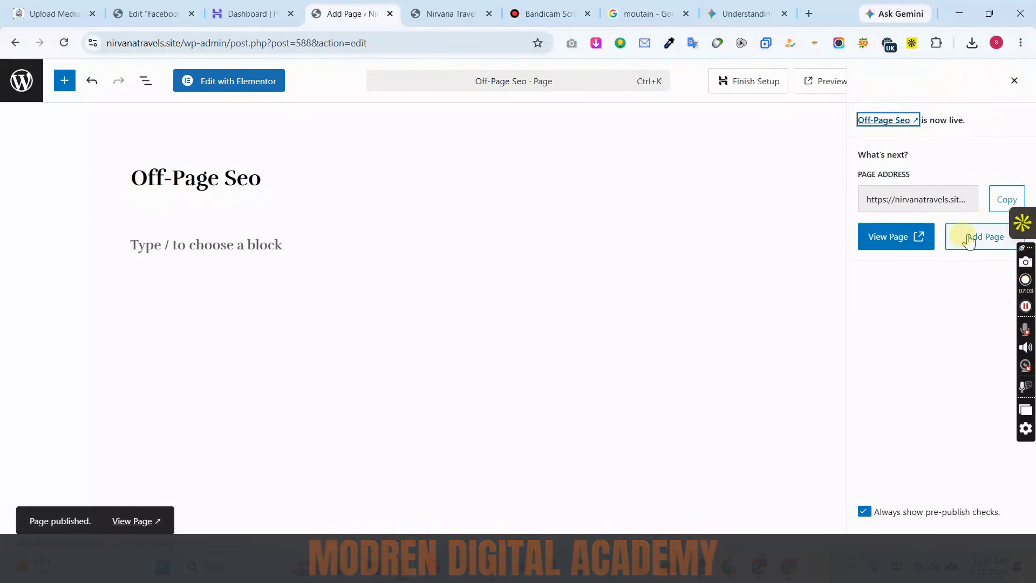
Step: Add a new page titled Watch and publish it
{"action": "left_click", "coordinate": [968, 240]}
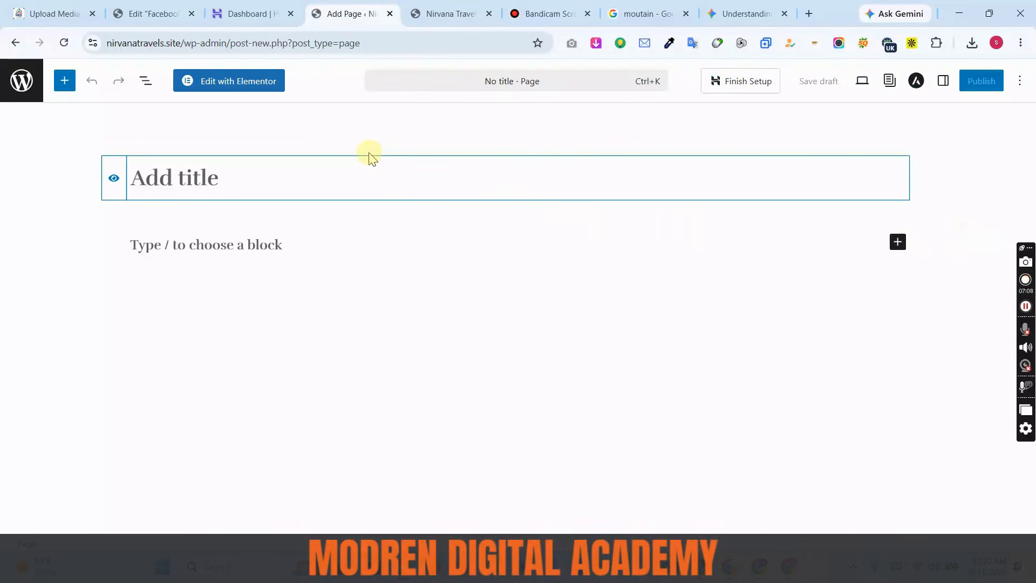
{"action": "type", "text": "Watch"}
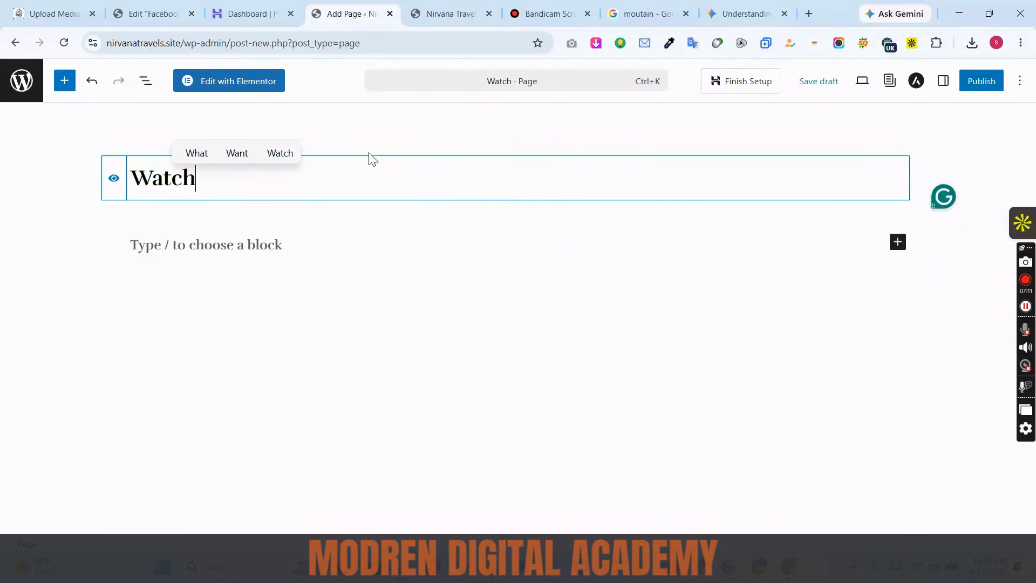
{"action": "left_click", "coordinate": [981, 87]}
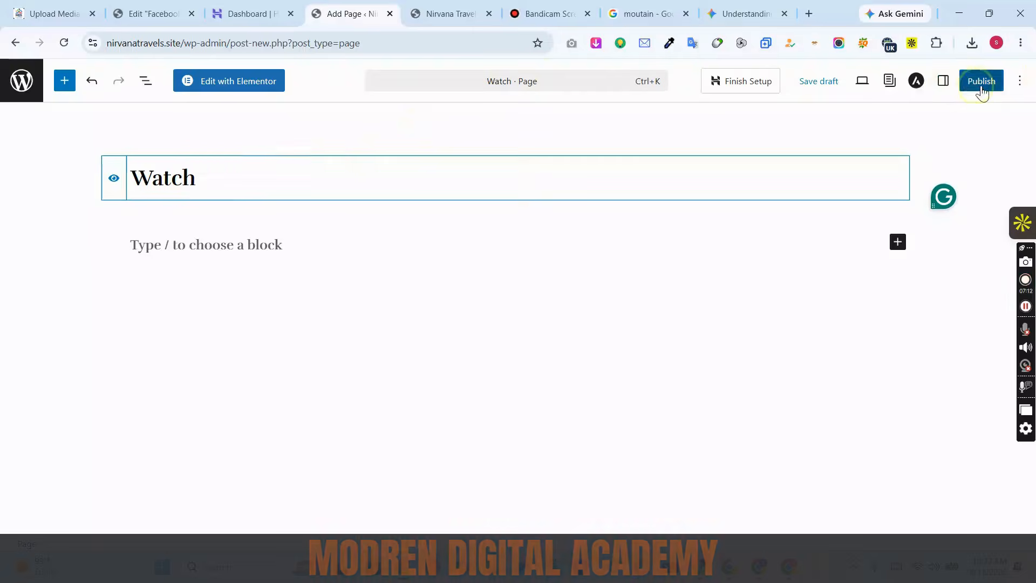
{"action": "left_click", "coordinate": [981, 85]}
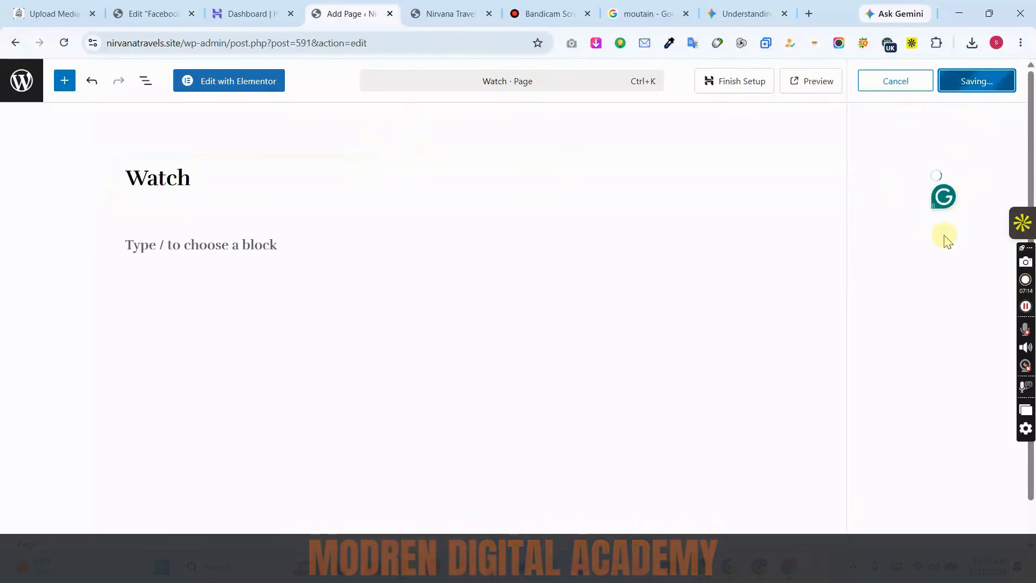
Step: Add a new page titled Rolex Watch and publish it
{"action": "left_click", "coordinate": [960, 243]}
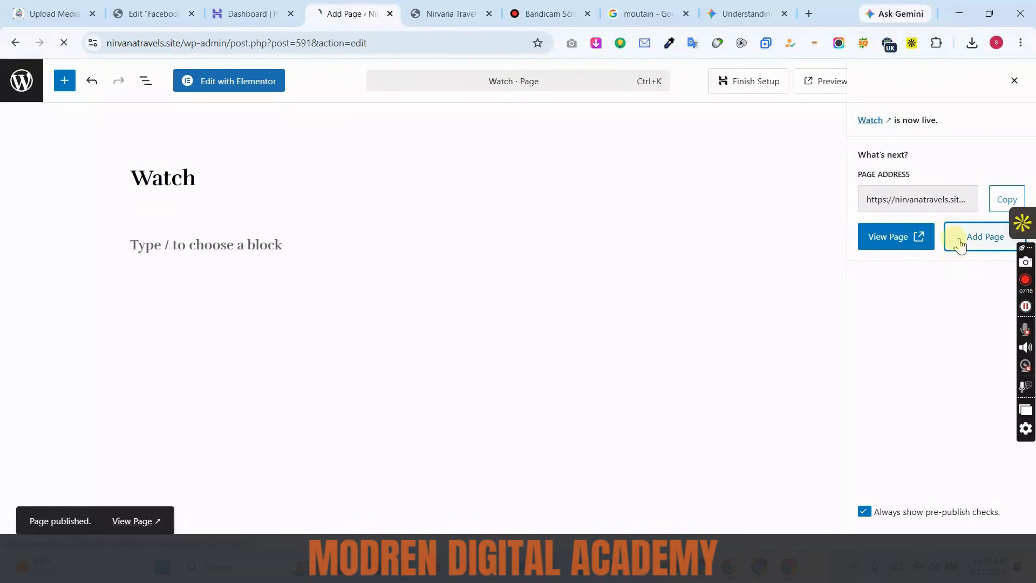
{"action": "left_click", "coordinate": [960, 244]}
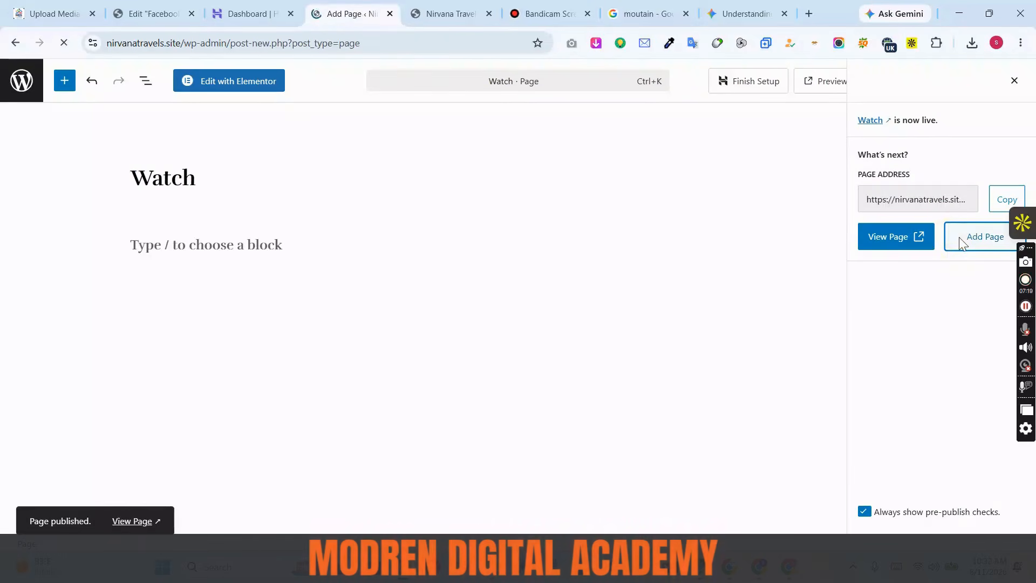
{"action": "left_click", "coordinate": [960, 243]}
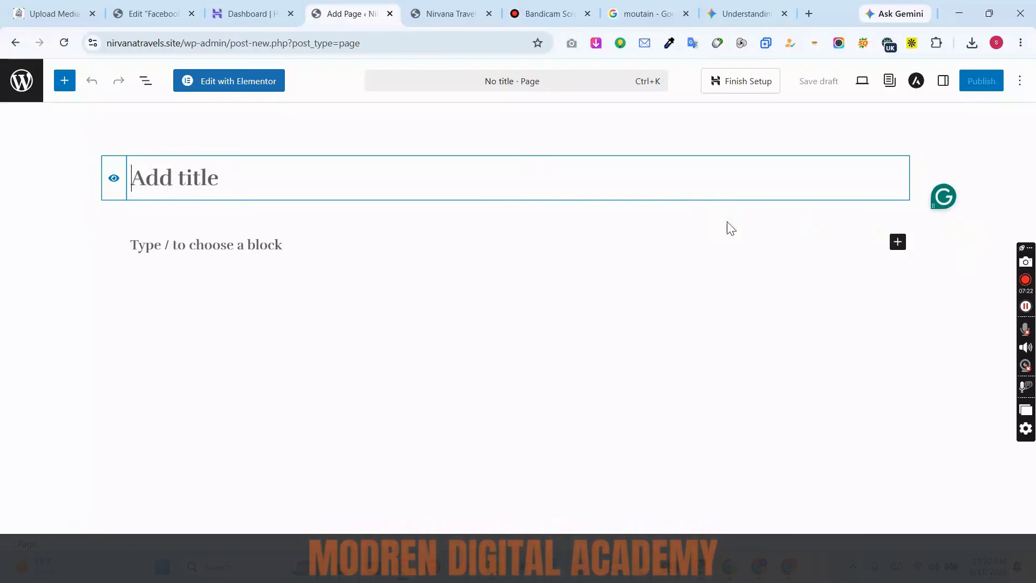
{"action": "type", "text": "Rolex"}
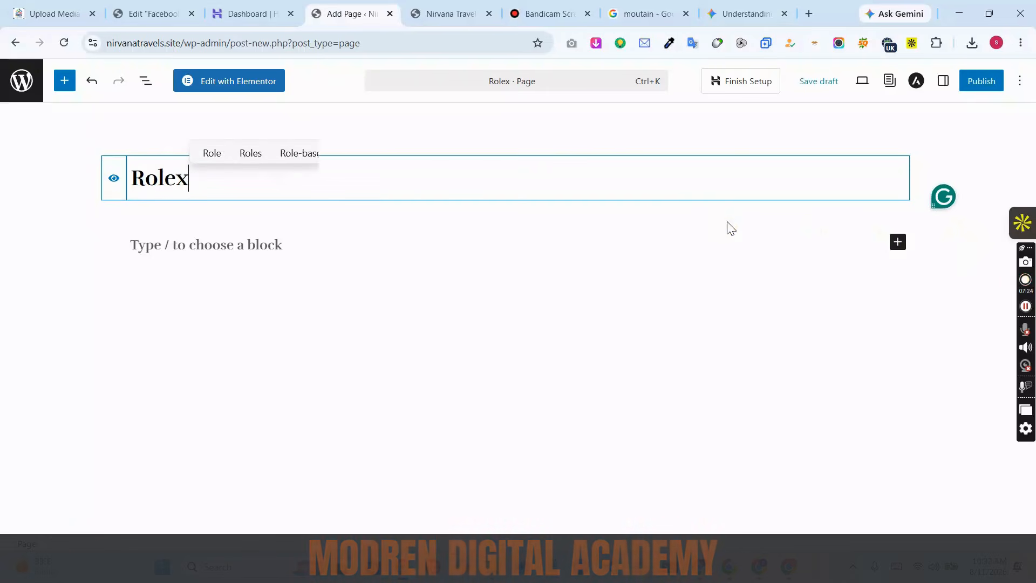
{"action": "type", "text": " Watch"}
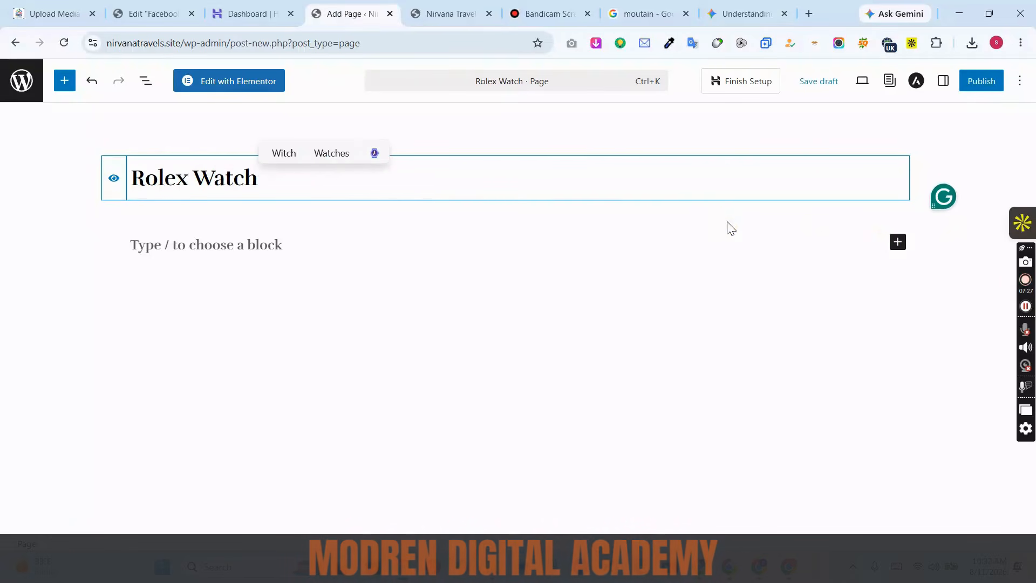
{"action": "left_click", "coordinate": [977, 86]}
{"action": "left_click", "coordinate": [977, 86]}
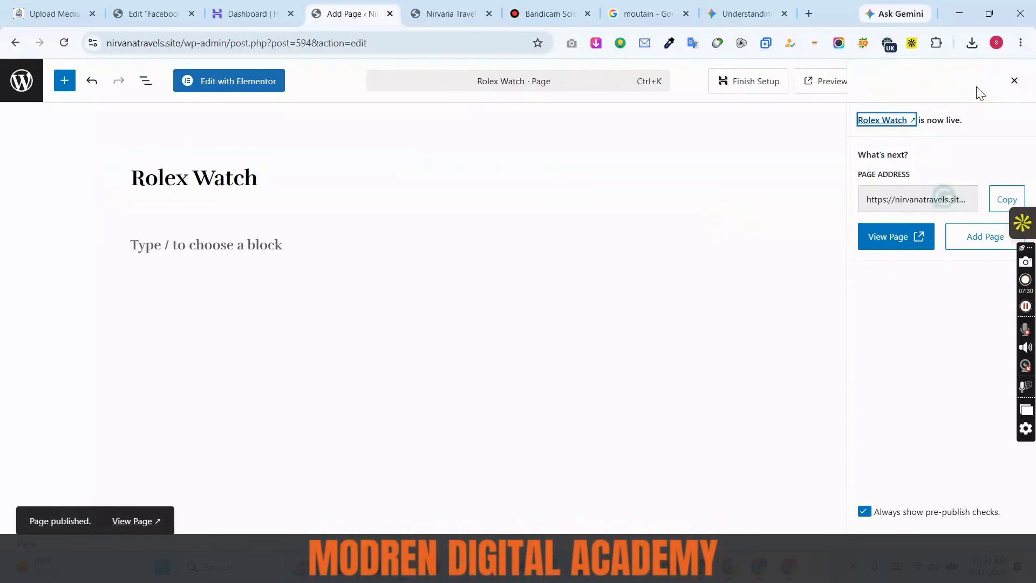
Step: Add a new page titled Tissot Watch and publish it
{"action": "left_click", "coordinate": [961, 248]}
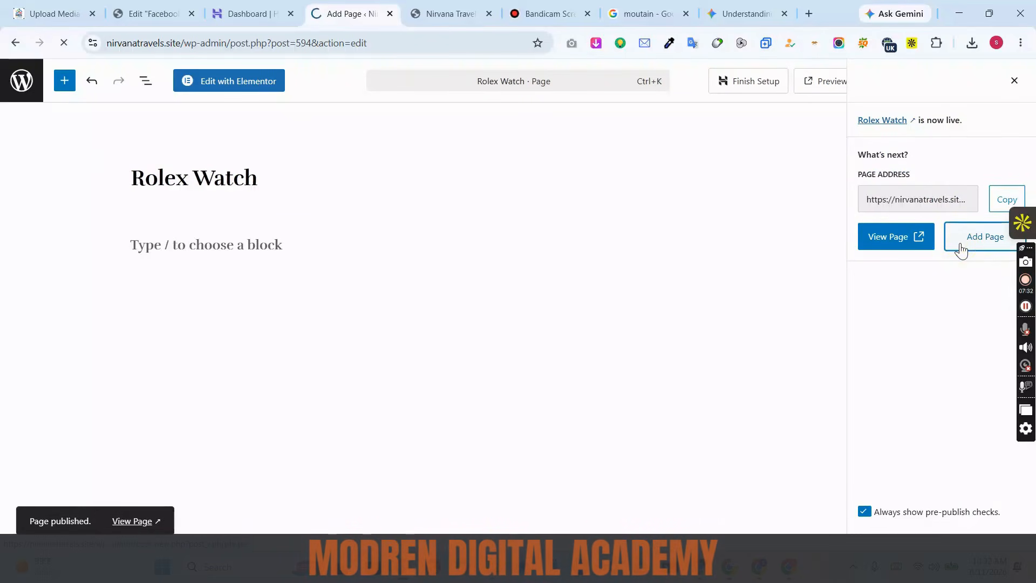
{"action": "left_click", "coordinate": [962, 248]}
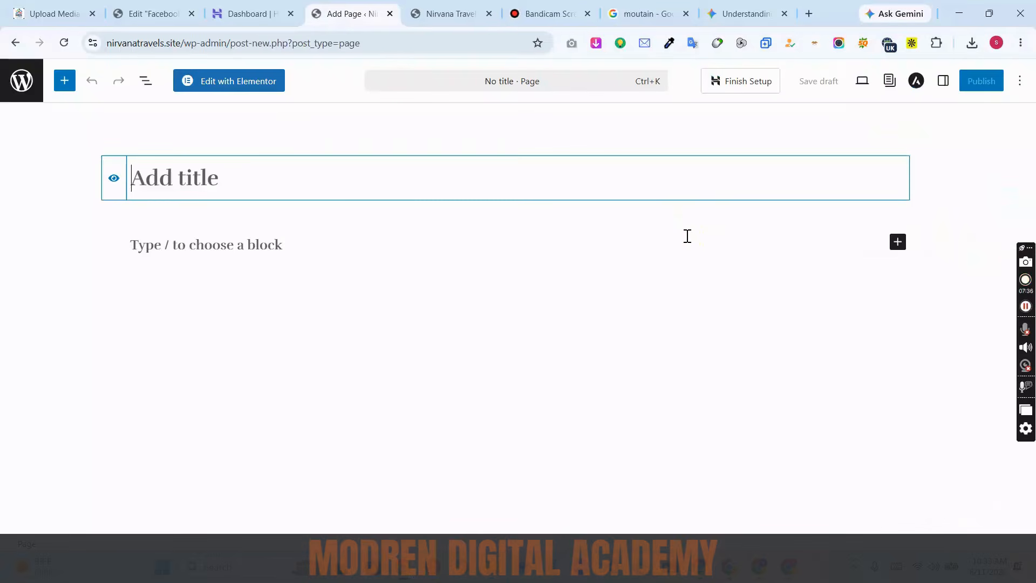
{"action": "type", "text": "Tis"}
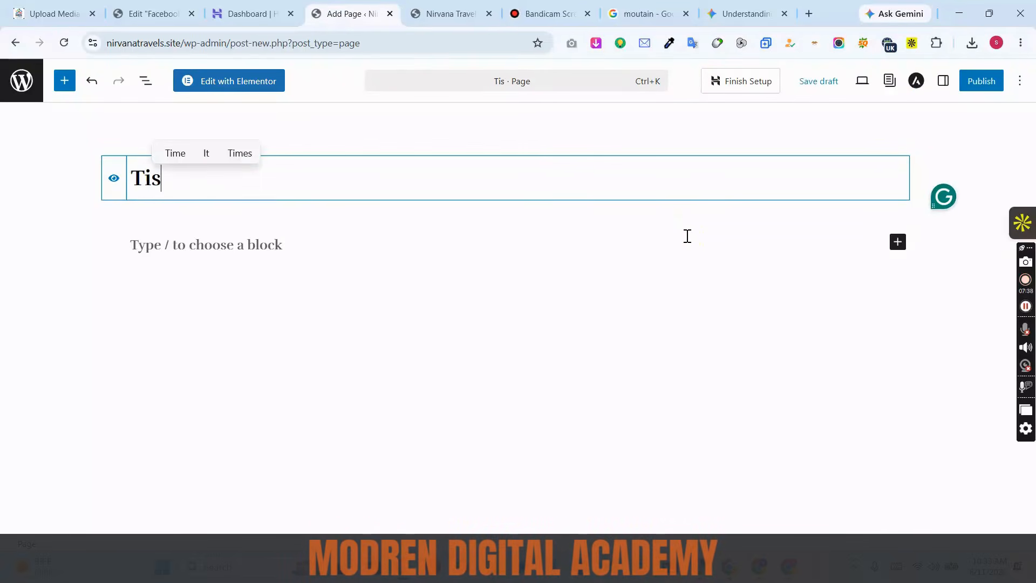
{"action": "type", "text": "sot Watch"}
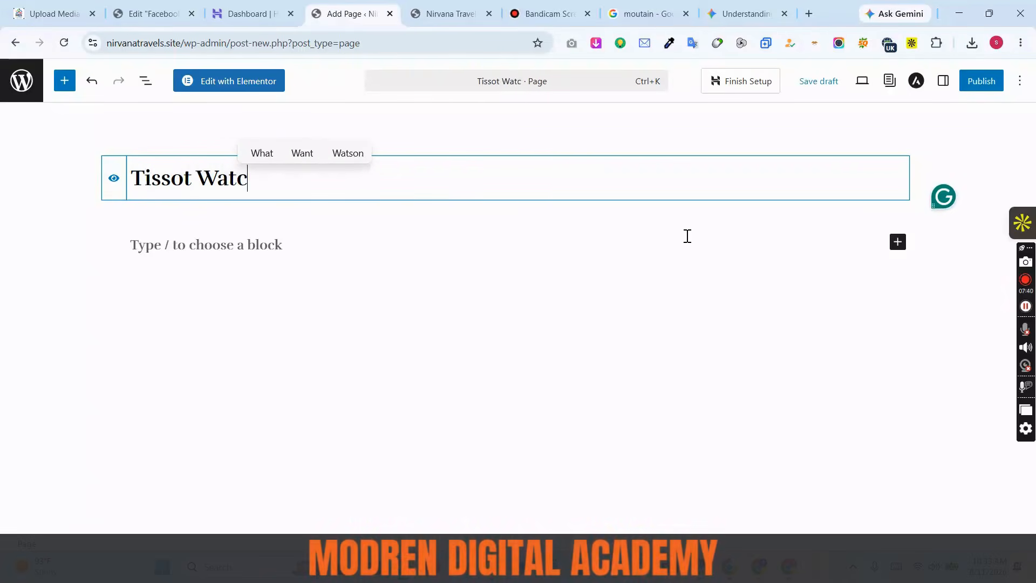
{"action": "left_click", "coordinate": [998, 90]}
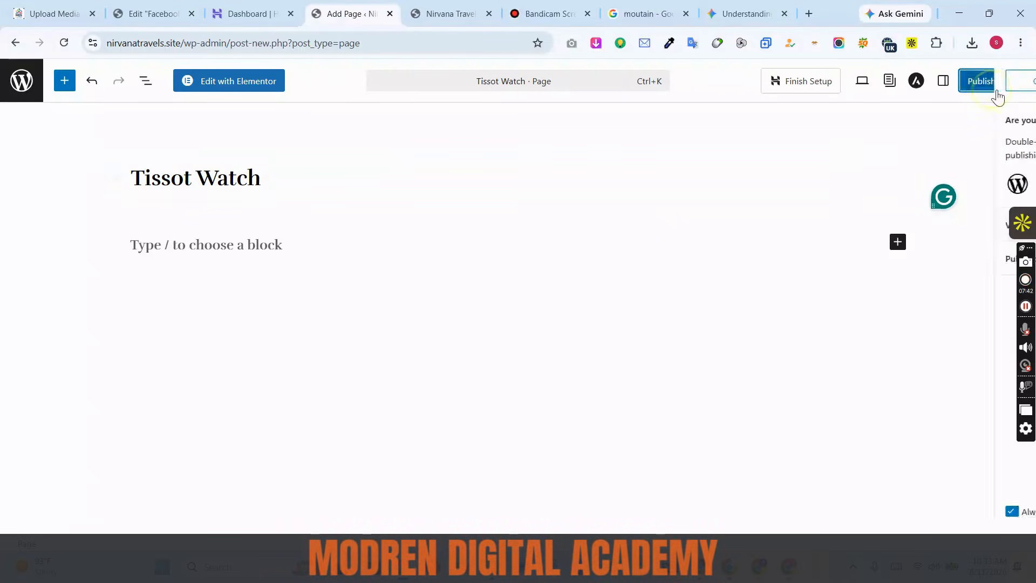
{"action": "left_click", "coordinate": [998, 89]}
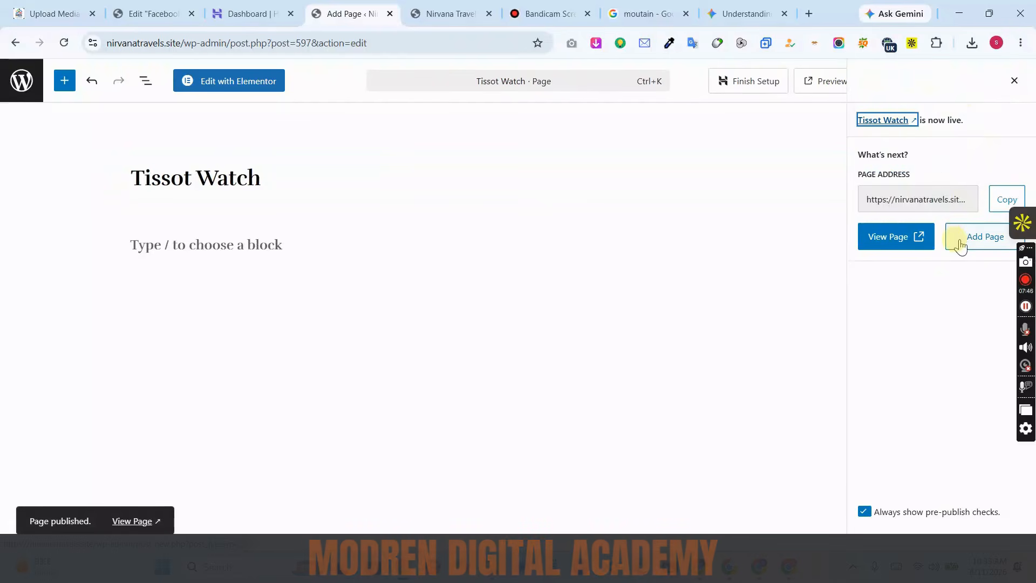
Step: Leave the editor for the list of all pages and look through the published pages
{"action": "left_click", "coordinate": [24, 96]}
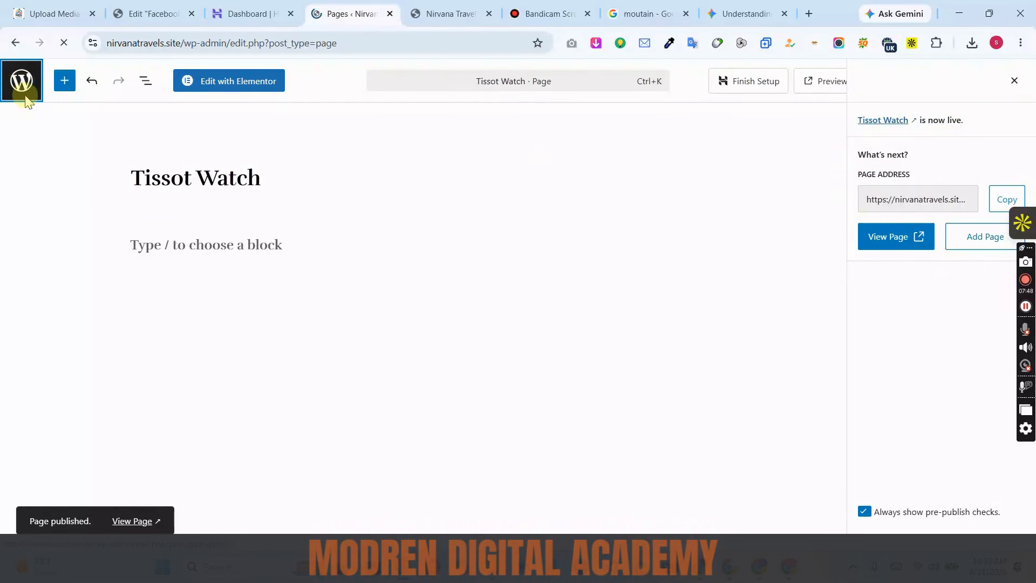
{"action": "scroll", "coordinate": [345, 318], "scroll_direction": "down", "scroll_amount": 8}
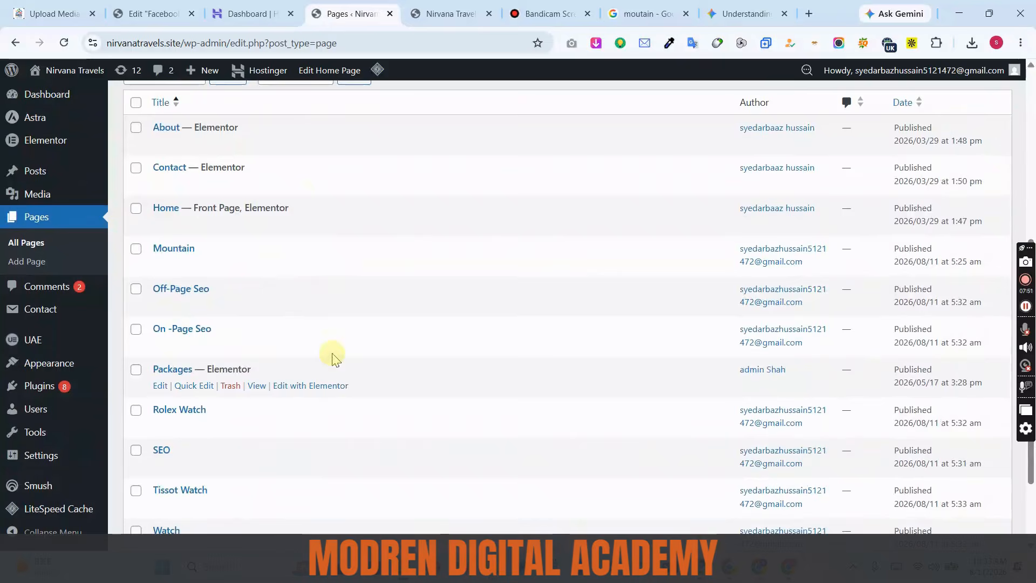
{"action": "scroll", "coordinate": [318, 339], "scroll_direction": "up", "scroll_amount": 6}
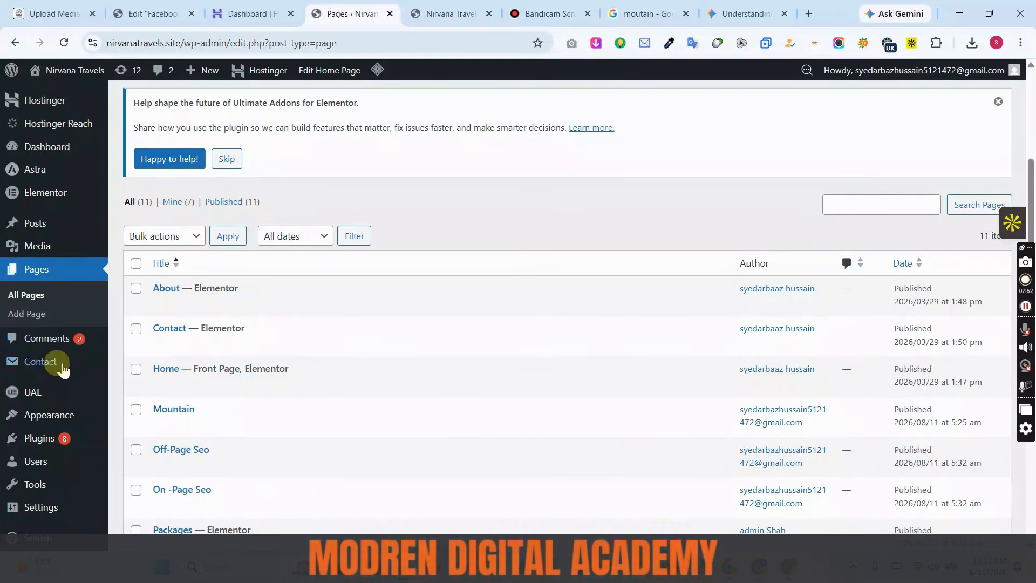
Step: Open the site's menu editor and bring the structure of the web menu into view
{"action": "mouse_move", "coordinate": [69, 417]}
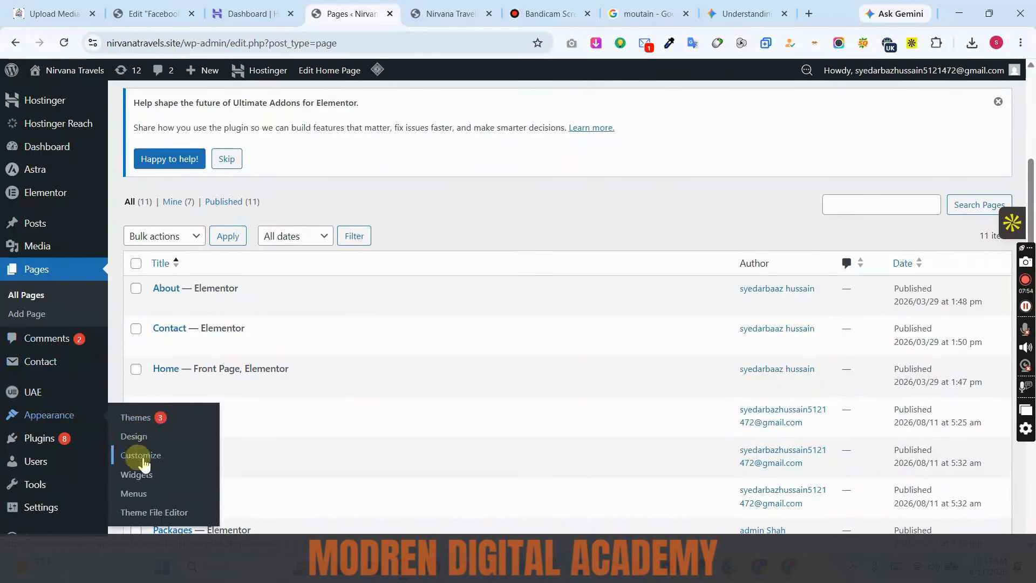
{"action": "left_click", "coordinate": [144, 495]}
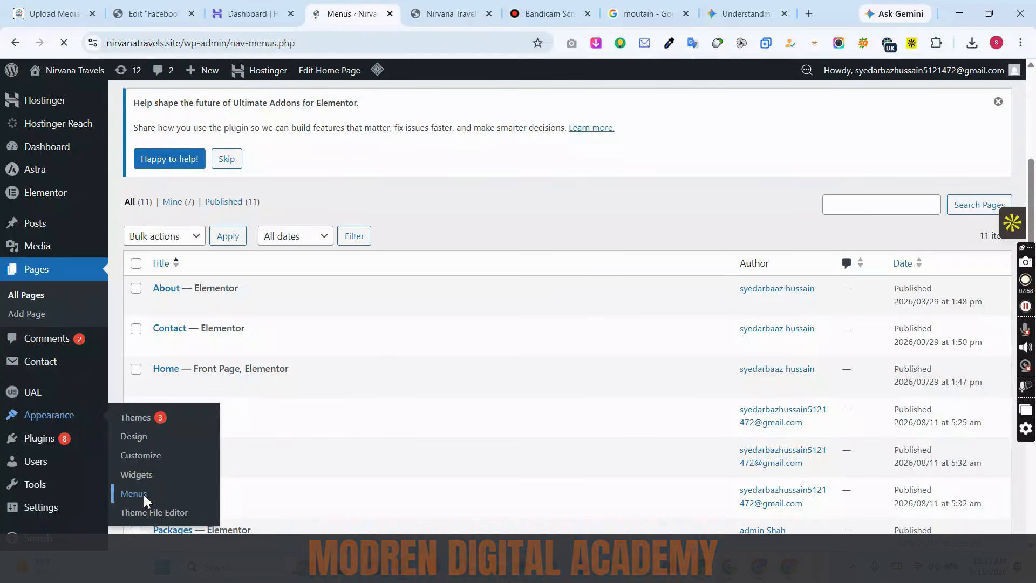
{"action": "scroll", "coordinate": [455, 402], "scroll_direction": "down", "scroll_amount": 5}
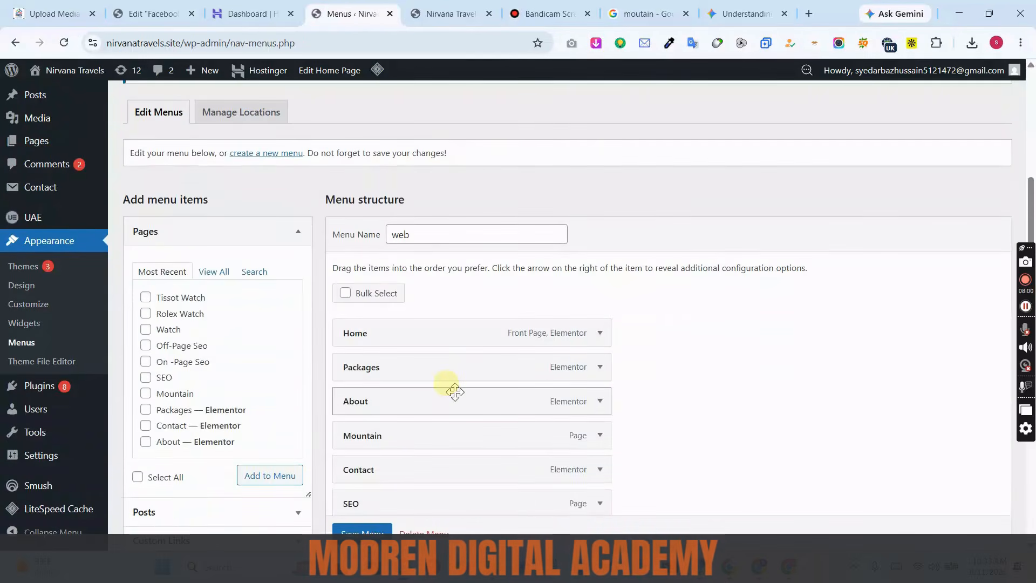
Step: Create a new menu named 33 with automatic adding of new top-level pages and the Secondary Menu display location
{"action": "scroll", "coordinate": [456, 398], "scroll_direction": "down", "scroll_amount": 4}
{"action": "scroll", "coordinate": [455, 393], "scroll_direction": "down", "scroll_amount": 2}
{"action": "scroll", "coordinate": [456, 394], "scroll_direction": "up", "scroll_amount": 10}
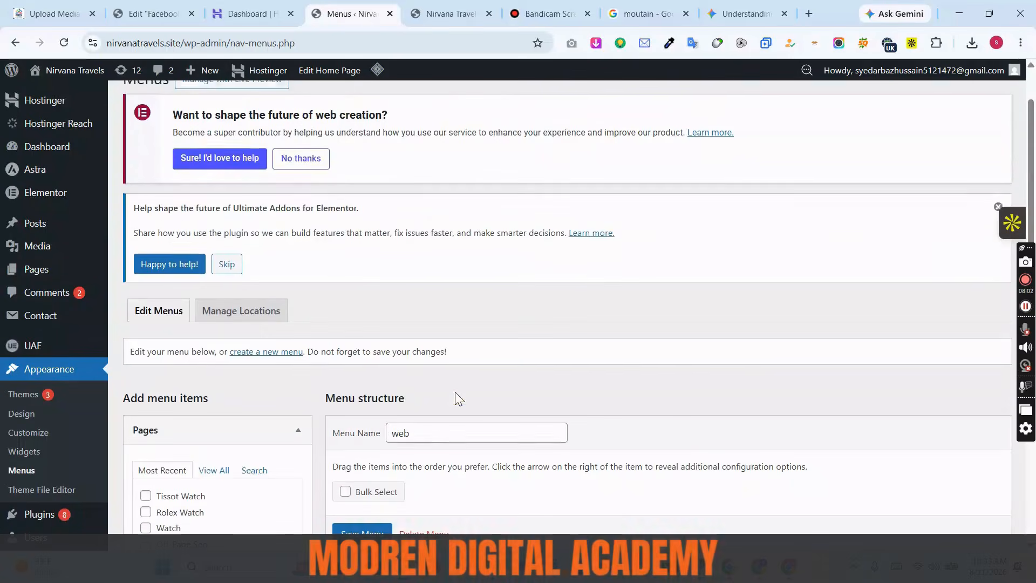
{"action": "scroll", "coordinate": [455, 392], "scroll_direction": "down", "scroll_amount": 3}
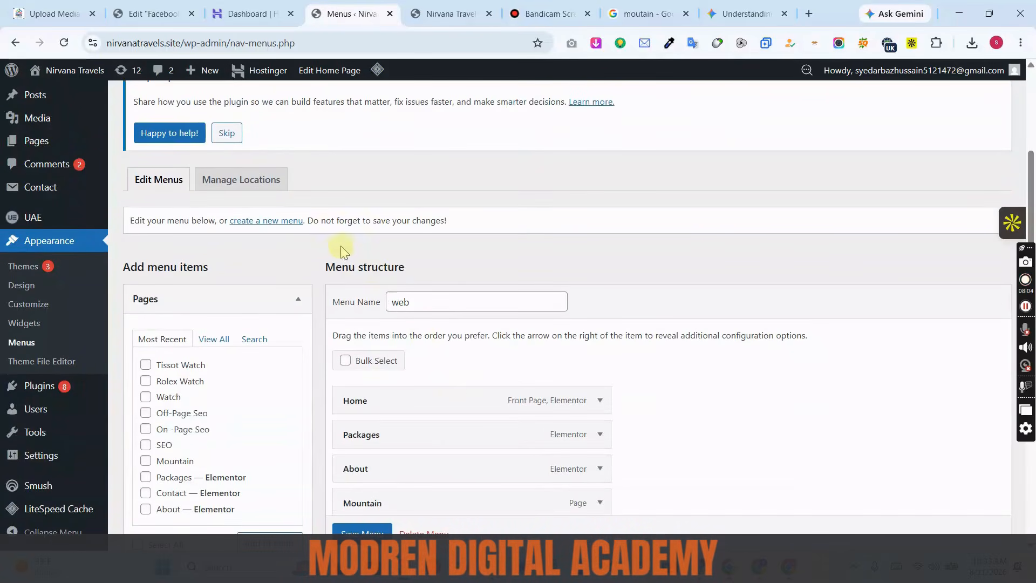
{"action": "left_click", "coordinate": [283, 222]}
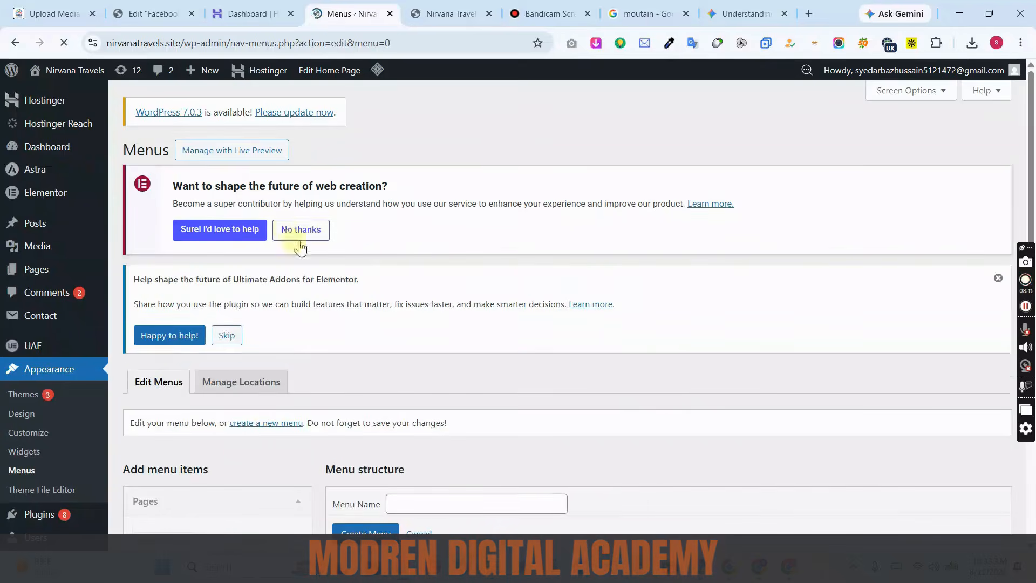
{"action": "scroll", "coordinate": [372, 270], "scroll_direction": "down", "scroll_amount": 6}
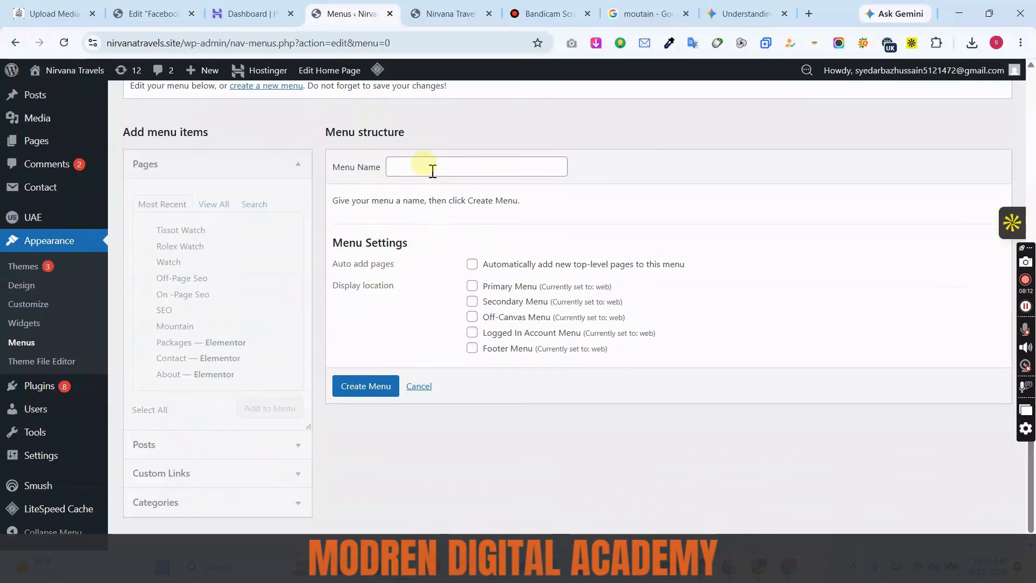
{"action": "left_click", "coordinate": [433, 171]}
{"action": "left_click", "coordinate": [460, 171]}
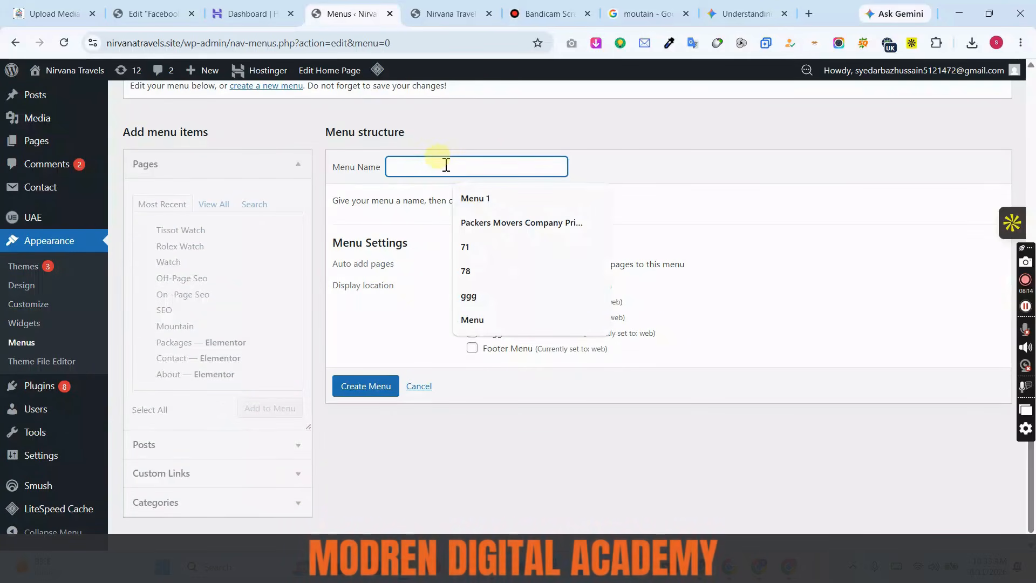
{"action": "type", "text": "33"}
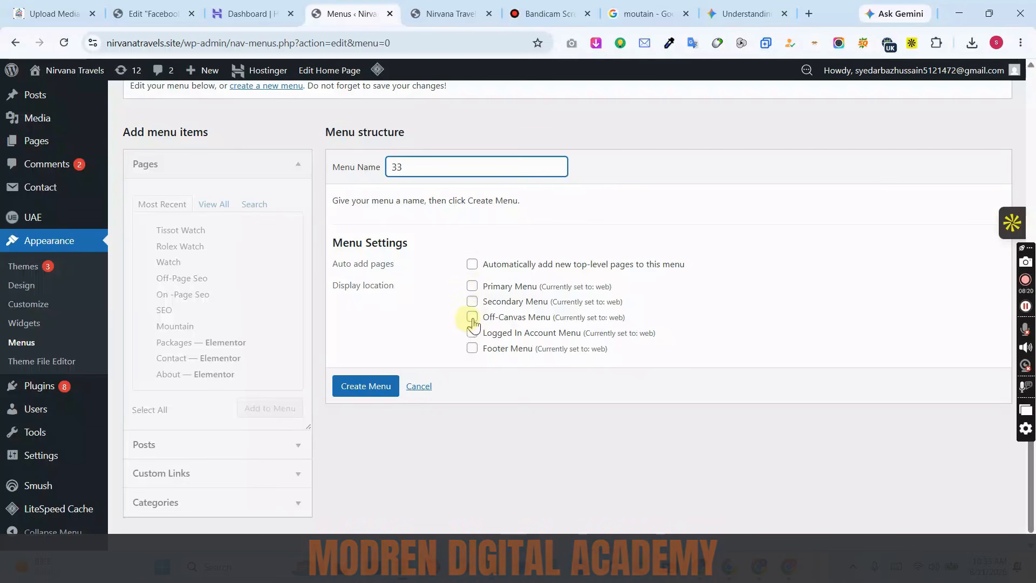
{"action": "left_click", "coordinate": [472, 264]}
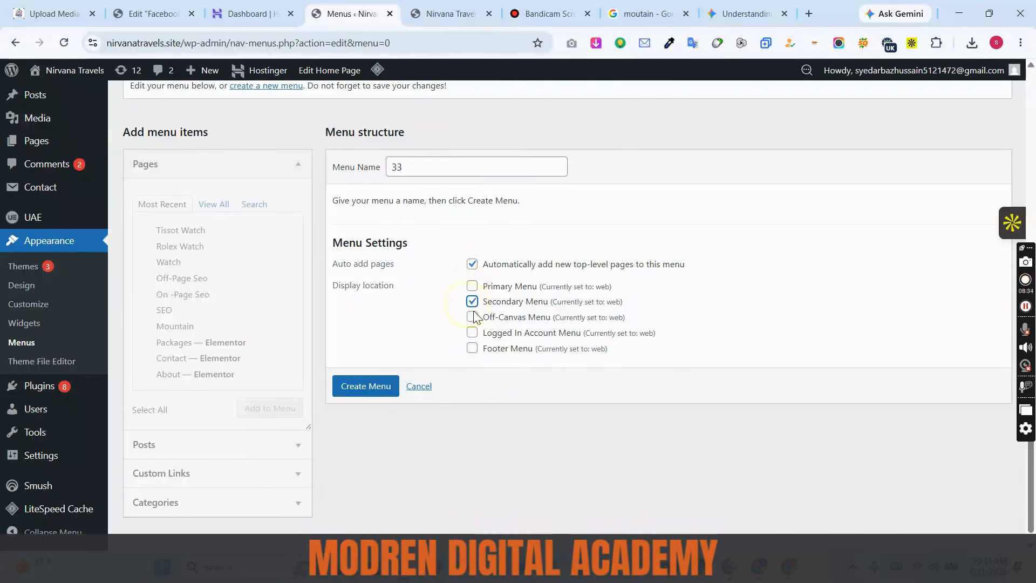
{"action": "left_click", "coordinate": [354, 388]}
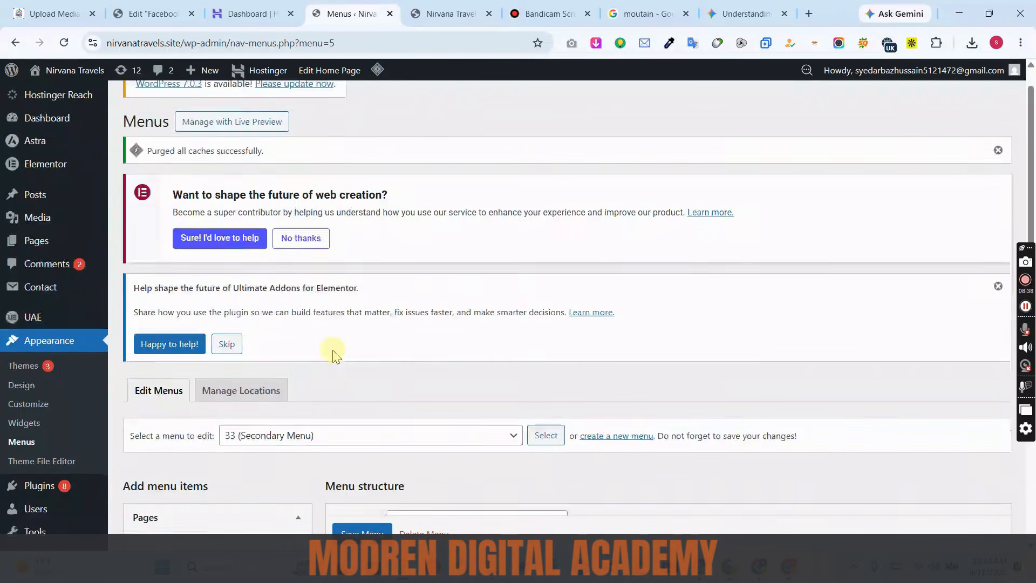
Step: Add the Tissot Watch, Rolex Watch, Watch, Off-Page Seo, On -Page Seo, SEO and Mountain pages to menu 33
{"action": "scroll", "coordinate": [324, 353], "scroll_direction": "down", "scroll_amount": 4}
{"action": "left_click", "coordinate": [146, 343]}
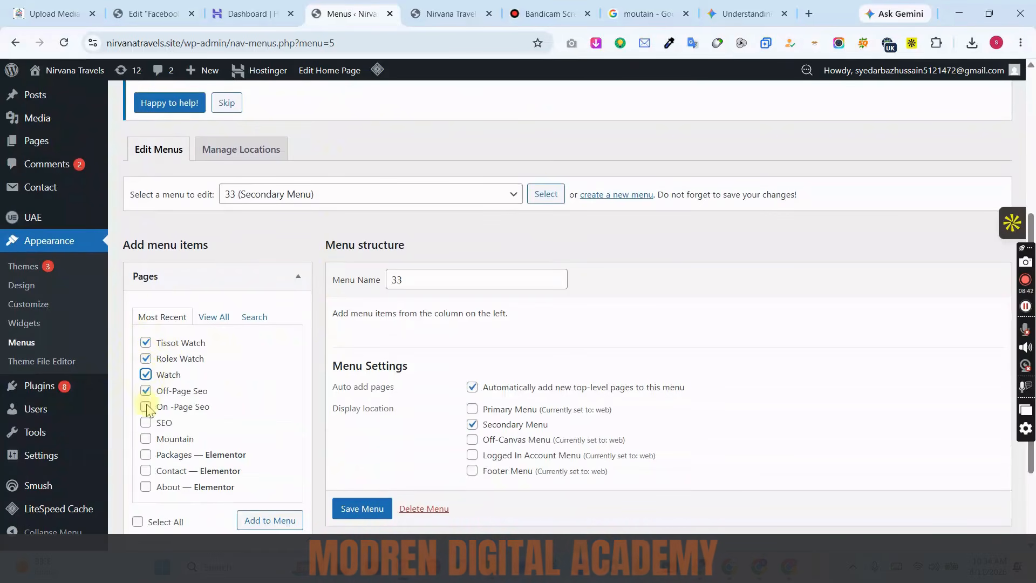
{"action": "left_click", "coordinate": [146, 439]}
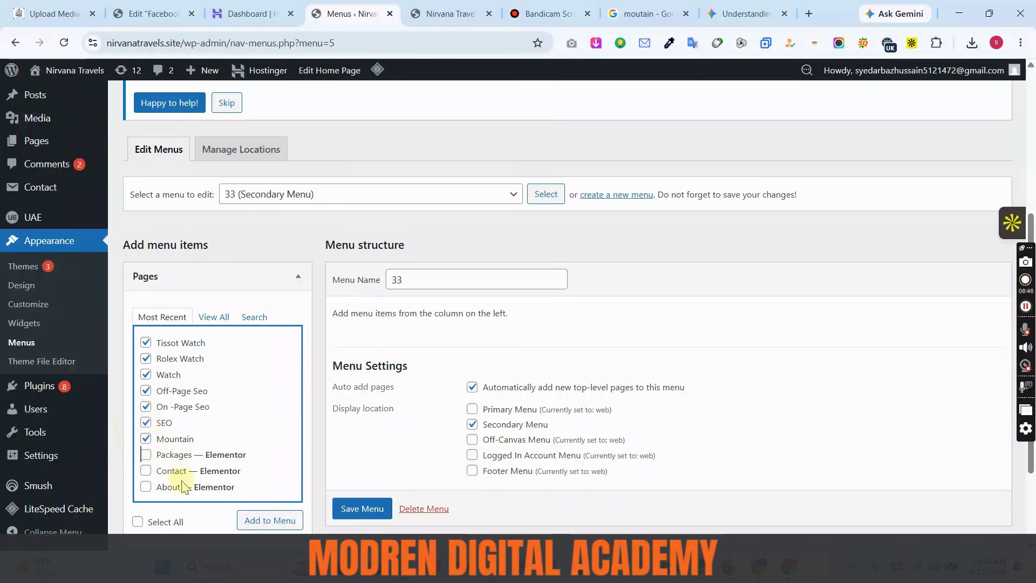
{"action": "left_click", "coordinate": [270, 520]}
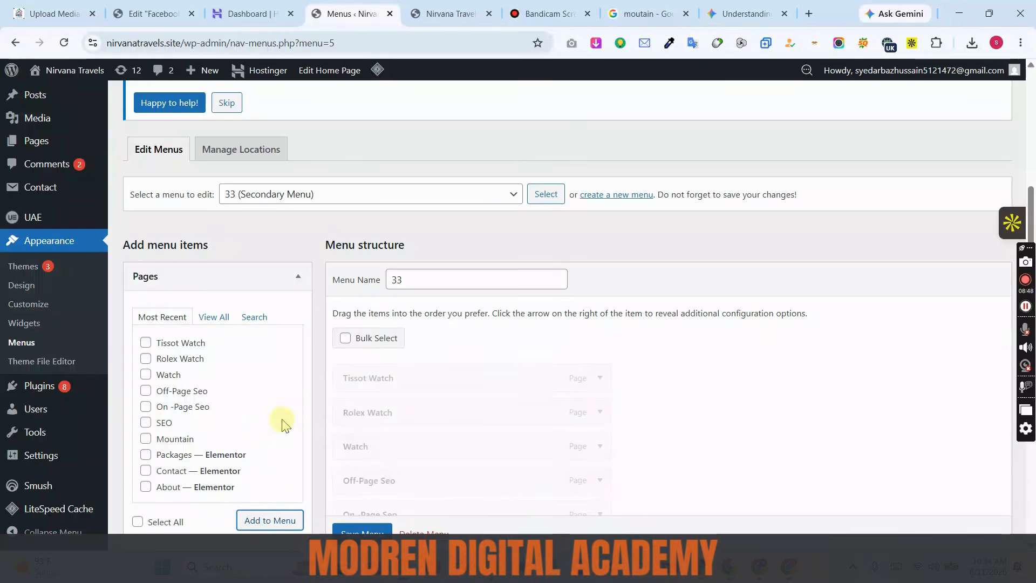
Step: Move Watch to the start of the menu structure and nest Tissot Watch and Rolex Watch under it as sub items
{"action": "scroll", "coordinate": [561, 372], "scroll_direction": "down", "scroll_amount": 4}
{"action": "scroll", "coordinate": [534, 345], "scroll_direction": "up", "scroll_amount": 5}
{"action": "scroll", "coordinate": [522, 300], "scroll_direction": "down", "scroll_amount": 5}
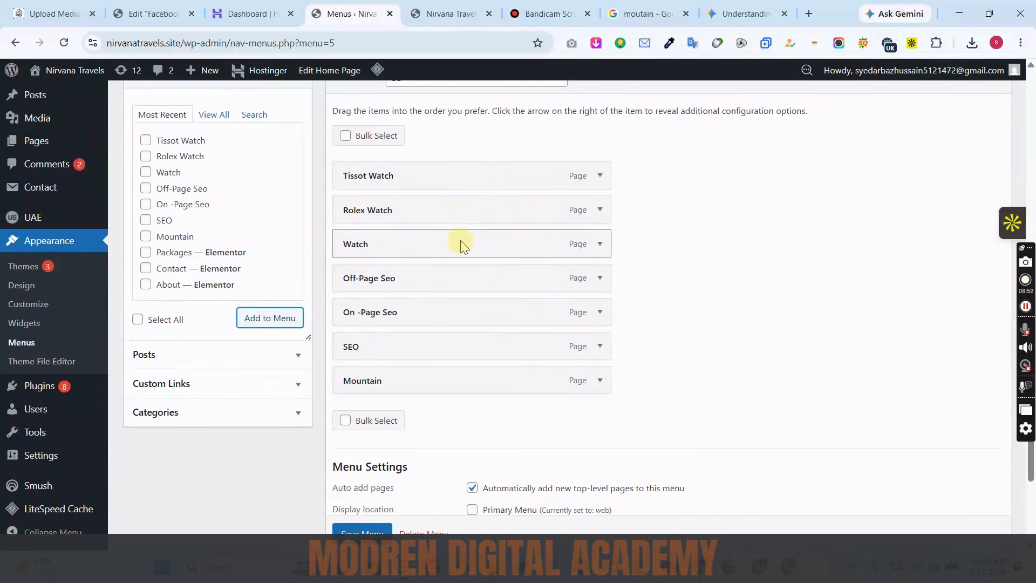
{"action": "left_click_drag", "start_coordinate": [426, 247], "coordinate": [424, 172]}
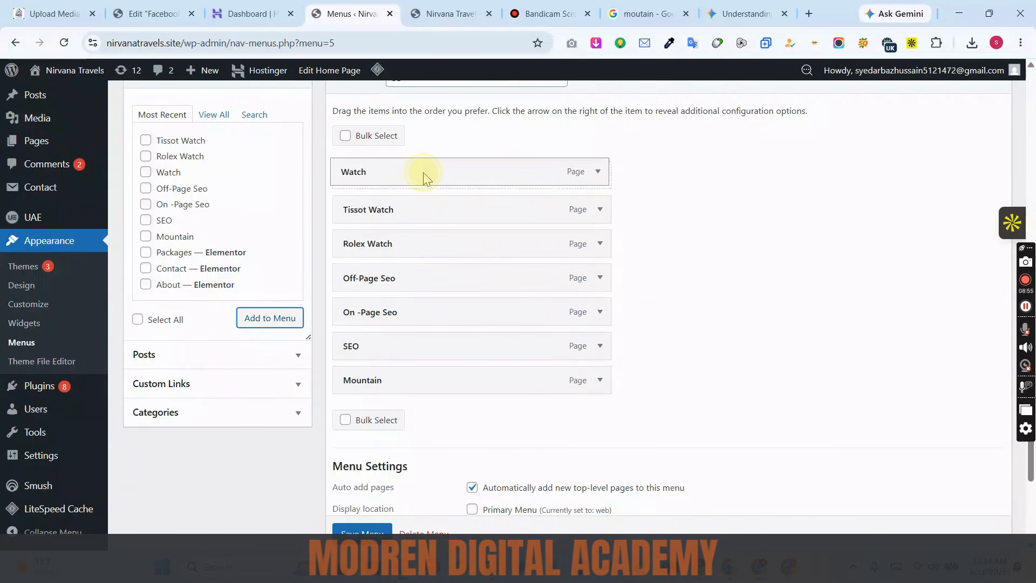
{"action": "left_click_drag", "start_coordinate": [426, 211], "coordinate": [449, 207]}
{"action": "left_click_drag", "start_coordinate": [449, 244], "coordinate": [469, 241]}
Step: Place SEO after the watch items with Off-Page Seo and On -Page Seo as its sub items, and save the menu
{"action": "left_click_drag", "start_coordinate": [447, 335], "coordinate": [469, 346]}
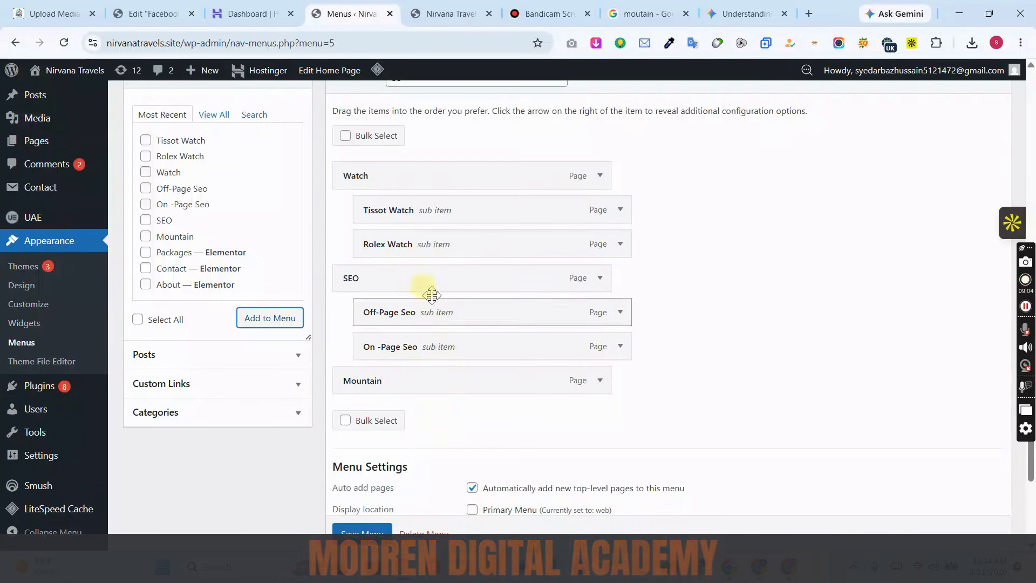
{"action": "scroll", "coordinate": [465, 369], "scroll_direction": "down", "scroll_amount": 1}
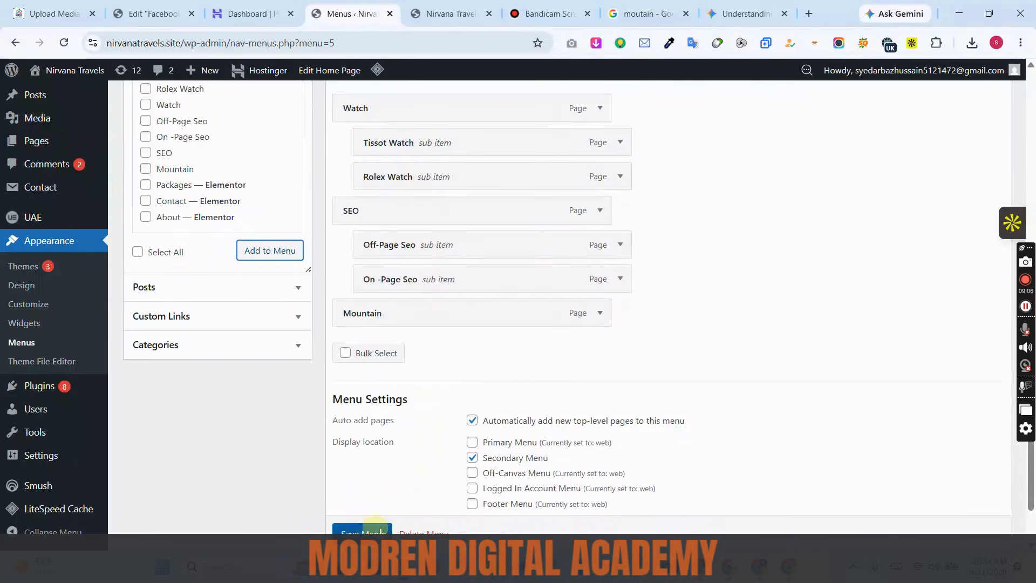
{"action": "scroll", "coordinate": [371, 486], "scroll_direction": "down", "scroll_amount": 1}
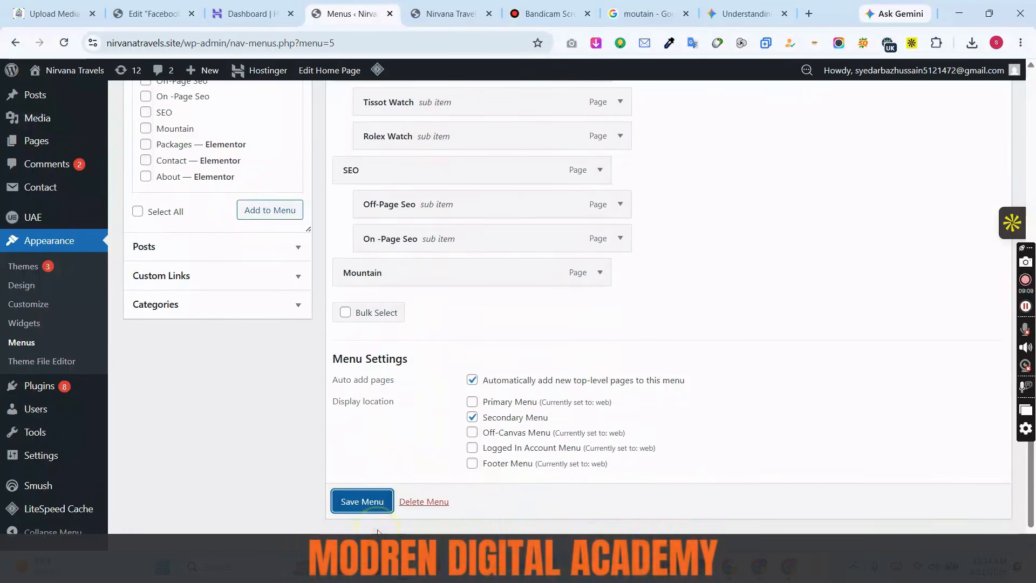
{"action": "left_click", "coordinate": [371, 507]}
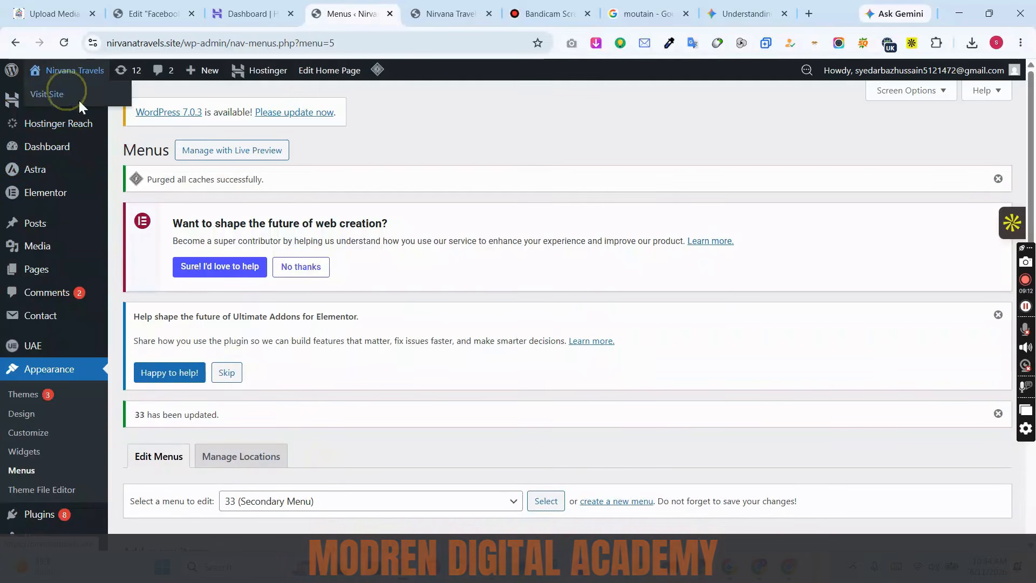
Step: Open the live site in a new browser tab and examine the home page's header navigation and content
{"action": "right_click", "coordinate": [79, 95]}
{"action": "left_click", "coordinate": [117, 111]}
{"action": "left_click", "coordinate": [395, 13]}
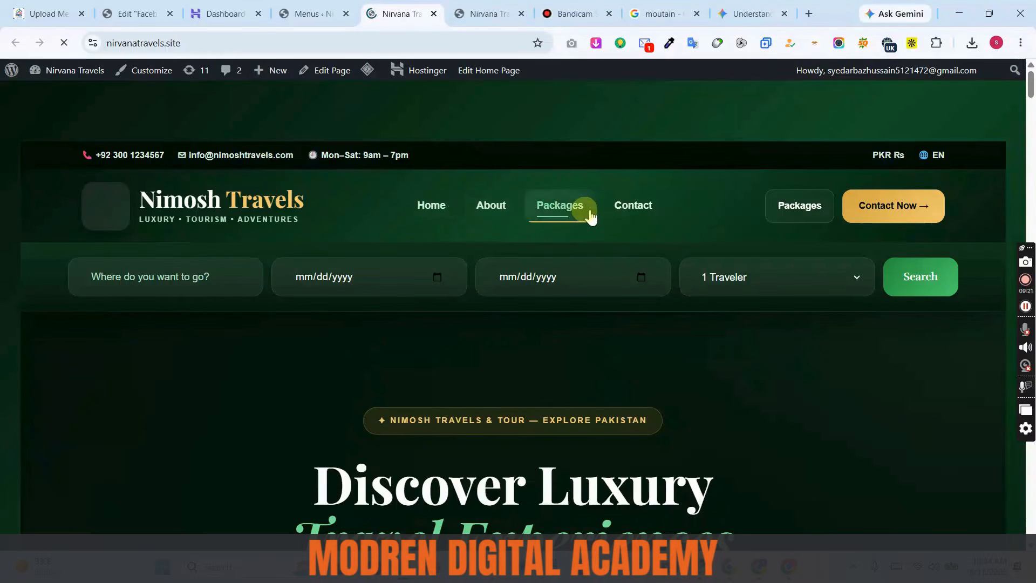
{"action": "scroll", "coordinate": [566, 208], "scroll_direction": "down", "scroll_amount": 5}
{"action": "scroll", "coordinate": [565, 211], "scroll_direction": "down", "scroll_amount": 5}
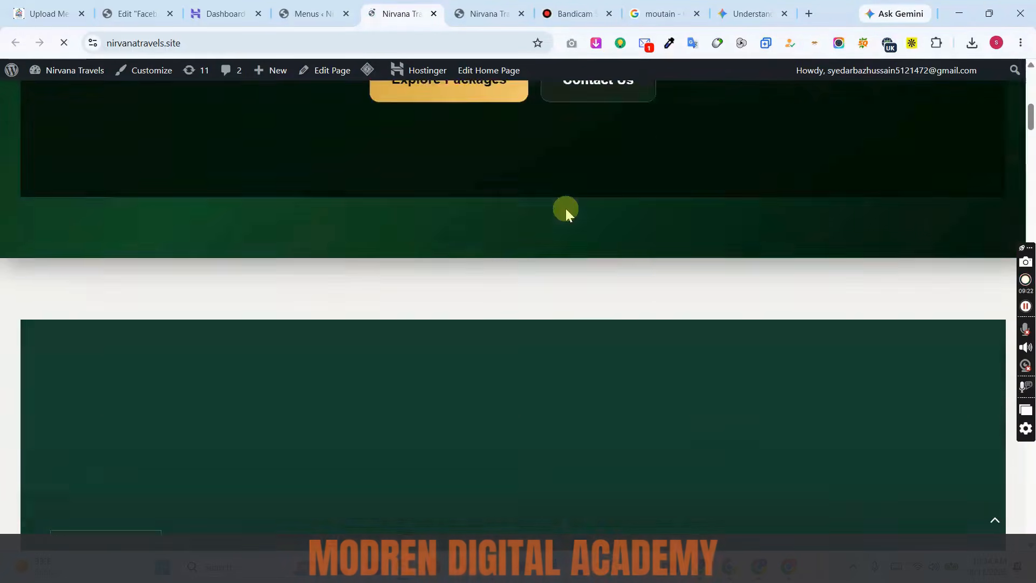
{"action": "scroll", "coordinate": [564, 210], "scroll_direction": "up", "scroll_amount": 10}
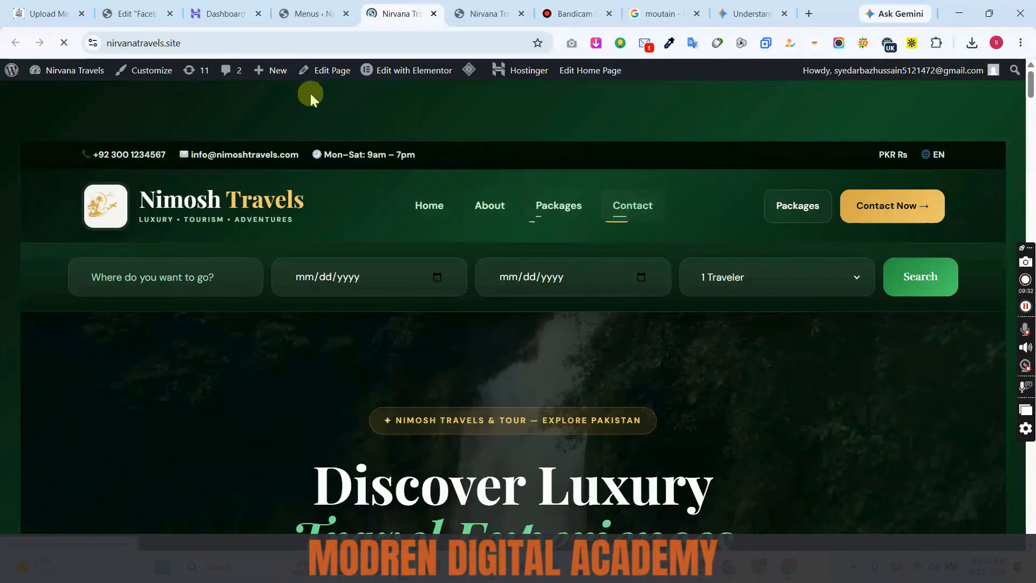
Step: Return to the menu editor and review the item structure of menu 33
{"action": "mouse_move", "coordinate": [311, 21]}
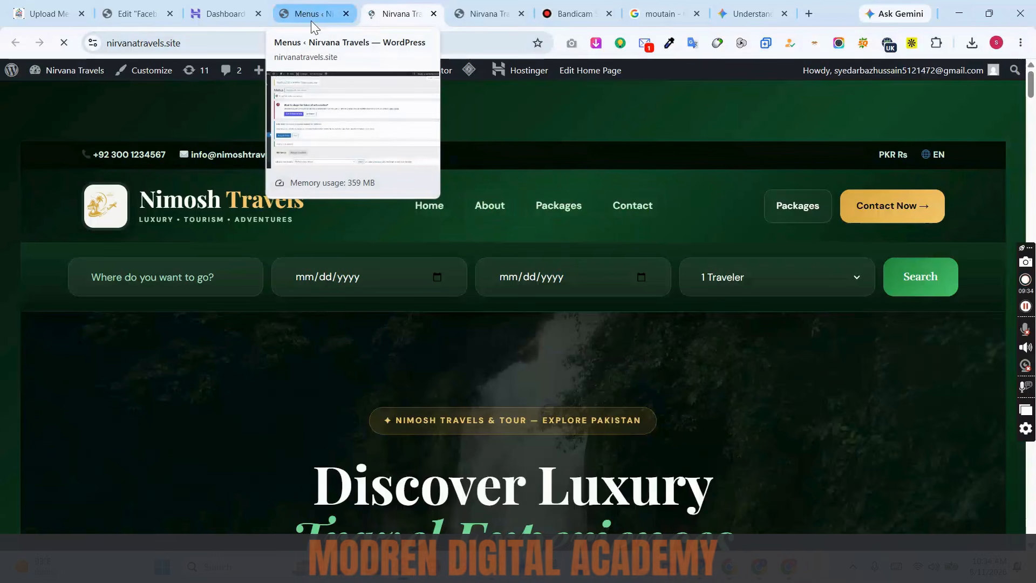
{"action": "left_click", "coordinate": [311, 21]}
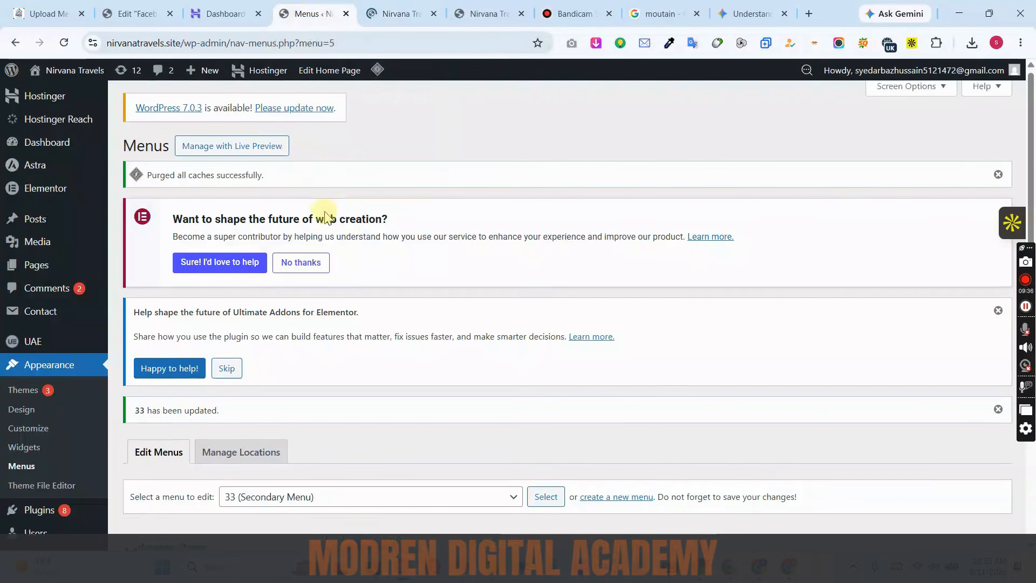
{"action": "scroll", "coordinate": [325, 215], "scroll_direction": "down", "scroll_amount": 7}
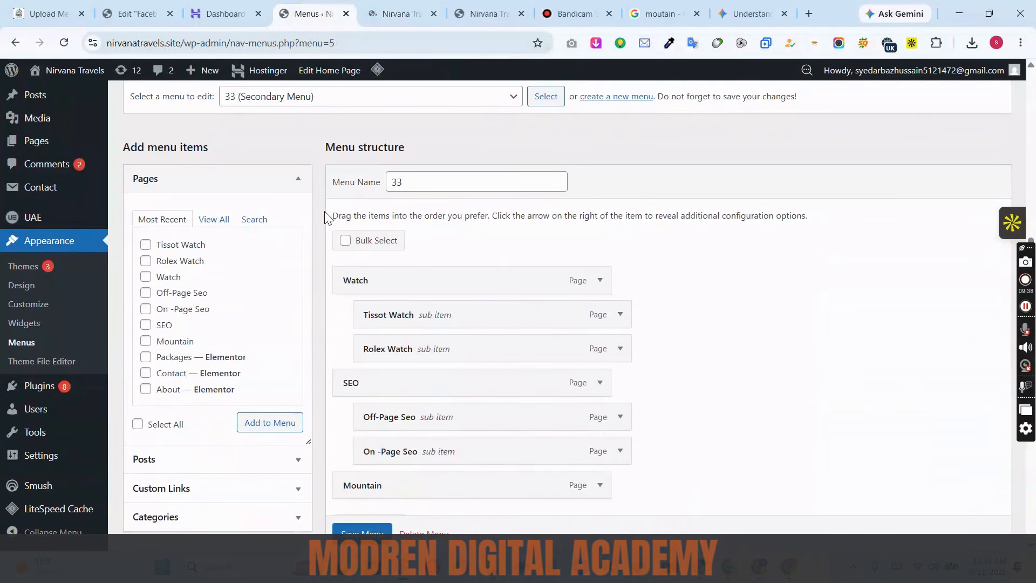
{"action": "scroll", "coordinate": [325, 216], "scroll_direction": "down", "scroll_amount": 2}
{"action": "scroll", "coordinate": [325, 216], "scroll_direction": "up", "scroll_amount": 10}
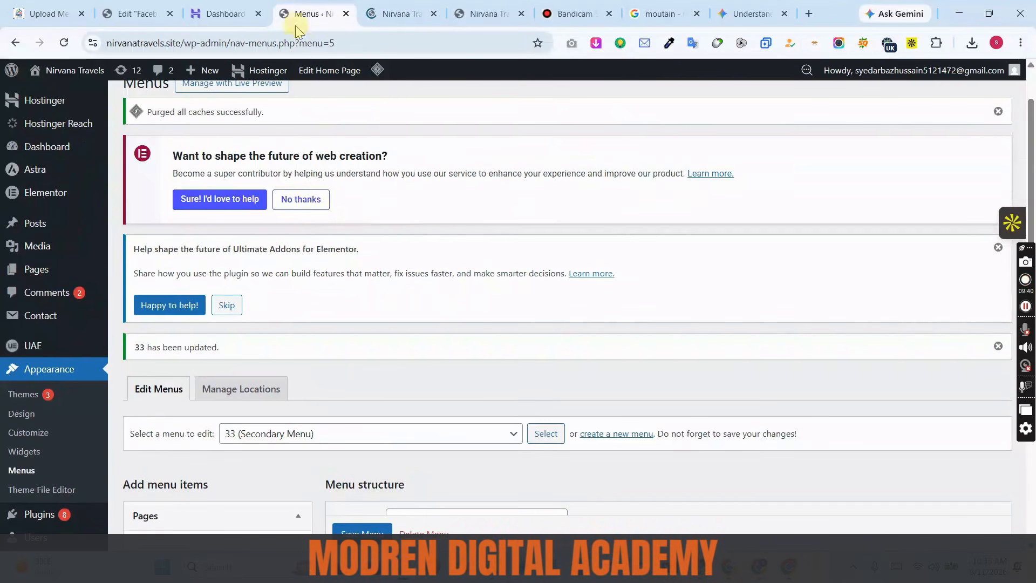
{"action": "mouse_move", "coordinate": [61, 269]}
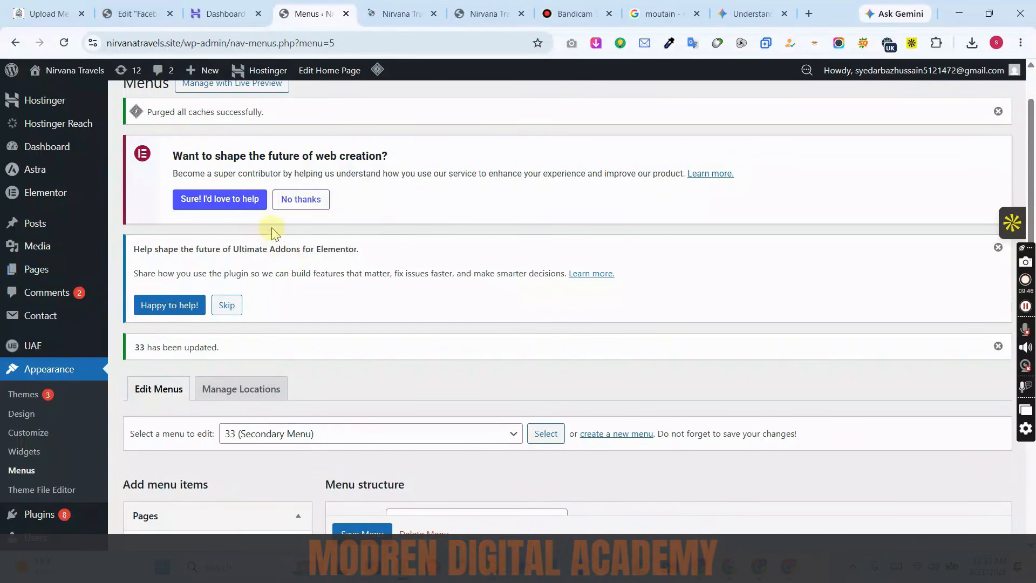
{"action": "scroll", "coordinate": [272, 232], "scroll_direction": "down", "scroll_amount": 3}
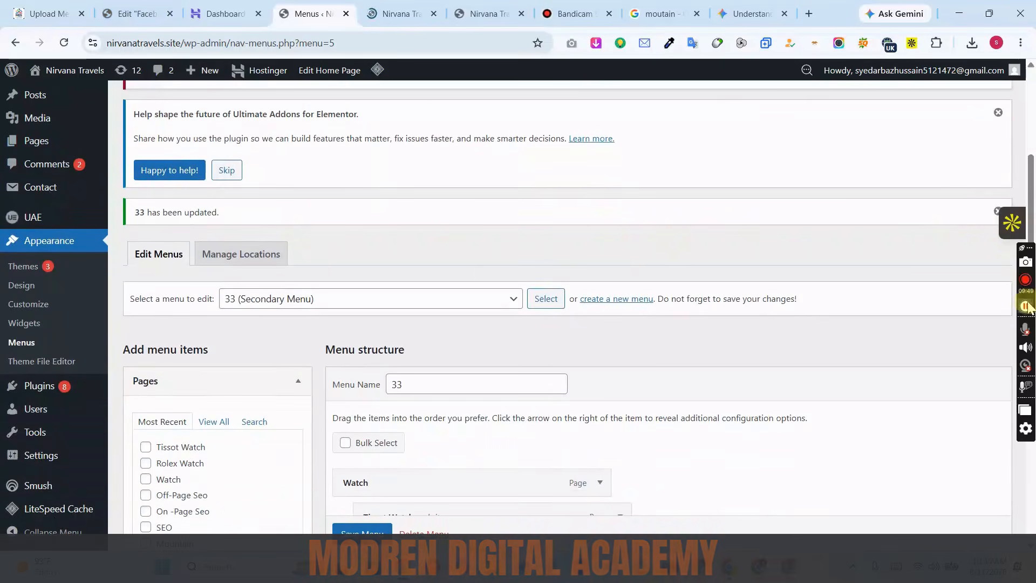
{"action": "left_click", "coordinate": [1025, 306]}
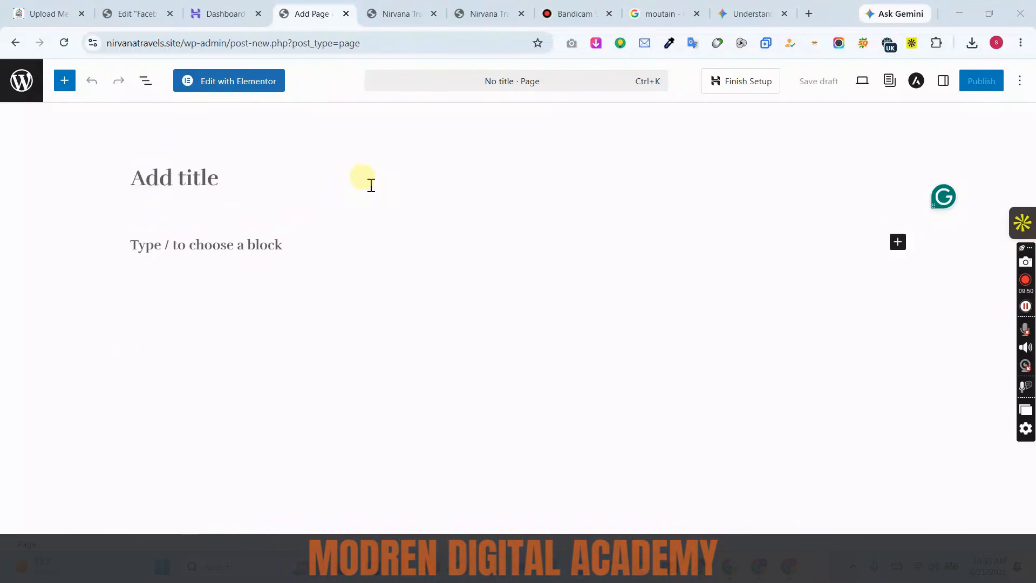
Step: Title the new page menu and publish it
{"action": "left_click", "coordinate": [371, 185]}
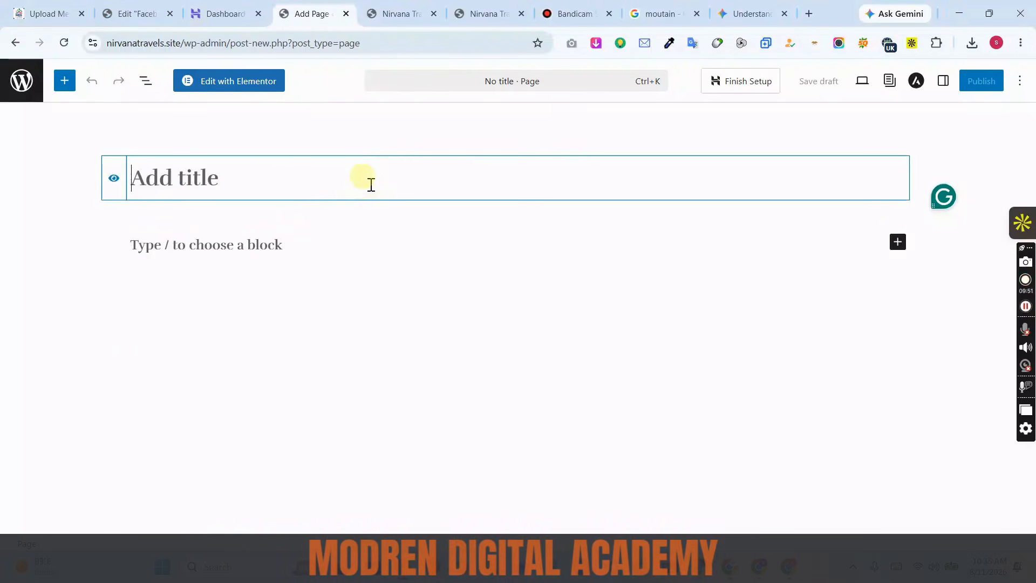
{"action": "type", "text": "em"}
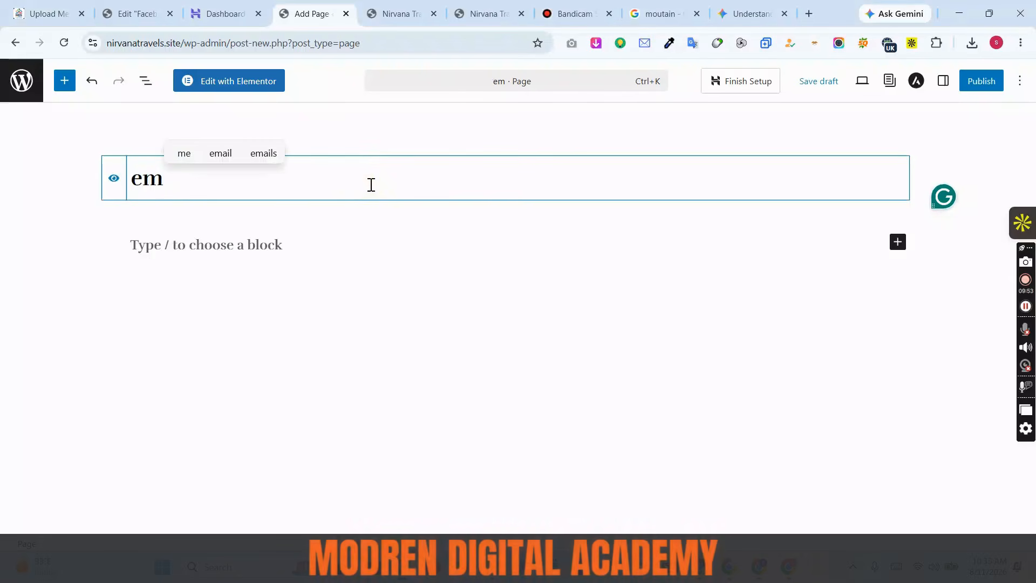
{"action": "key", "text": "BackSpace"}
{"action": "key", "text": "BackSpace"}
{"action": "type", "text": "menu"}
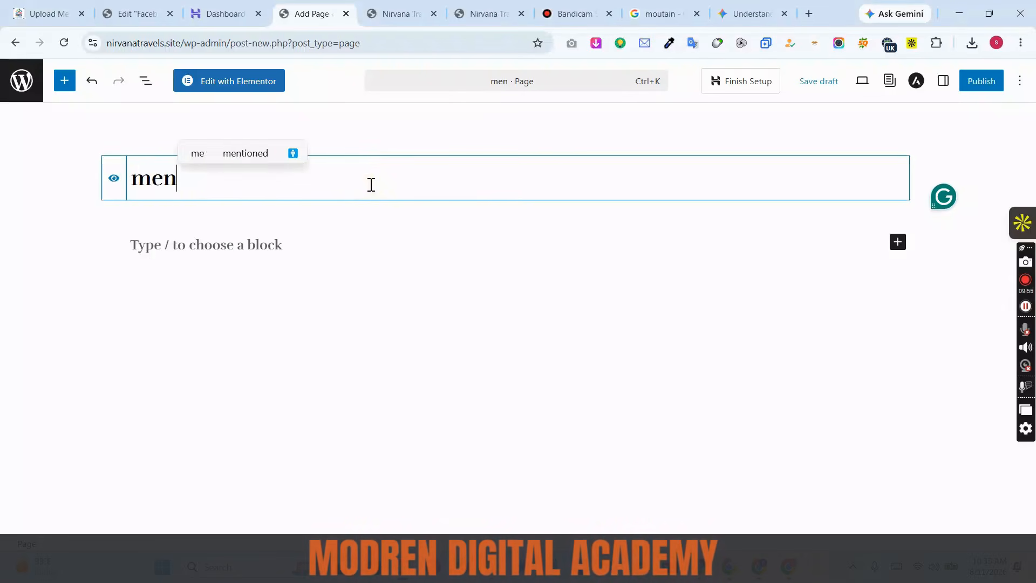
{"action": "left_click", "coordinate": [978, 81]}
{"action": "left_click", "coordinate": [977, 81]}
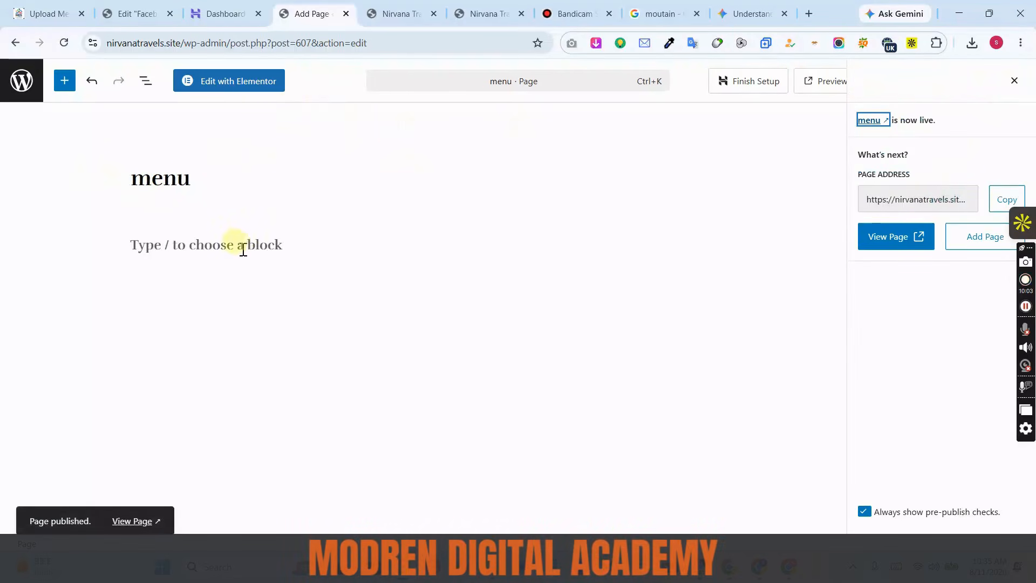
Step: Open the menu page in the Elementor editor, agreeing to leave the WordPress editor
{"action": "left_click", "coordinate": [681, 240]}
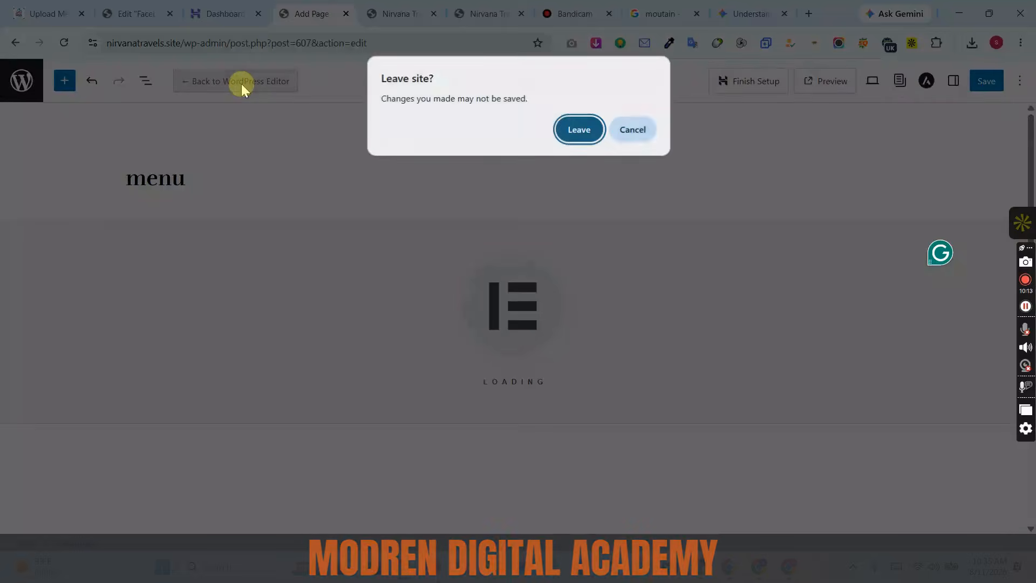
{"action": "left_click", "coordinate": [588, 131]}
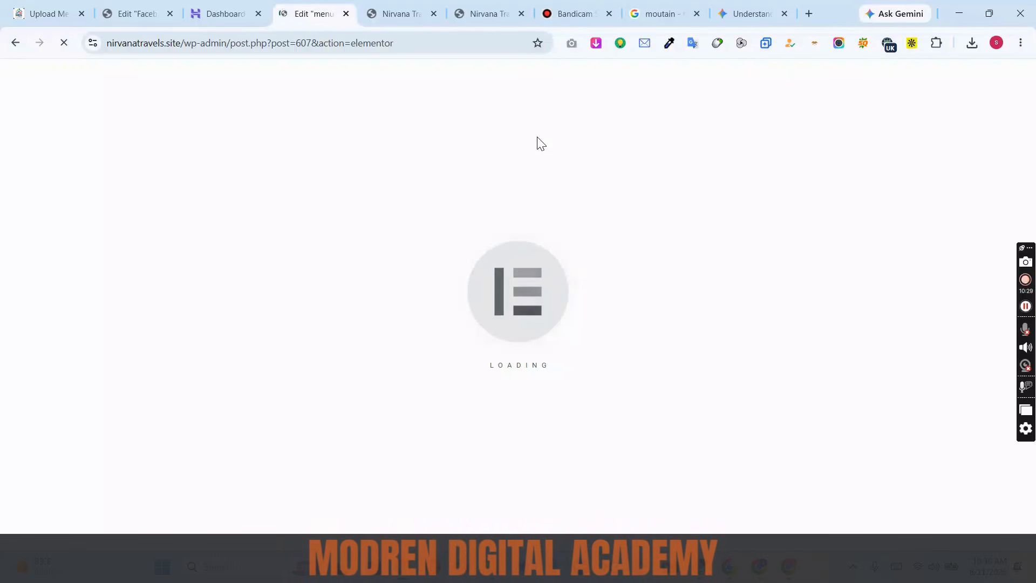
{"action": "left_click", "coordinate": [1026, 306]}
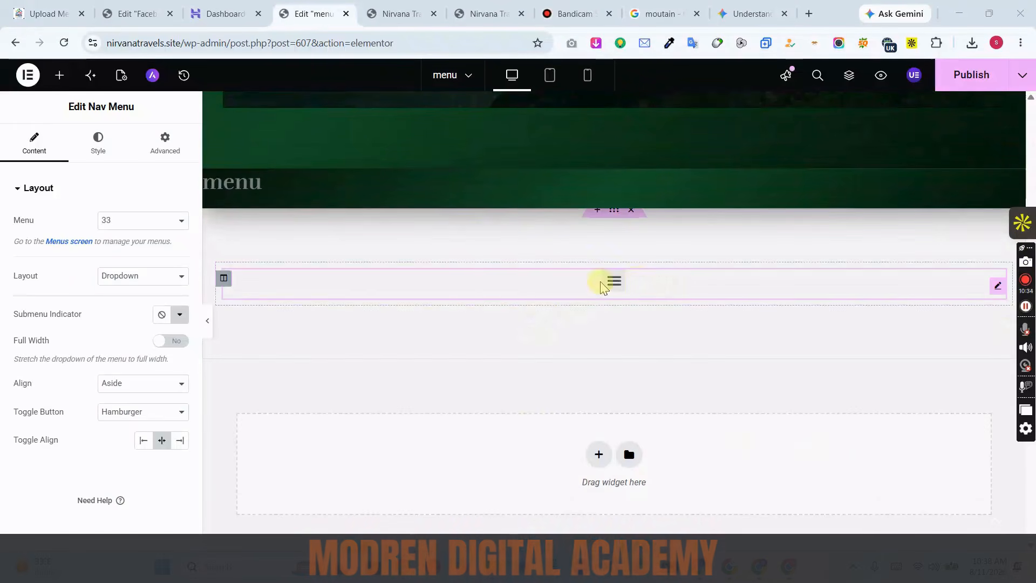
Step: Set the Nav Menu layout to Horizontal and preview the Watch and SEO submenus
{"action": "left_click", "coordinate": [156, 281]}
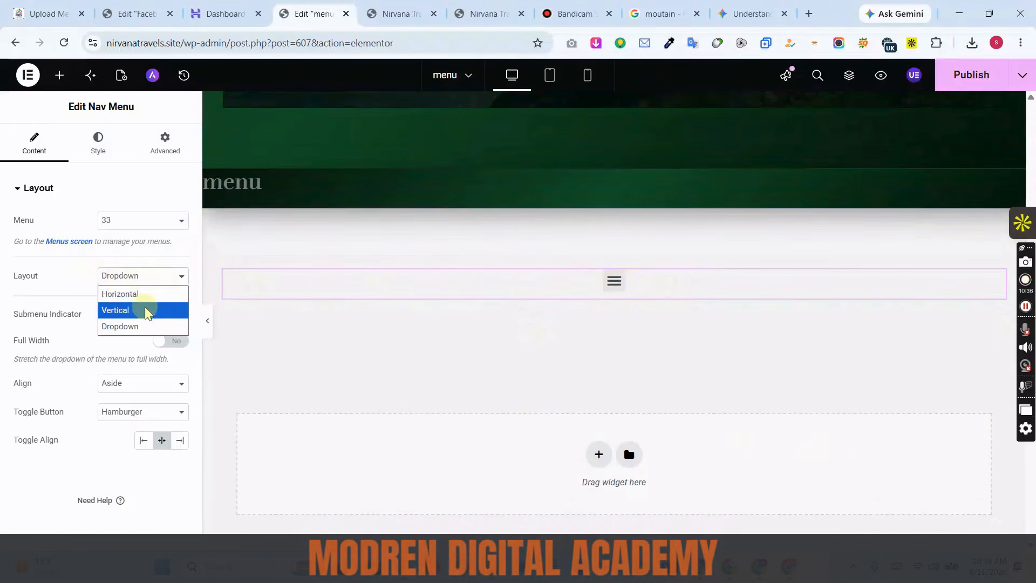
{"action": "left_click", "coordinate": [140, 294]}
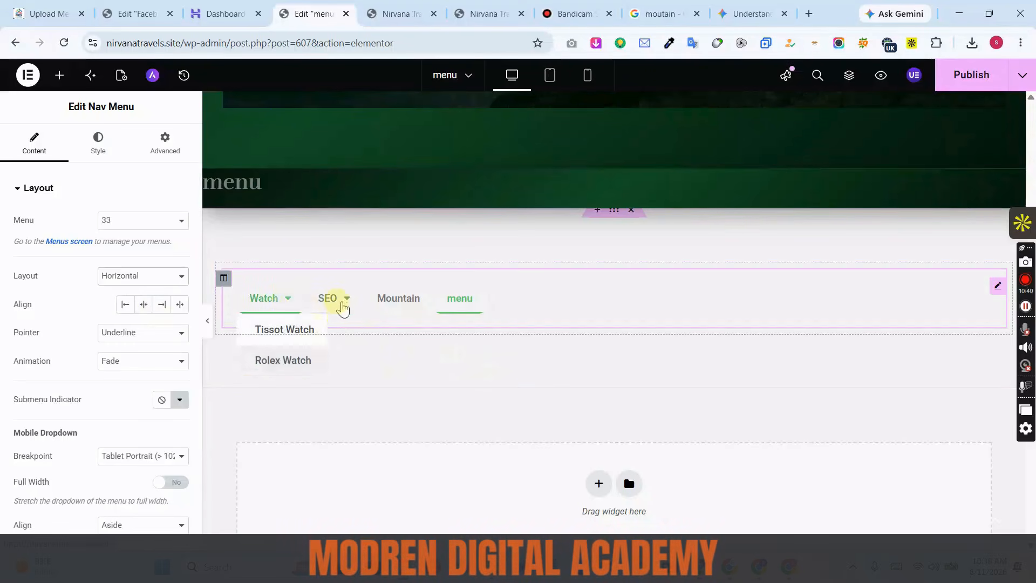
{"action": "mouse_move", "coordinate": [342, 305]}
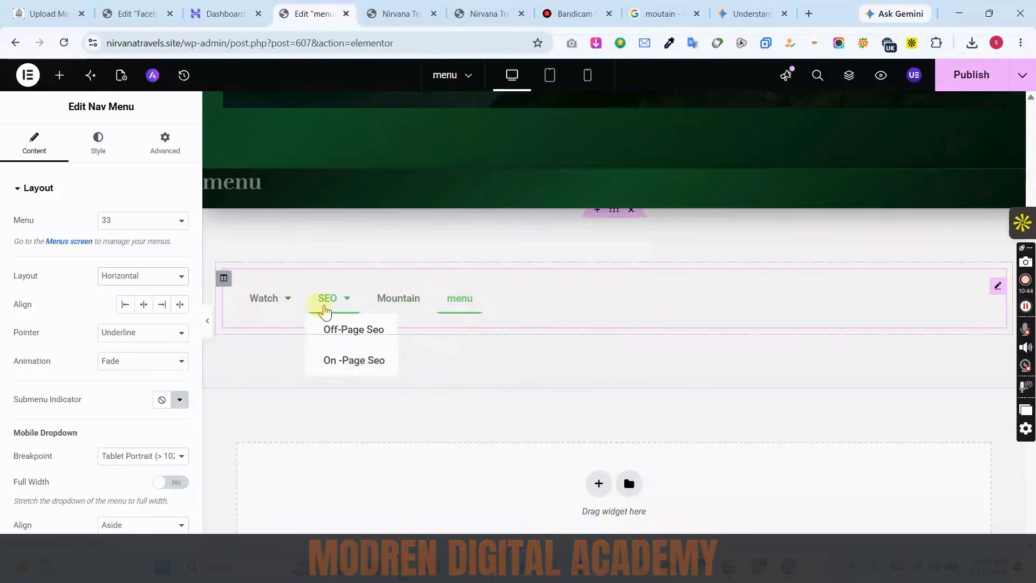
Step: Try the Vertical layout for the Nav Menu and switch the layout back to Dropdown
{"action": "left_click", "coordinate": [133, 275]}
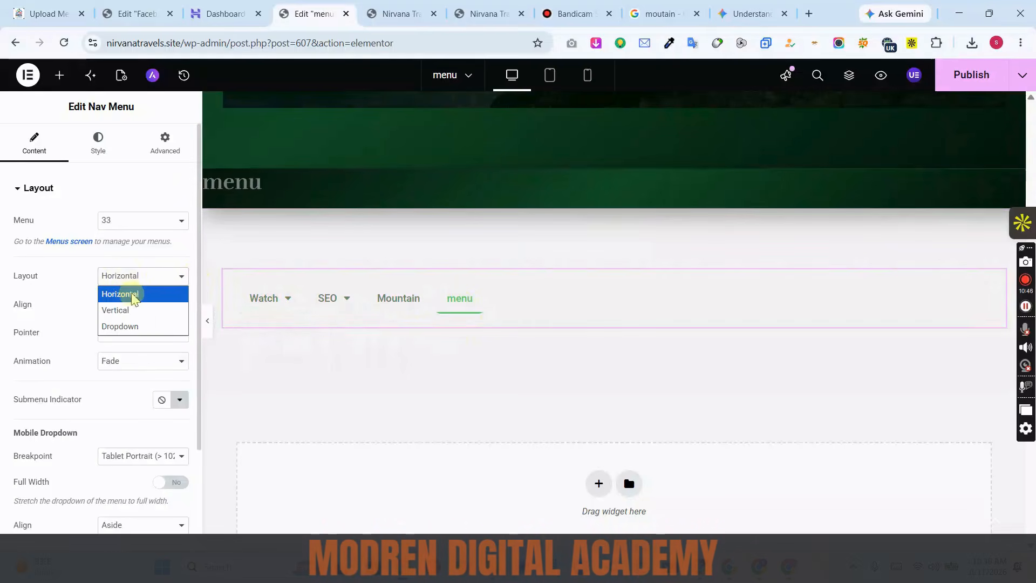
{"action": "left_click", "coordinate": [134, 308]}
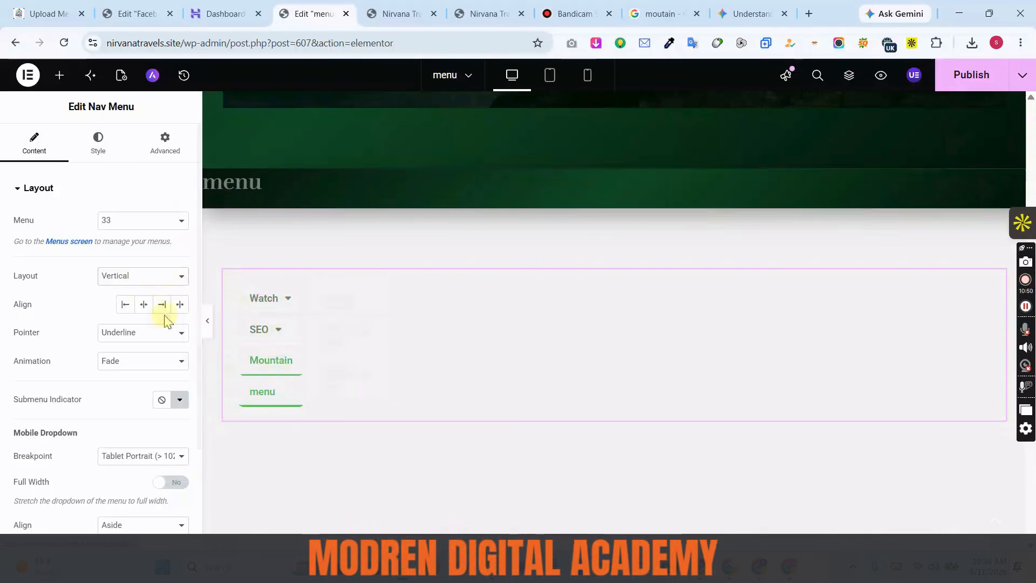
{"action": "left_click", "coordinate": [162, 276]}
{"action": "left_click", "coordinate": [156, 328]}
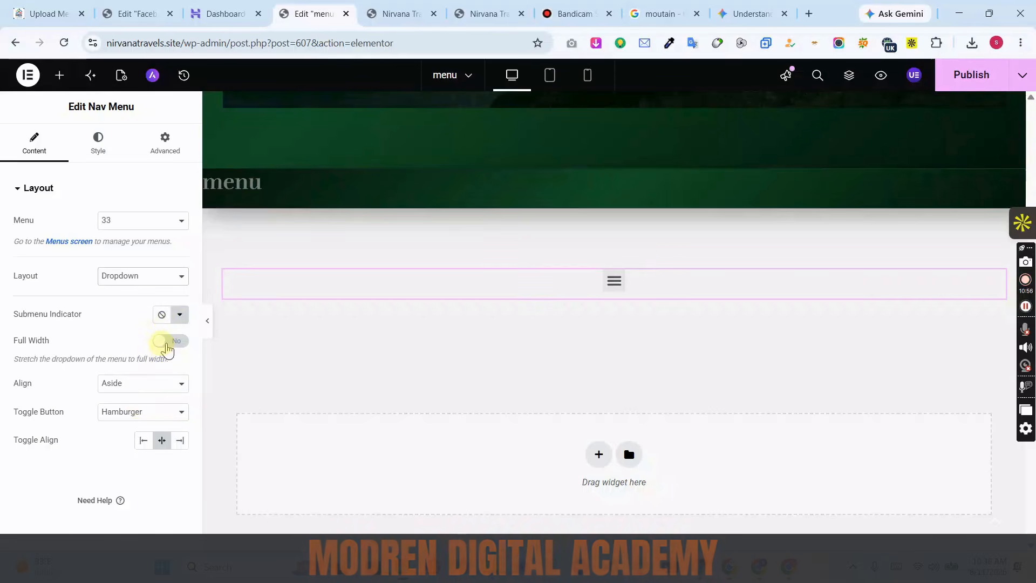
Step: Try the dropdown's full-width option and left toggle alignment, restoring no full width and centre alignment
{"action": "left_click", "coordinate": [165, 343]}
{"action": "left_click", "coordinate": [166, 343]}
{"action": "left_click", "coordinate": [165, 384]}
{"action": "left_click", "coordinate": [164, 384]}
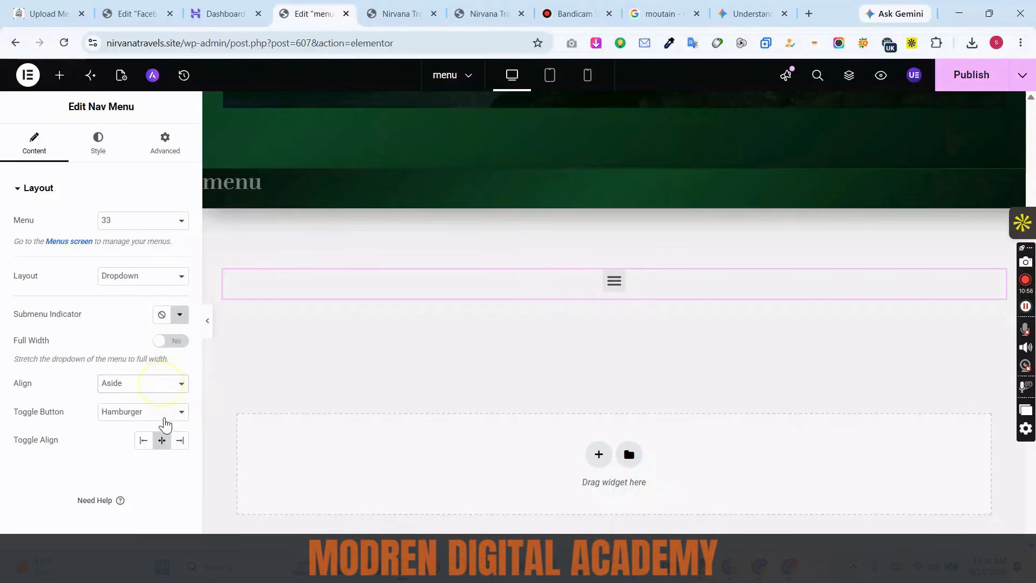
{"action": "left_click", "coordinate": [160, 417]}
{"action": "left_click", "coordinate": [159, 443]}
{"action": "left_click", "coordinate": [144, 440]}
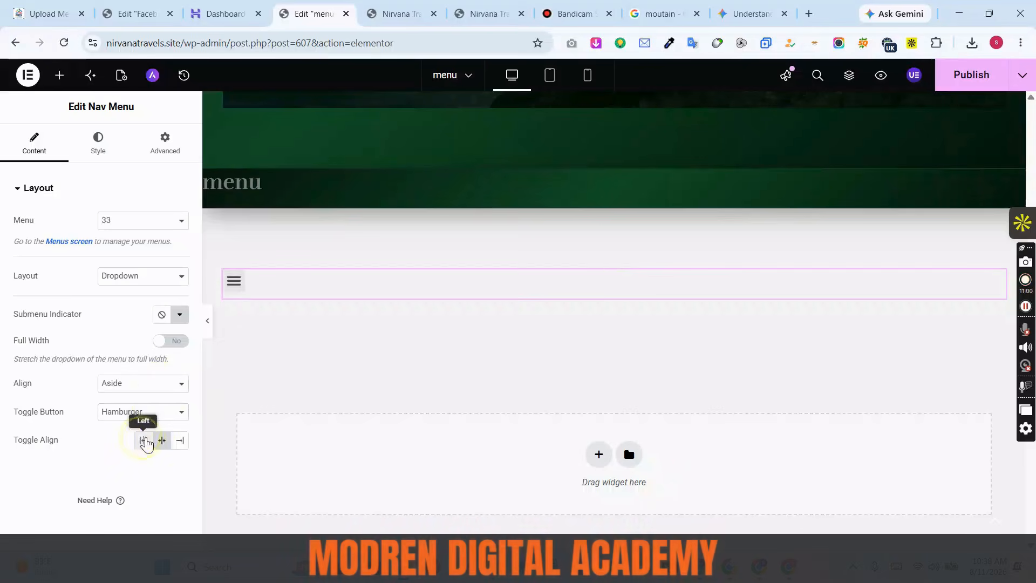
{"action": "left_click", "coordinate": [159, 442]}
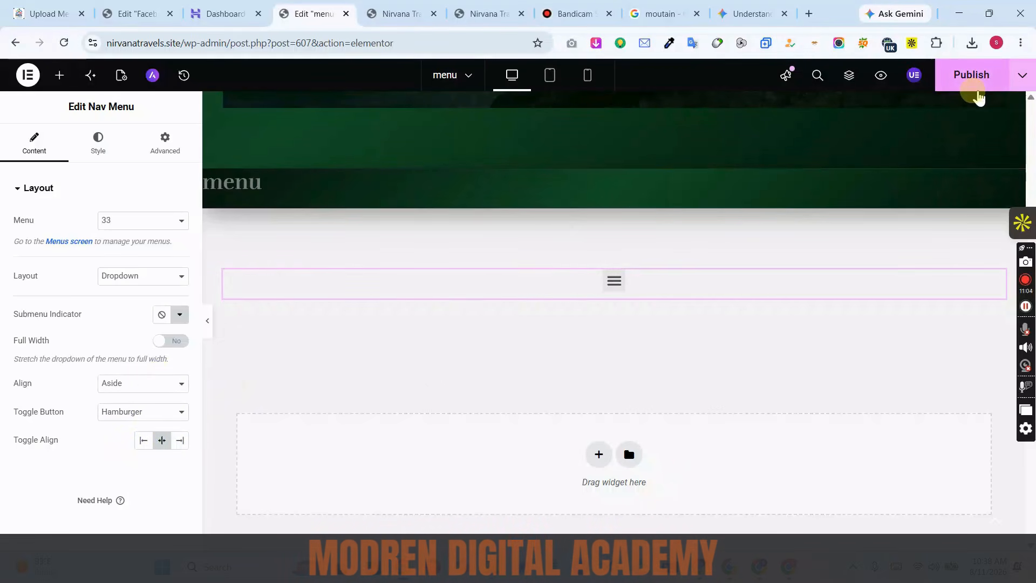
{"action": "scroll", "coordinate": [672, 118], "scroll_direction": "up", "scroll_amount": 10}
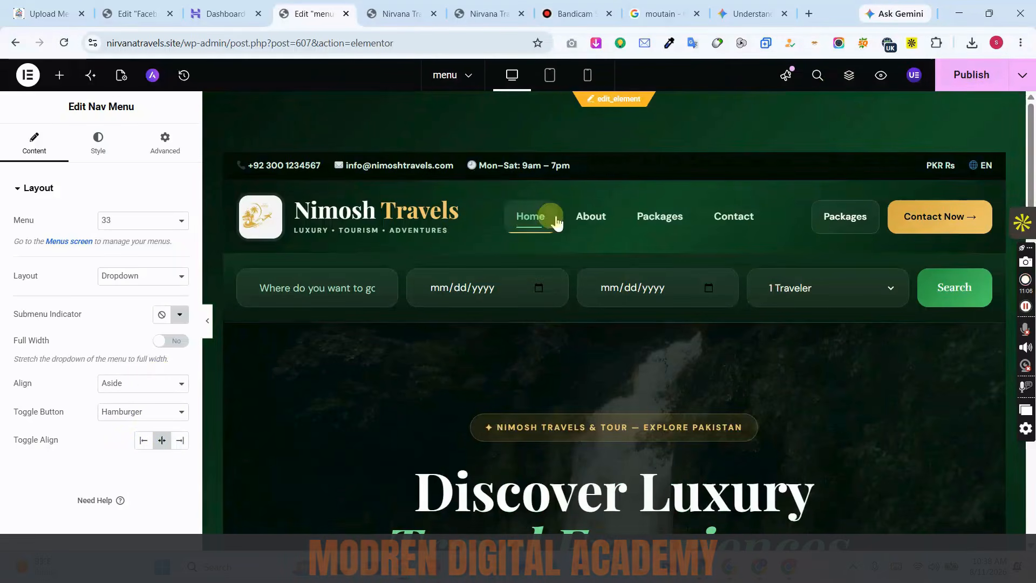
{"action": "scroll", "coordinate": [723, 292], "scroll_direction": "down", "scroll_amount": 10}
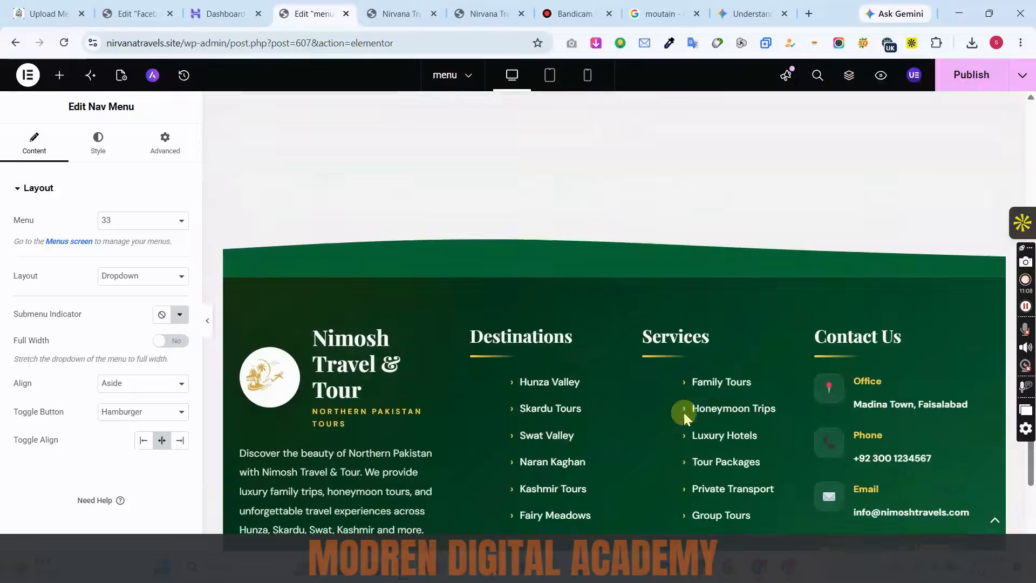
{"action": "scroll", "coordinate": [683, 410], "scroll_direction": "up", "scroll_amount": 10}
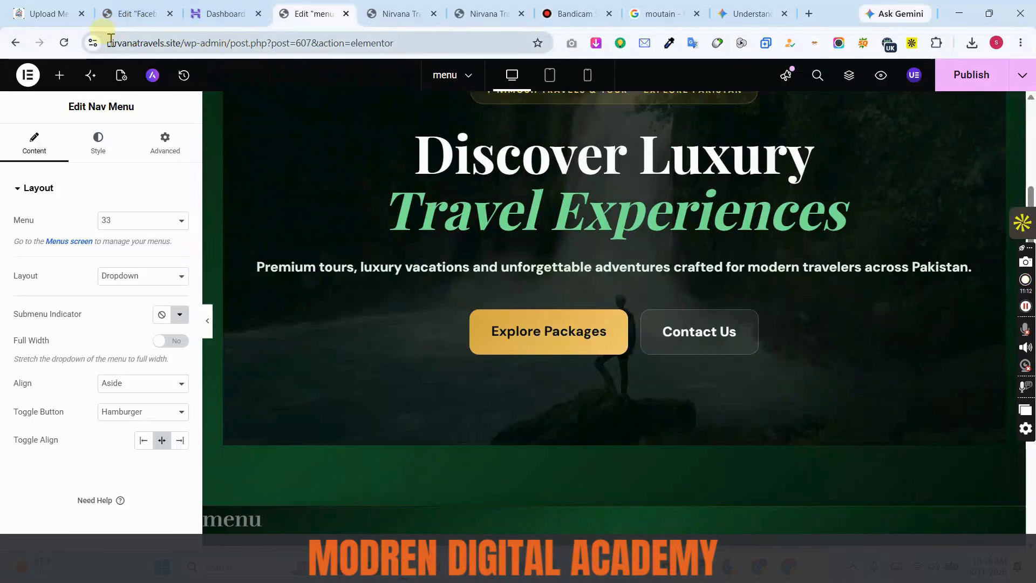
Step: Open the WordPress dashboard in a new browser tab and go to the site's Menus editor
{"action": "left_click_drag", "start_coordinate": [108, 41], "coordinate": [793, 14]}
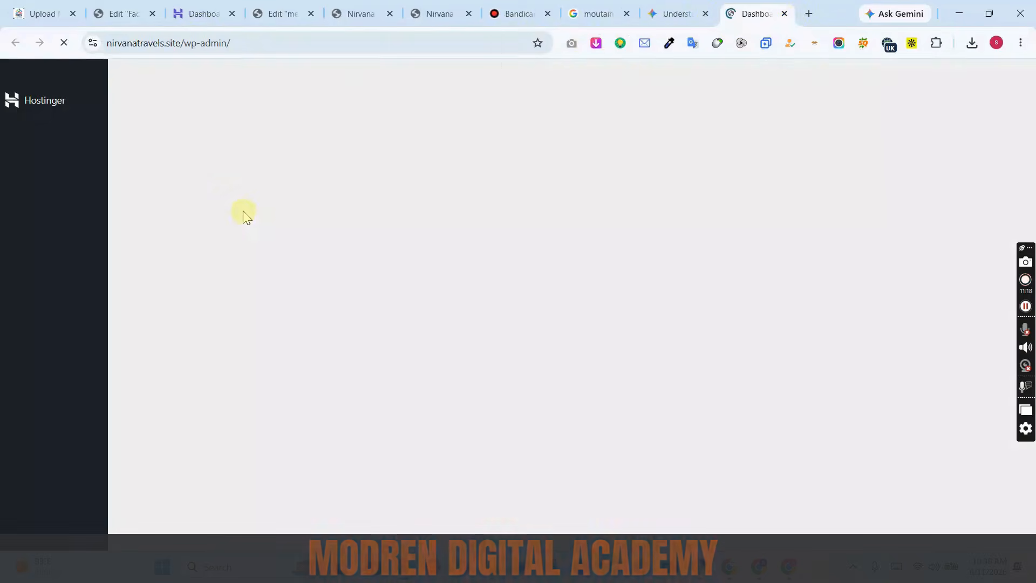
{"action": "scroll", "coordinate": [247, 354], "scroll_direction": "down", "scroll_amount": 7}
{"action": "scroll", "coordinate": [248, 354], "scroll_direction": "down", "scroll_amount": 9}
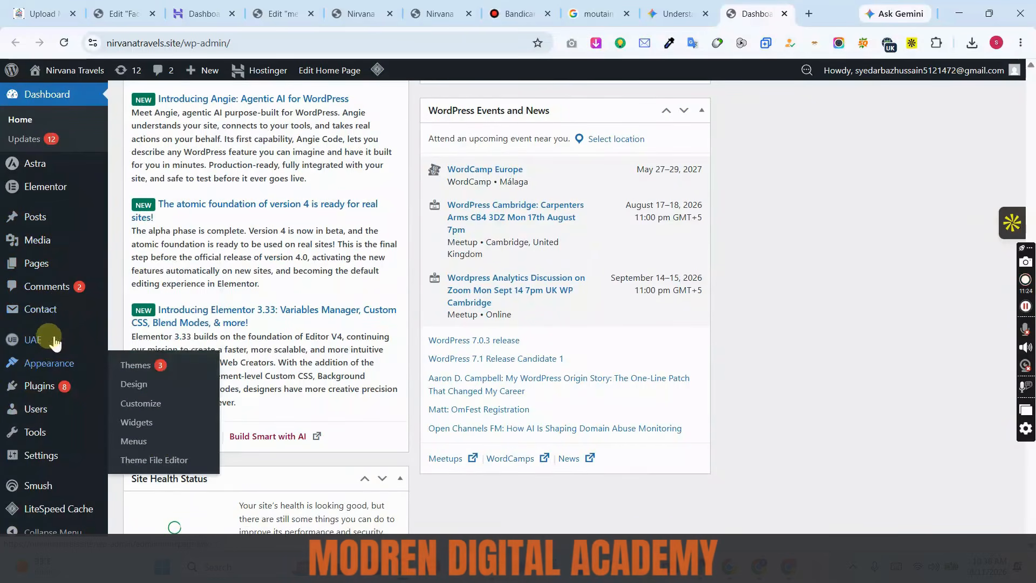
{"action": "scroll", "coordinate": [54, 329], "scroll_direction": "up", "scroll_amount": 4}
{"action": "mouse_move", "coordinate": [63, 312]}
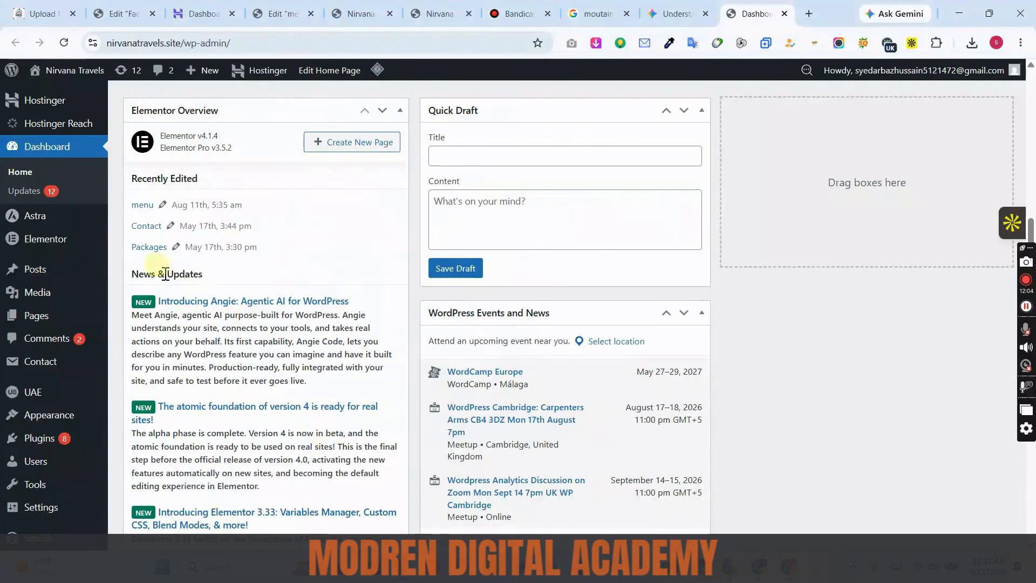
{"action": "mouse_move", "coordinate": [49, 414]}
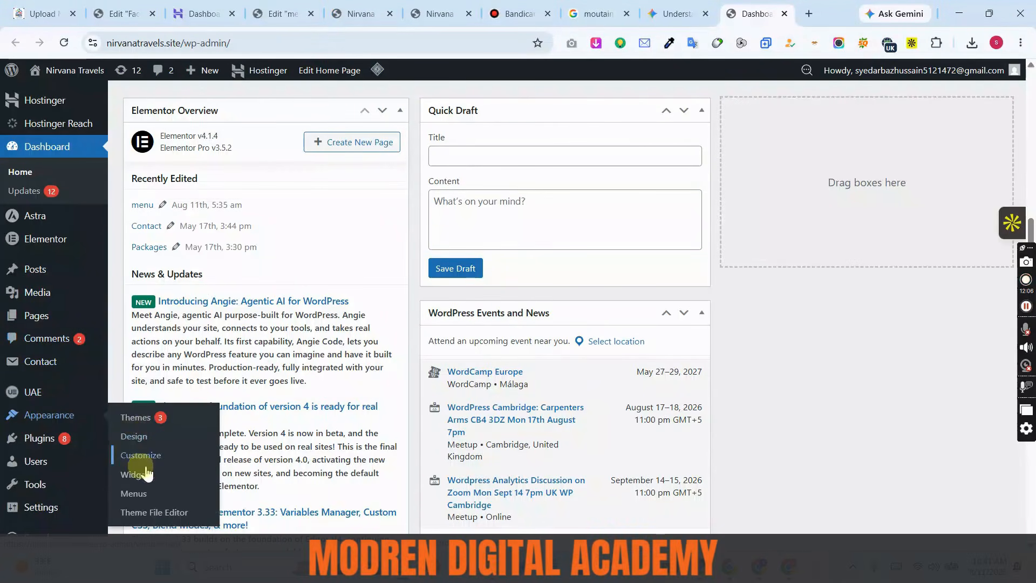
{"action": "left_click", "coordinate": [148, 494]}
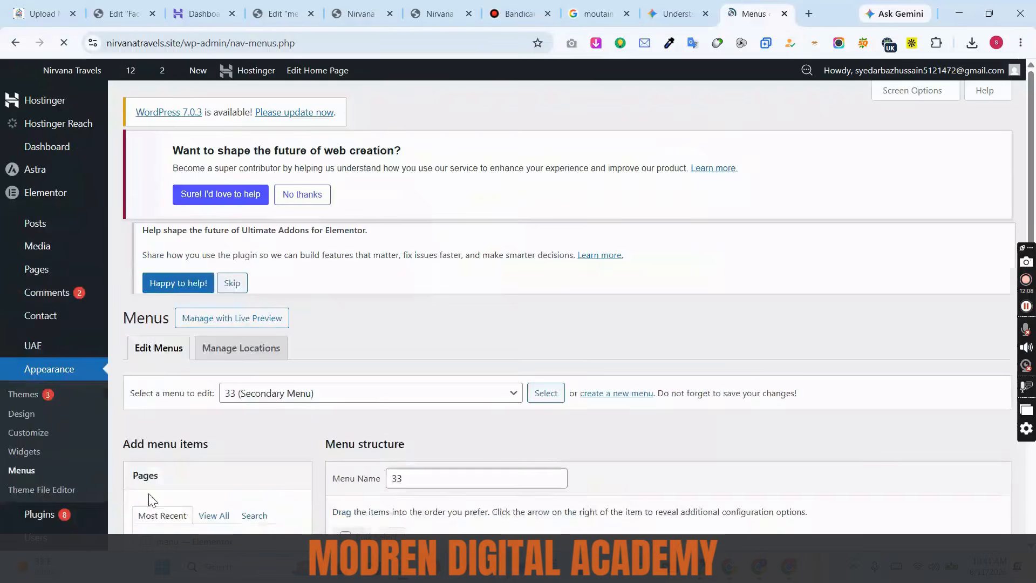
Step: Examine menu 33's available pages, nested item structure and display location settings
{"action": "scroll", "coordinate": [532, 353], "scroll_direction": "down", "scroll_amount": 6}
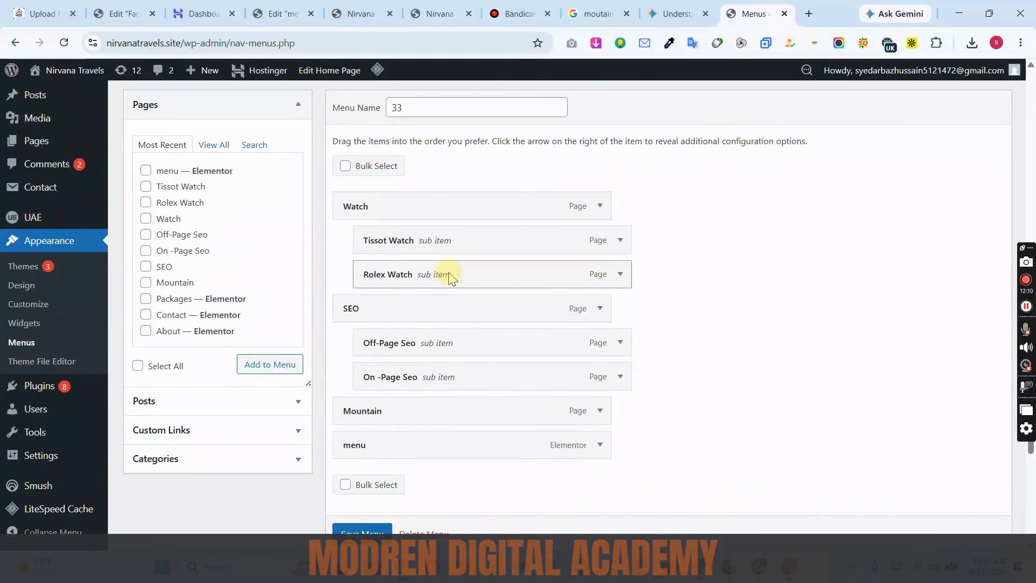
{"action": "scroll", "coordinate": [451, 291], "scroll_direction": "down", "scroll_amount": 4}
{"action": "scroll", "coordinate": [458, 331], "scroll_direction": "up", "scroll_amount": 4}
{"action": "scroll", "coordinate": [458, 331], "scroll_direction": "up", "scroll_amount": 8}
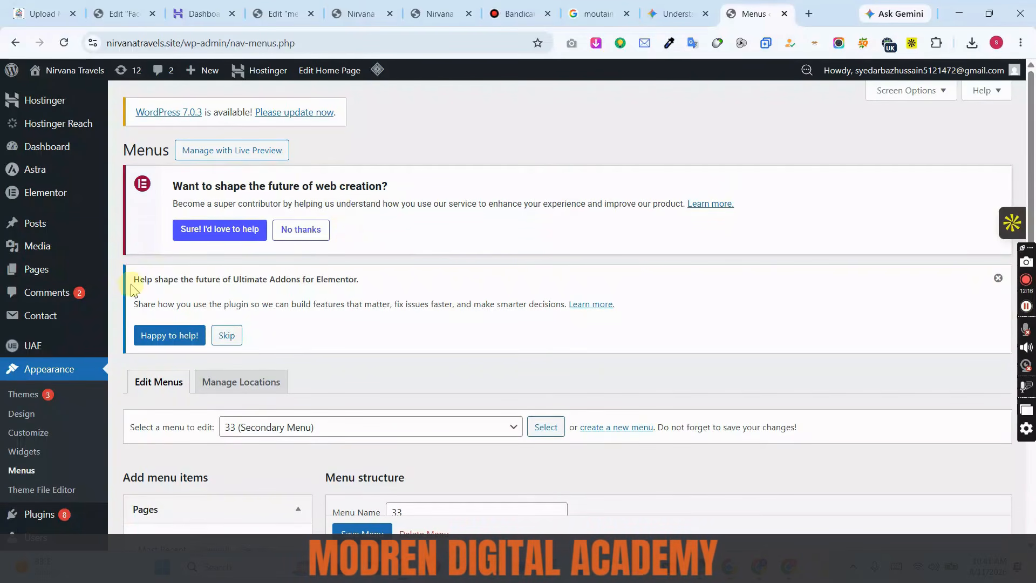
{"action": "scroll", "coordinate": [131, 286], "scroll_direction": "down", "scroll_amount": 5}
{"action": "scroll", "coordinate": [132, 292], "scroll_direction": "down", "scroll_amount": 7}
{"action": "scroll", "coordinate": [131, 291], "scroll_direction": "up", "scroll_amount": 11}
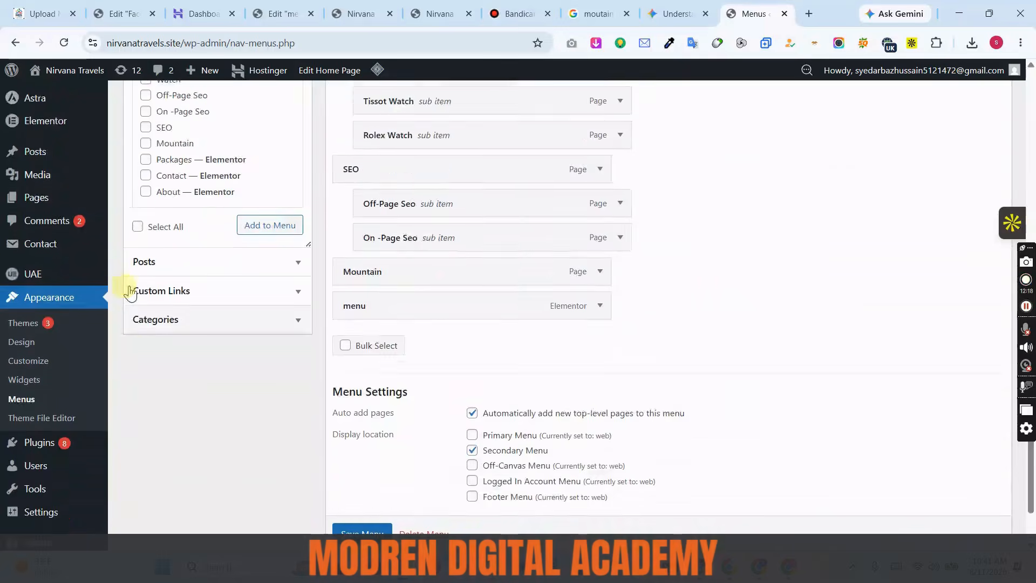
{"action": "scroll", "coordinate": [131, 293], "scroll_direction": "up", "scroll_amount": 2}
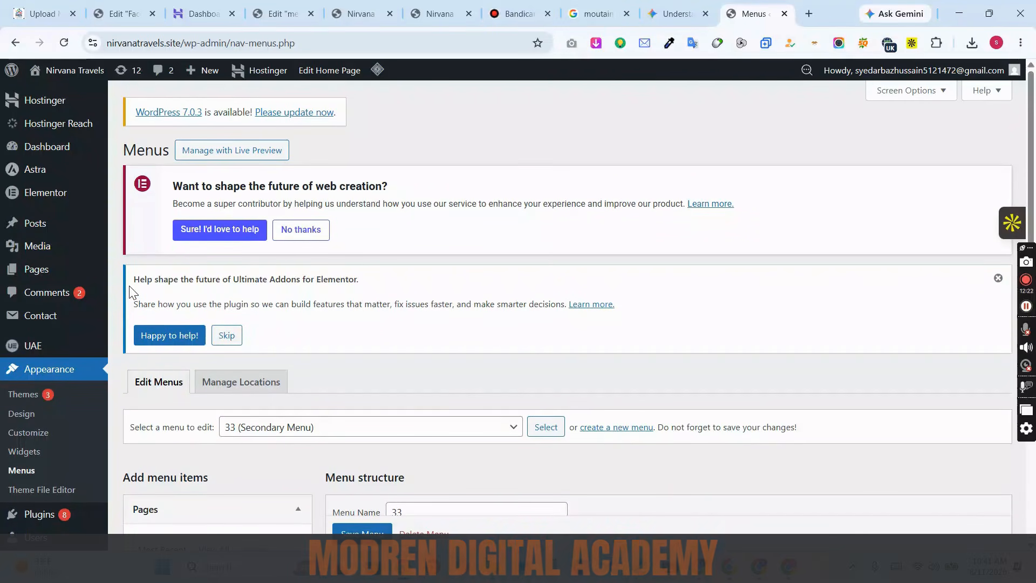
{"action": "scroll", "coordinate": [131, 292], "scroll_direction": "down", "scroll_amount": 6}
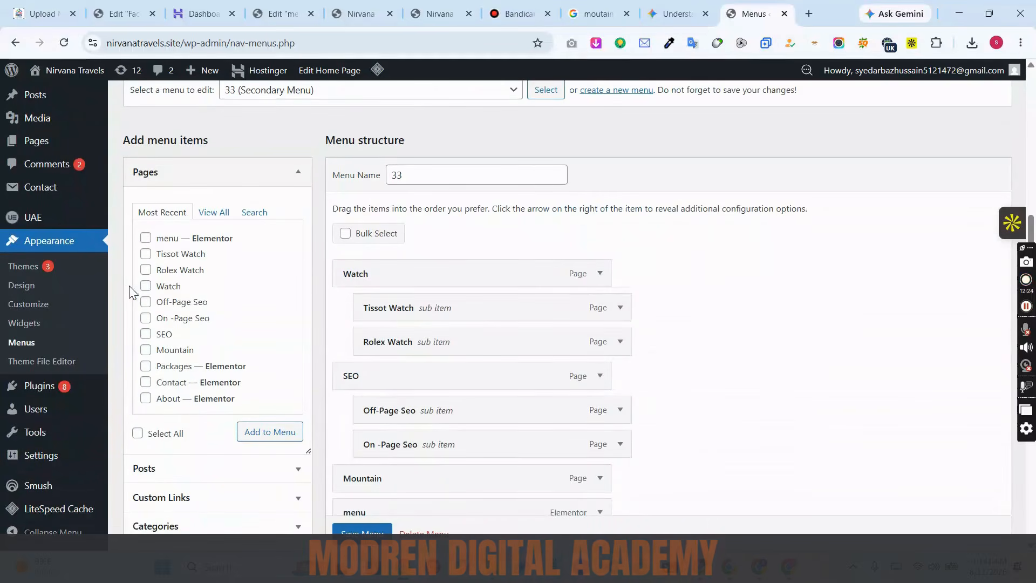
{"action": "scroll", "coordinate": [131, 291], "scroll_direction": "up", "scroll_amount": 6}
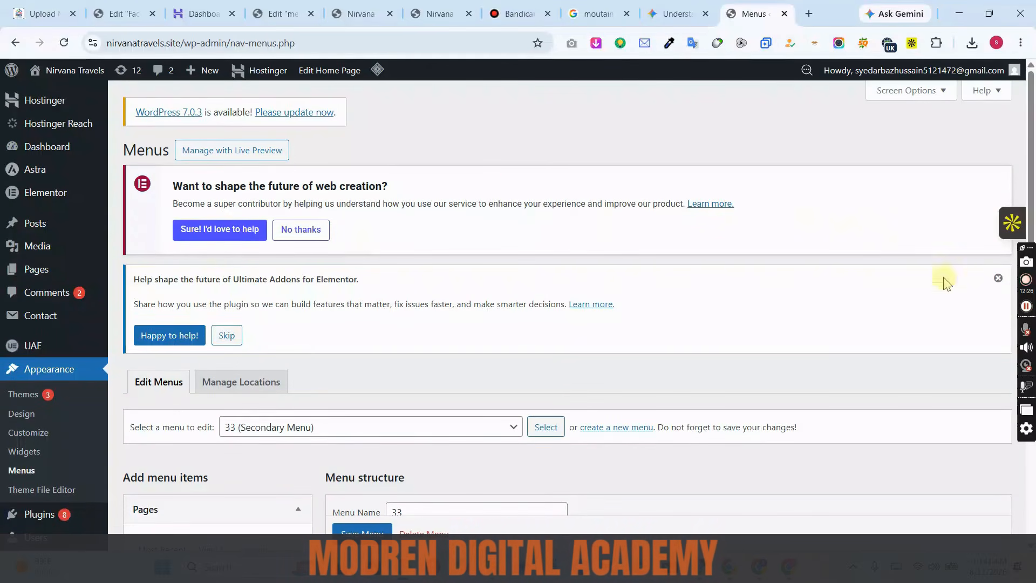
Step: Open the existing menu page from the site's page list in the Elementor editor
{"action": "left_click", "coordinate": [1028, 304]}
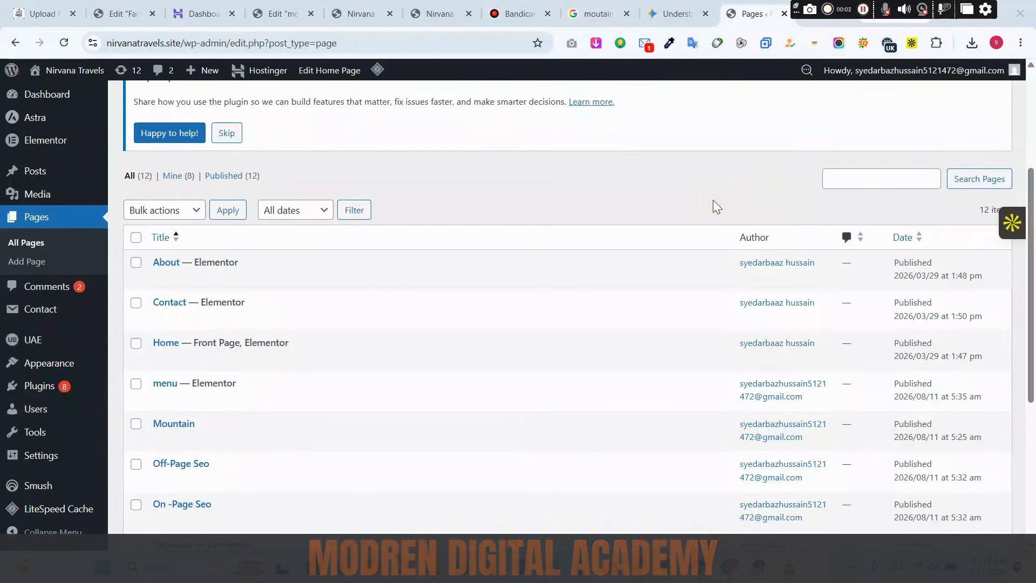
{"action": "scroll", "coordinate": [540, 213], "scroll_direction": "down", "scroll_amount": 3}
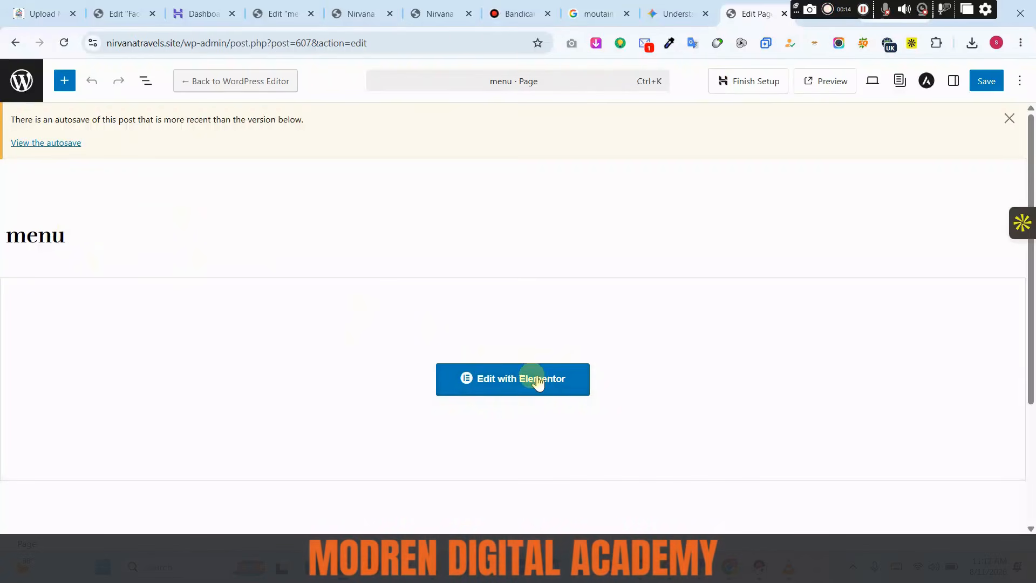
{"action": "left_click", "coordinate": [538, 380]}
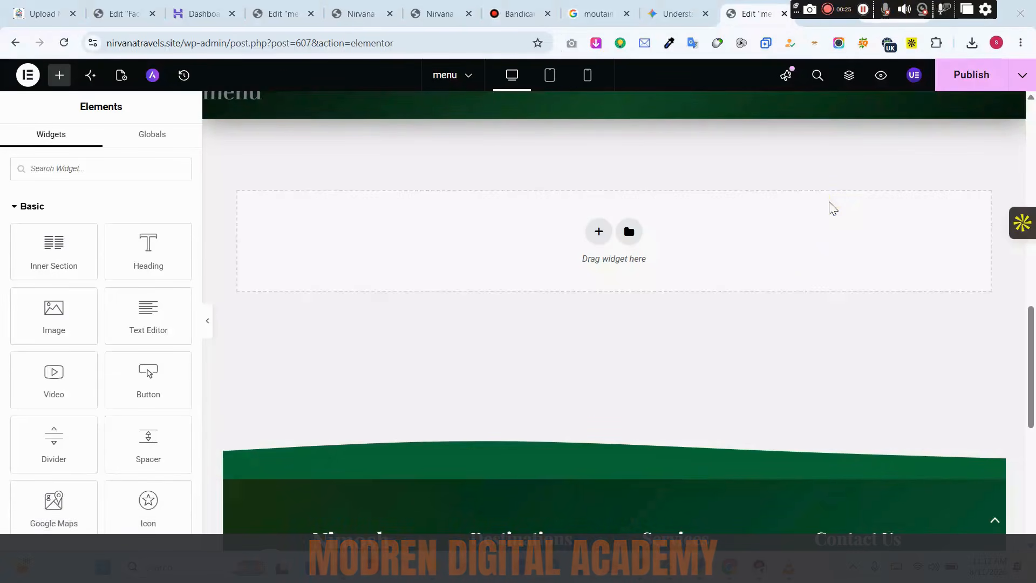
Step: Examine the menu page's header navigation, empty content area and footer in the editing canvas
{"action": "scroll", "coordinate": [657, 305], "scroll_direction": "up", "scroll_amount": 10}
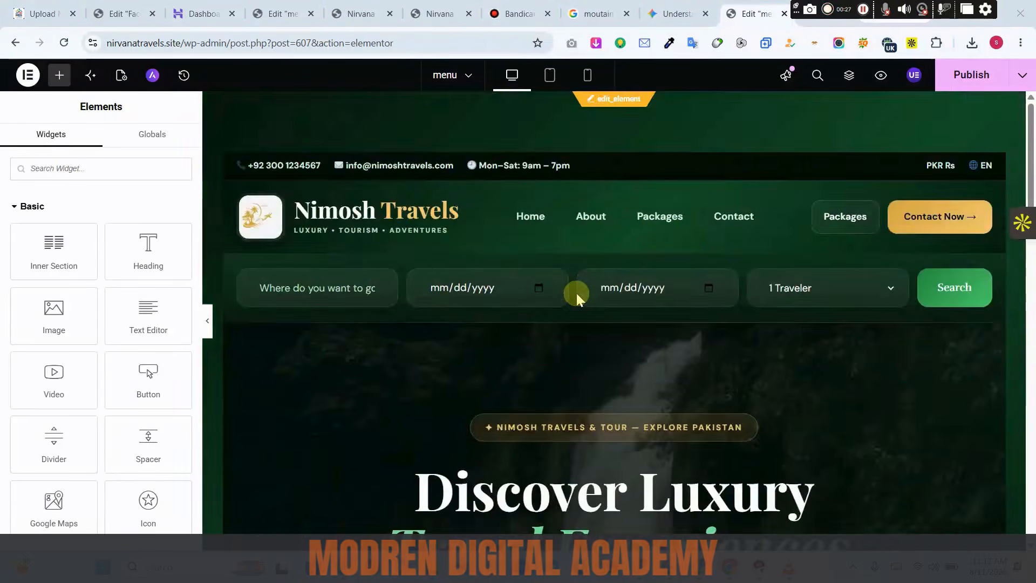
{"action": "scroll", "coordinate": [576, 300], "scroll_direction": "down", "scroll_amount": 6}
{"action": "scroll", "coordinate": [576, 299], "scroll_direction": "down", "scroll_amount": 5}
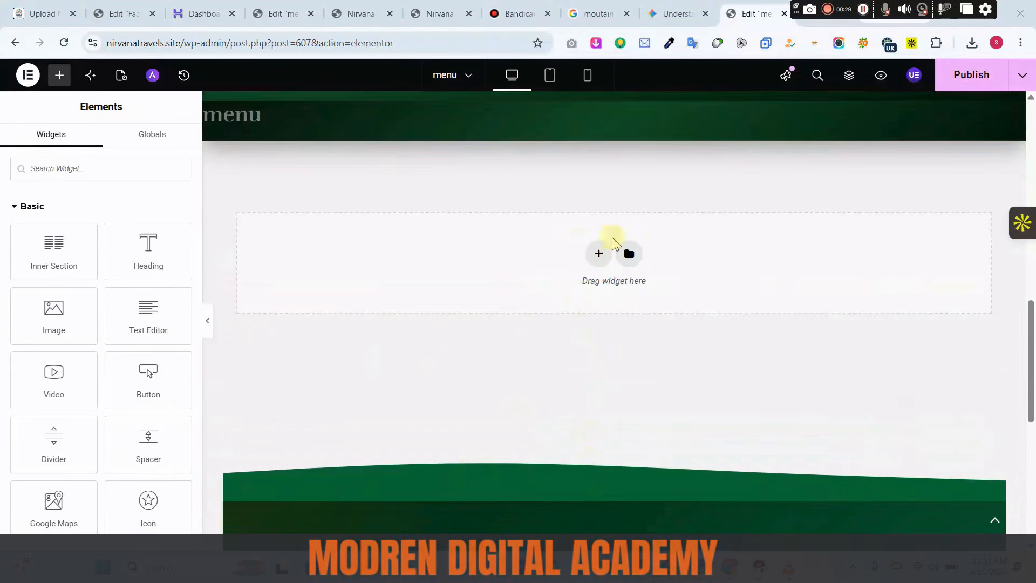
{"action": "scroll", "coordinate": [596, 262], "scroll_direction": "up", "scroll_amount": 6}
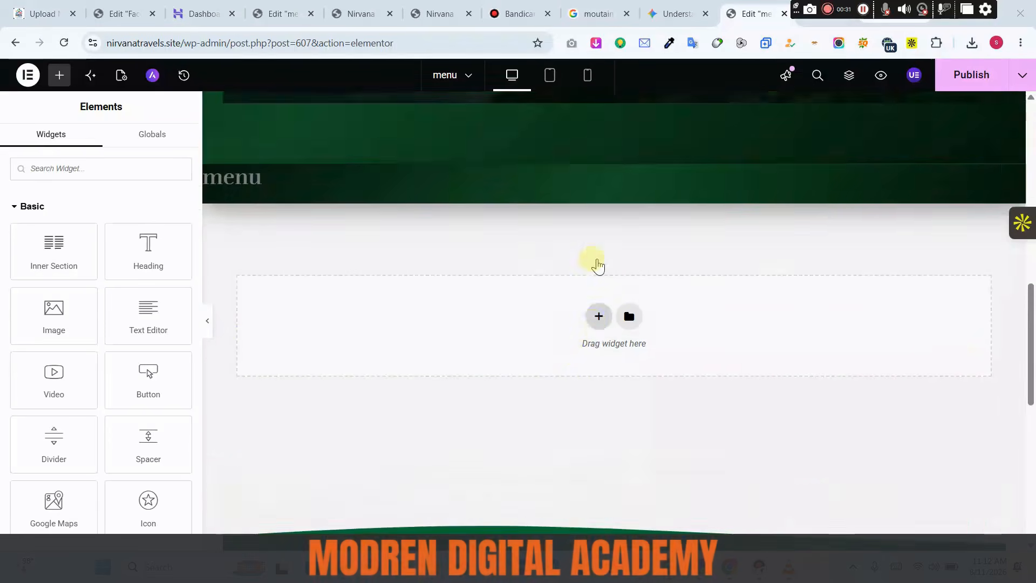
{"action": "scroll", "coordinate": [608, 206], "scroll_direction": "up", "scroll_amount": 7}
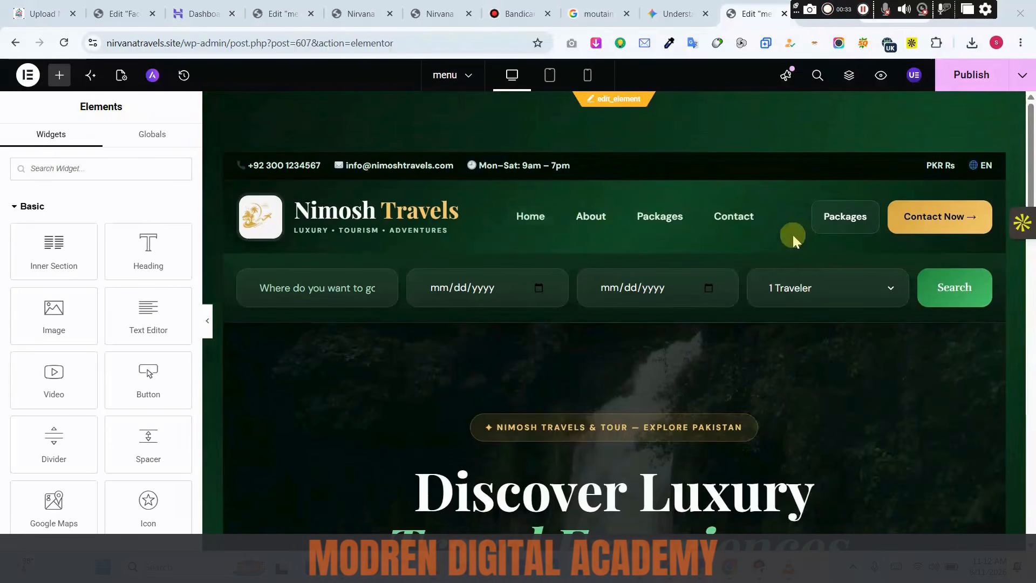
{"action": "scroll", "coordinate": [669, 257], "scroll_direction": "down", "scroll_amount": 3}
{"action": "scroll", "coordinate": [646, 287], "scroll_direction": "down", "scroll_amount": 13}
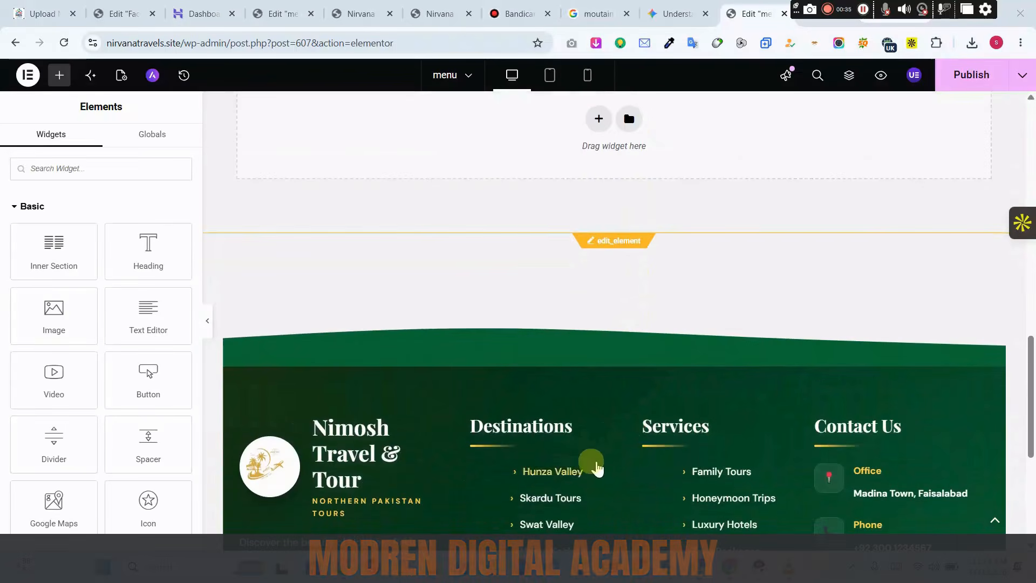
{"action": "scroll", "coordinate": [592, 463], "scroll_direction": "down", "scroll_amount": 4}
{"action": "scroll", "coordinate": [588, 443], "scroll_direction": "up", "scroll_amount": 6}
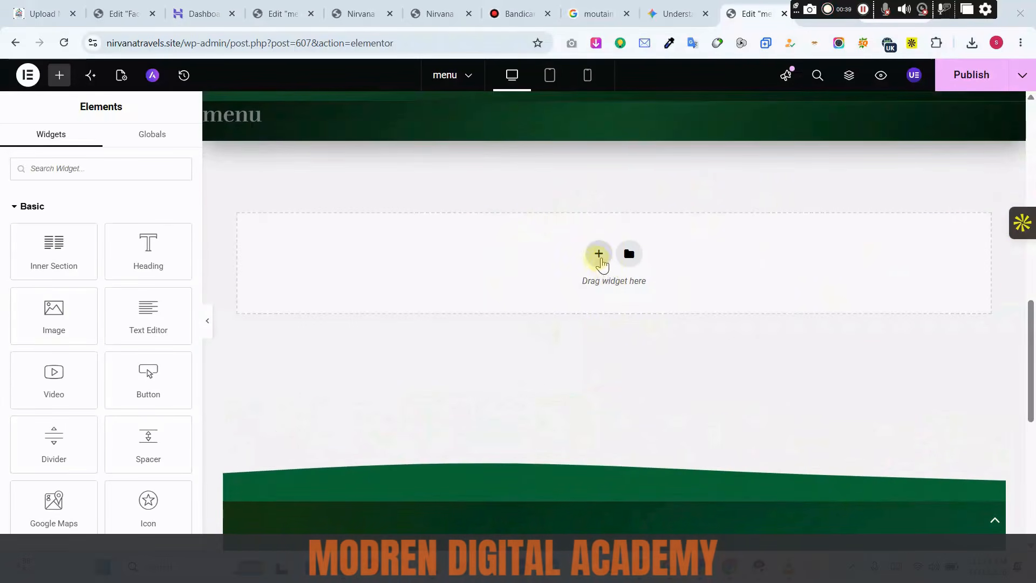
Step: Add a single-column section to the menu page's empty content area with its content width set to Boxed
{"action": "left_click", "coordinate": [600, 260]}
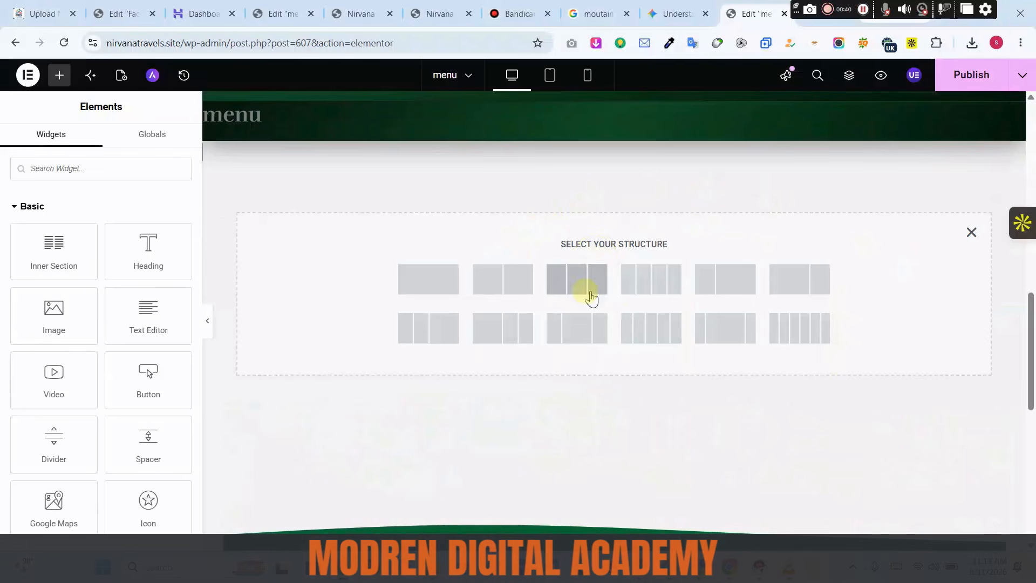
{"action": "left_click", "coordinate": [432, 296]}
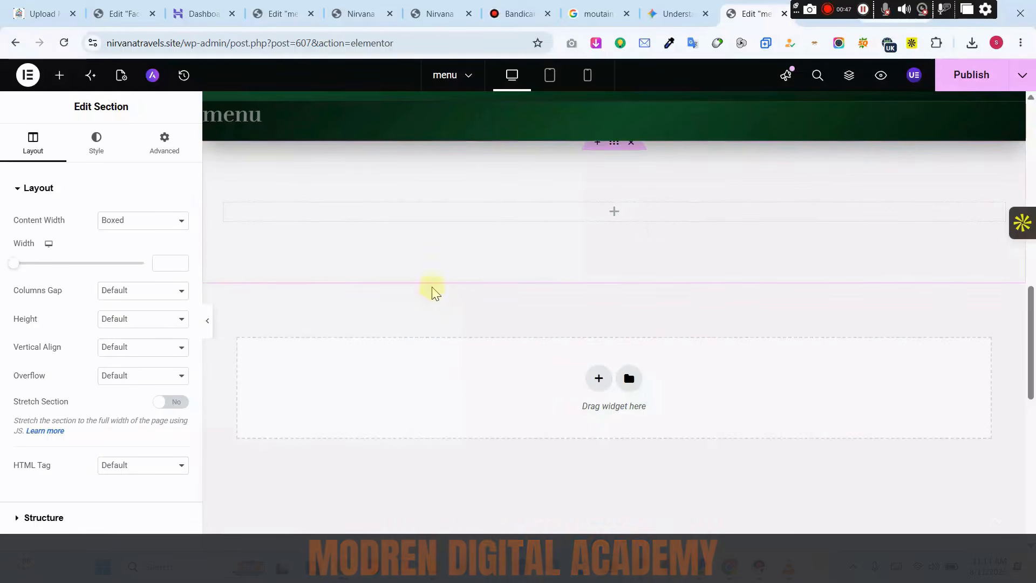
{"action": "left_click", "coordinate": [163, 223]}
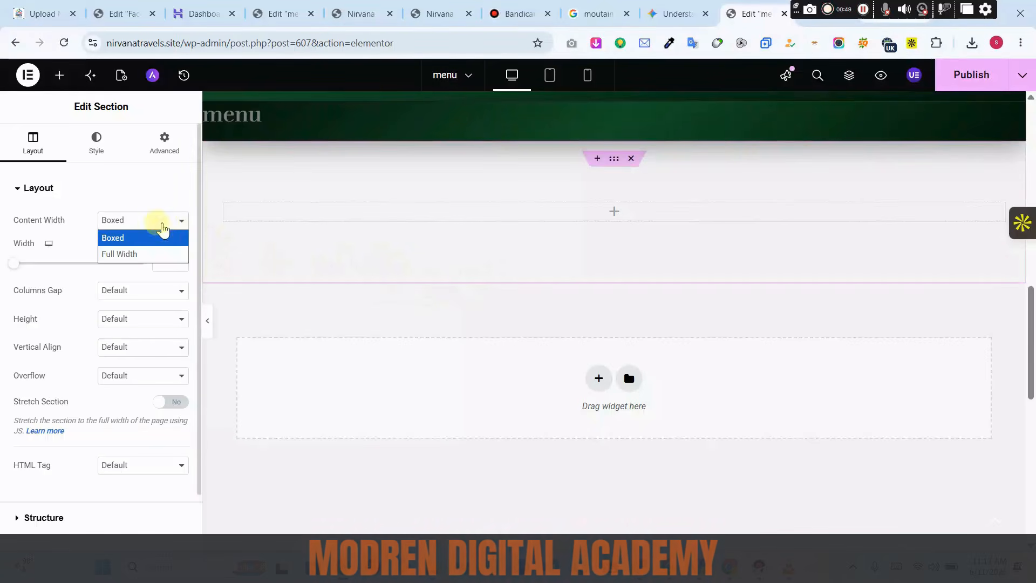
{"action": "left_click", "coordinate": [142, 244]}
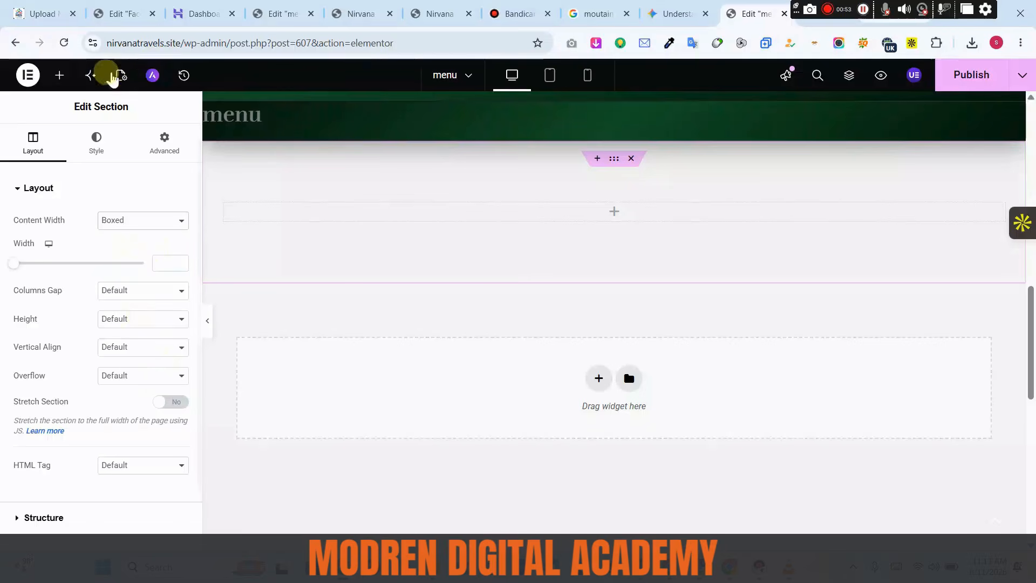
Step: Search the widgets for "nav" and place a Nav Menu widget in the new section
{"action": "left_click", "coordinate": [59, 76]}
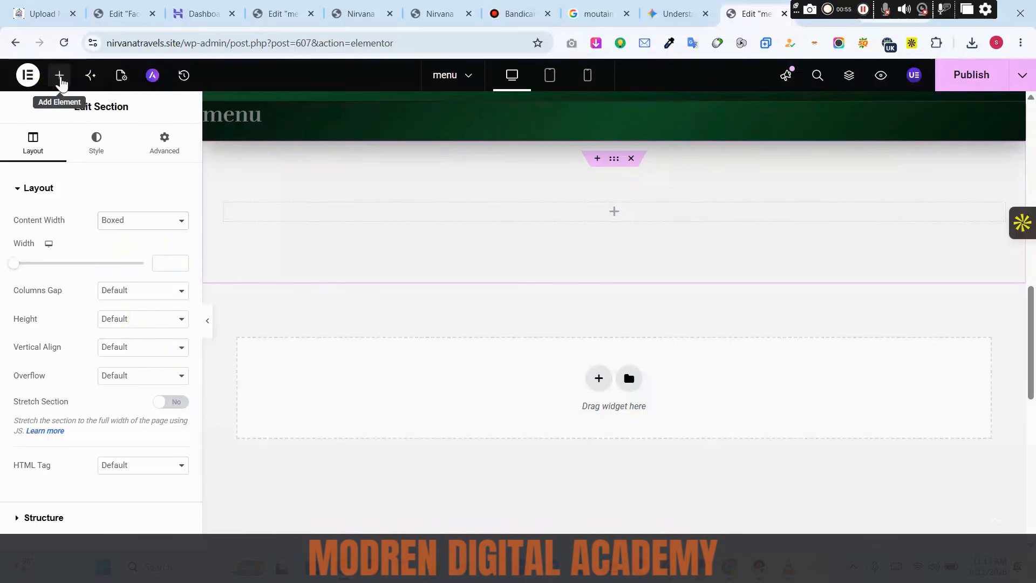
{"action": "left_click", "coordinate": [60, 77]}
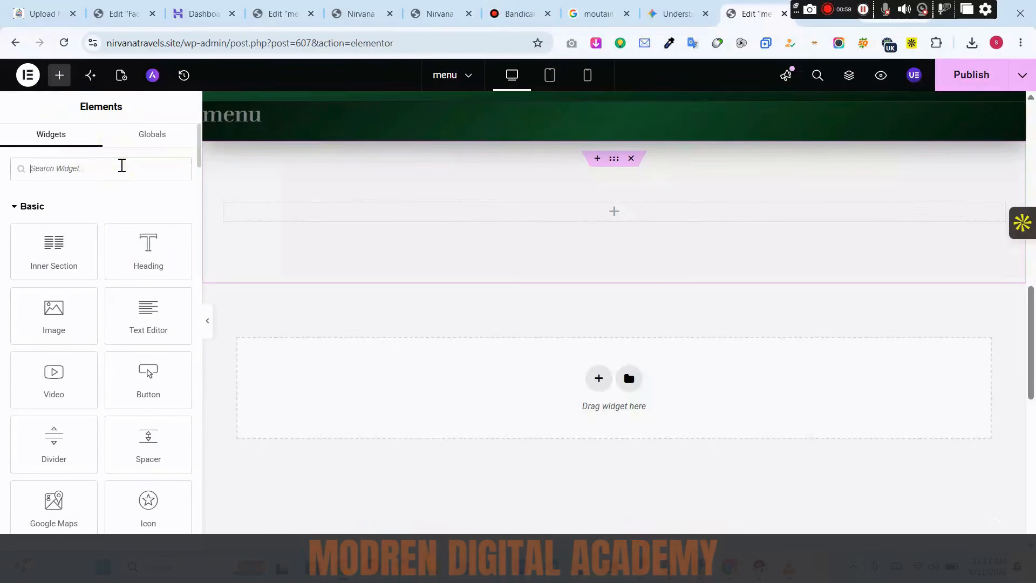
{"action": "type", "text": "nav"}
{"action": "mouse_move", "coordinate": [55, 206]}
{"action": "left_mouse_down"}
{"action": "mouse_move", "coordinate": [409, 241]}
{"action": "mouse_move", "coordinate": [637, 215]}
{"action": "mouse_move", "coordinate": [625, 203]}
{"action": "left_mouse_up"}
Step: Switch the Nav Menu widget's source to the web menu and reopen its list of available menus
{"action": "left_click", "coordinate": [137, 222]}
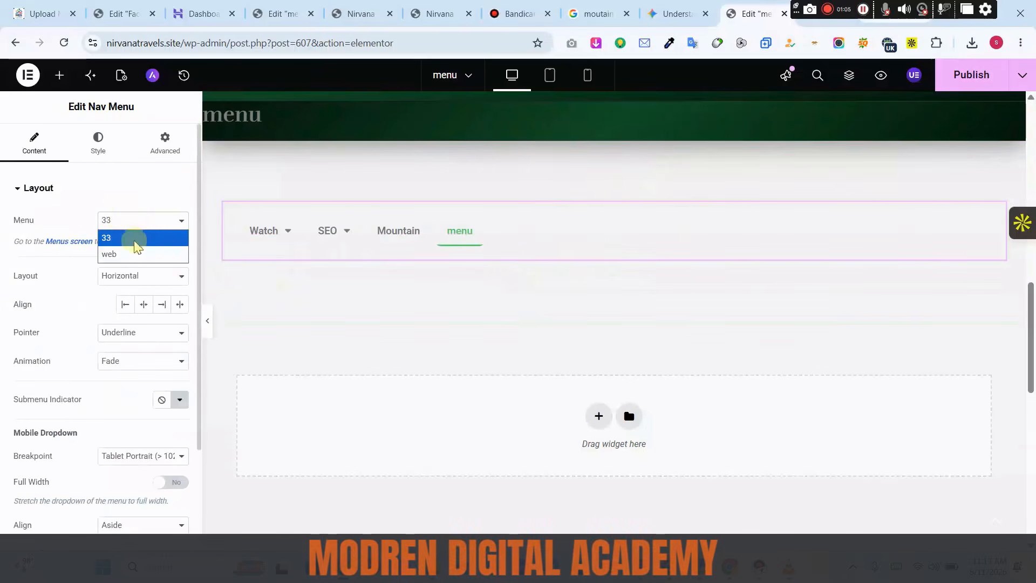
{"action": "left_click", "coordinate": [135, 254]}
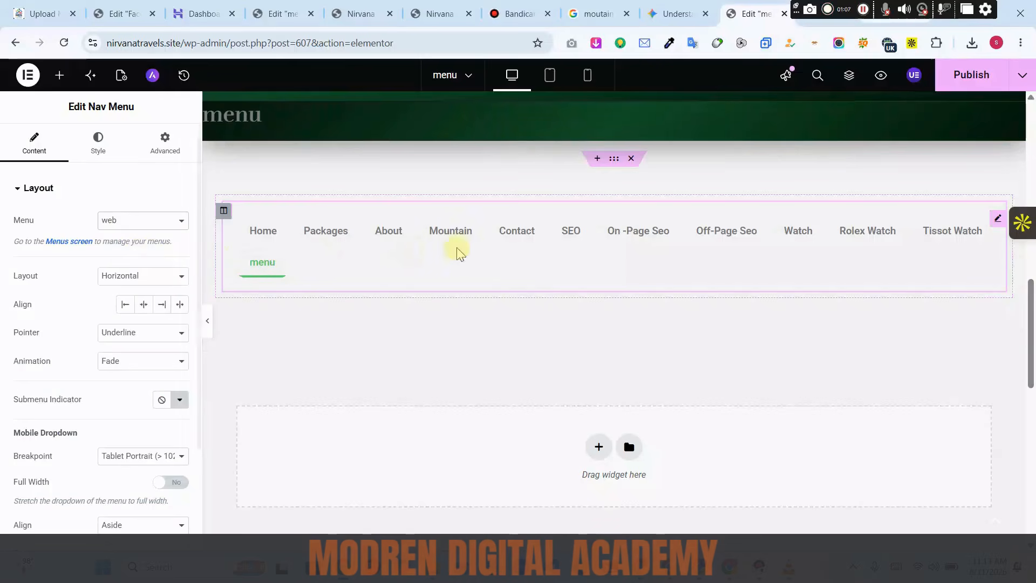
{"action": "left_click", "coordinate": [161, 221]}
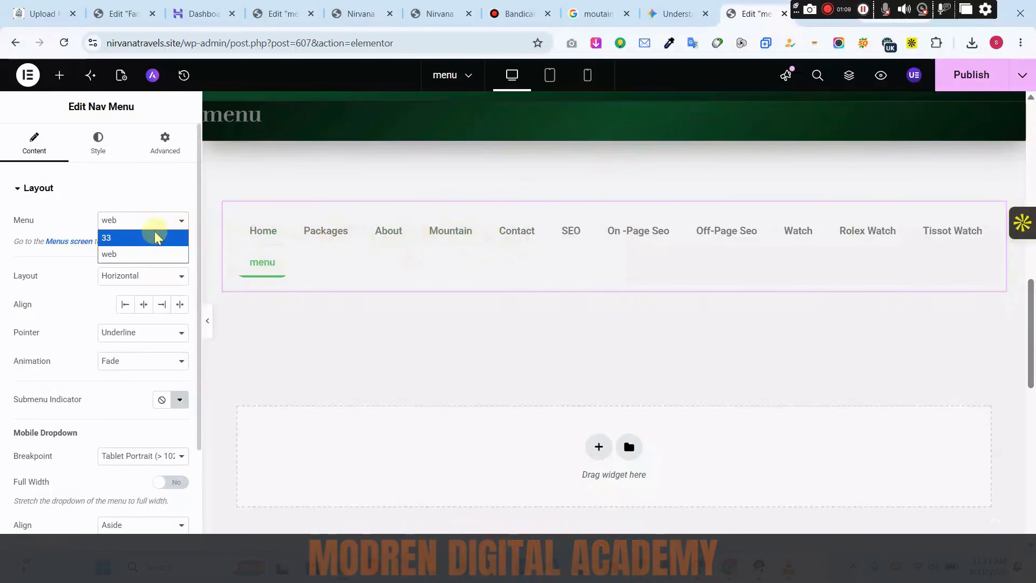